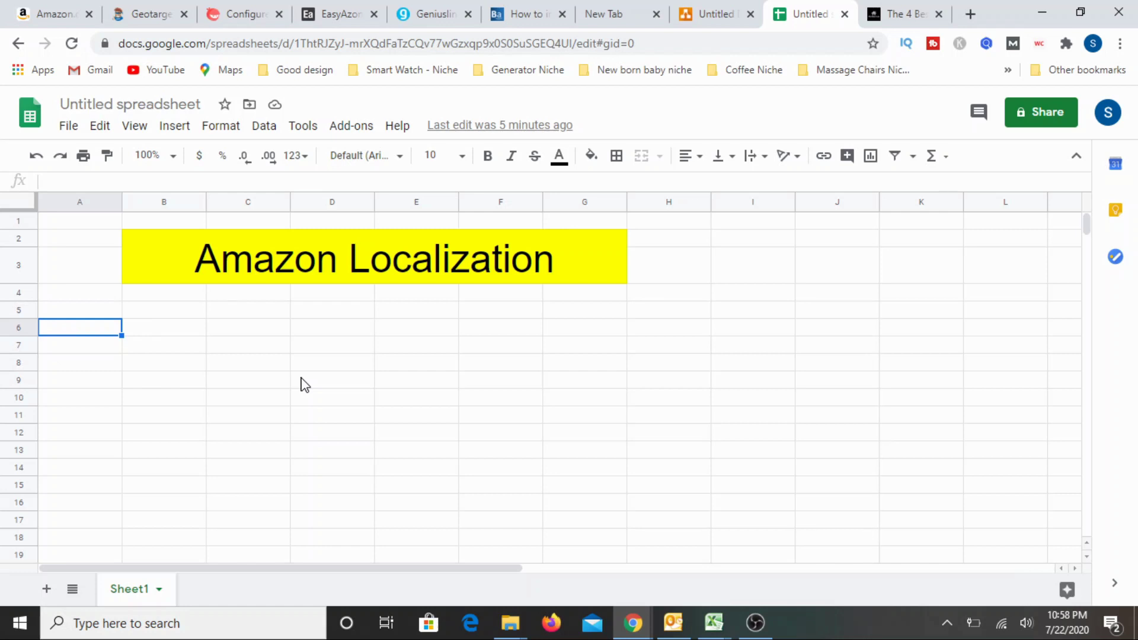
Step: Number three rows below the Amazon Localization title by entering 1, 2 and 3 in cells A5 to A7
{"action": "left_click", "coordinate": [281, 363]}
{"action": "left_click", "coordinate": [145, 346]}
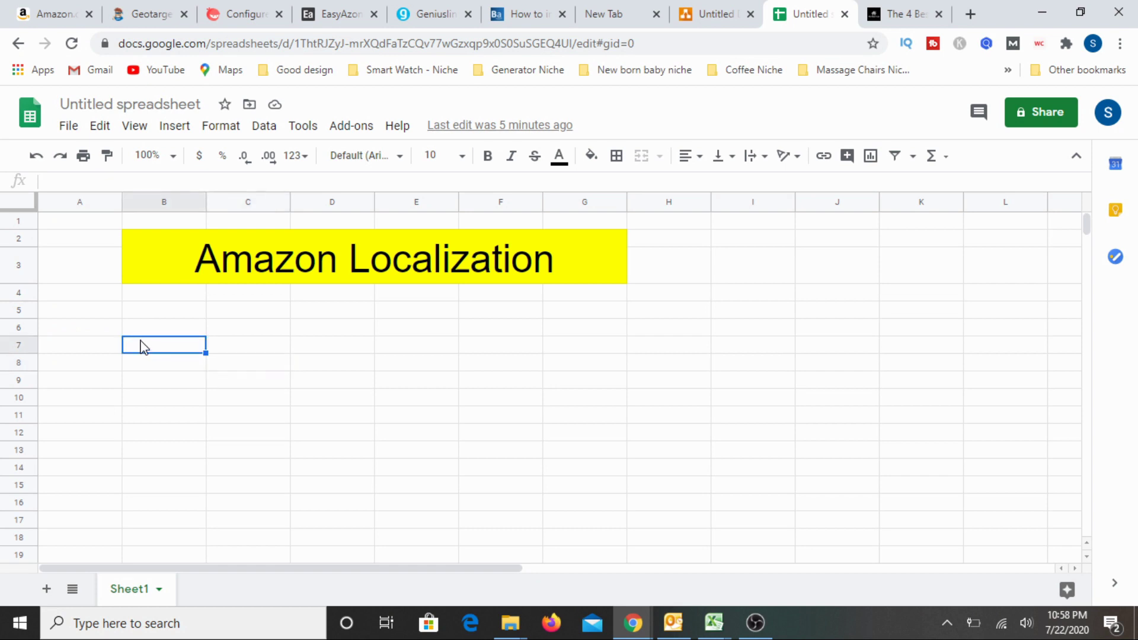
{"action": "left_click", "coordinate": [93, 315]}
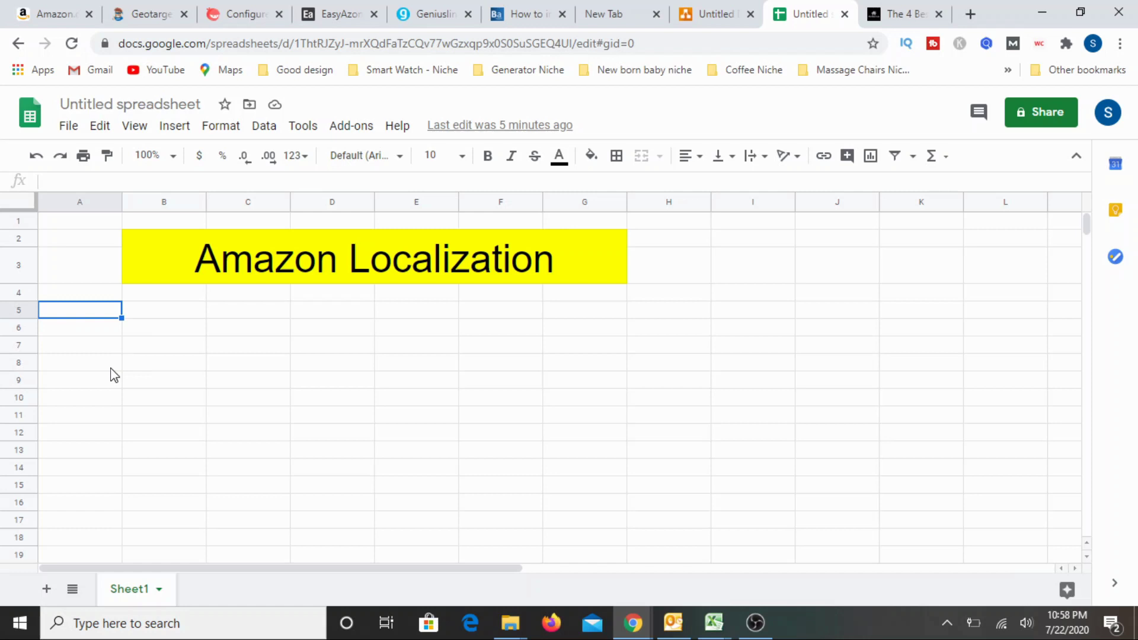
{"action": "type", "text": "1"}
{"action": "key", "text": "Return"}
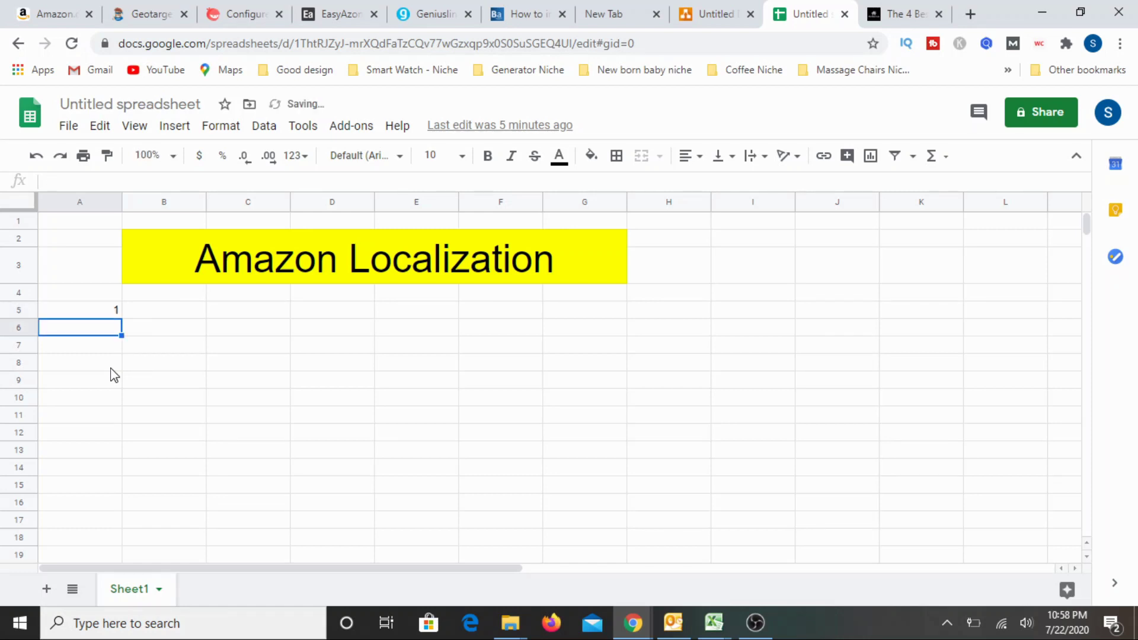
{"action": "type", "text": "2"}
{"action": "key", "text": "Return"}
{"action": "type", "text": "3"}
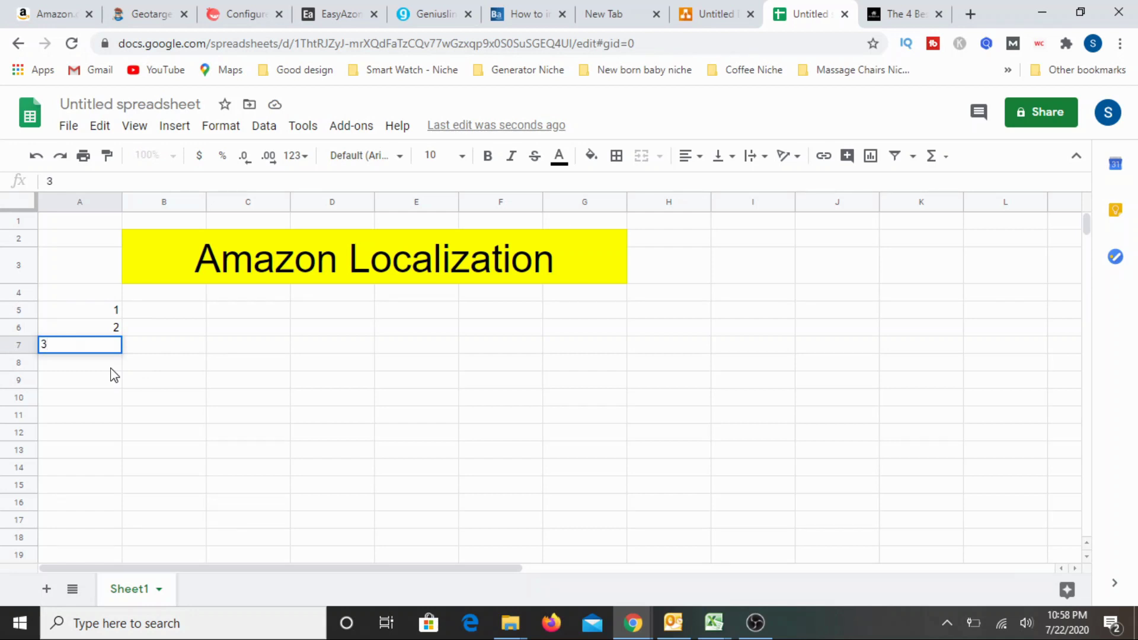
{"action": "key", "text": "Return"}
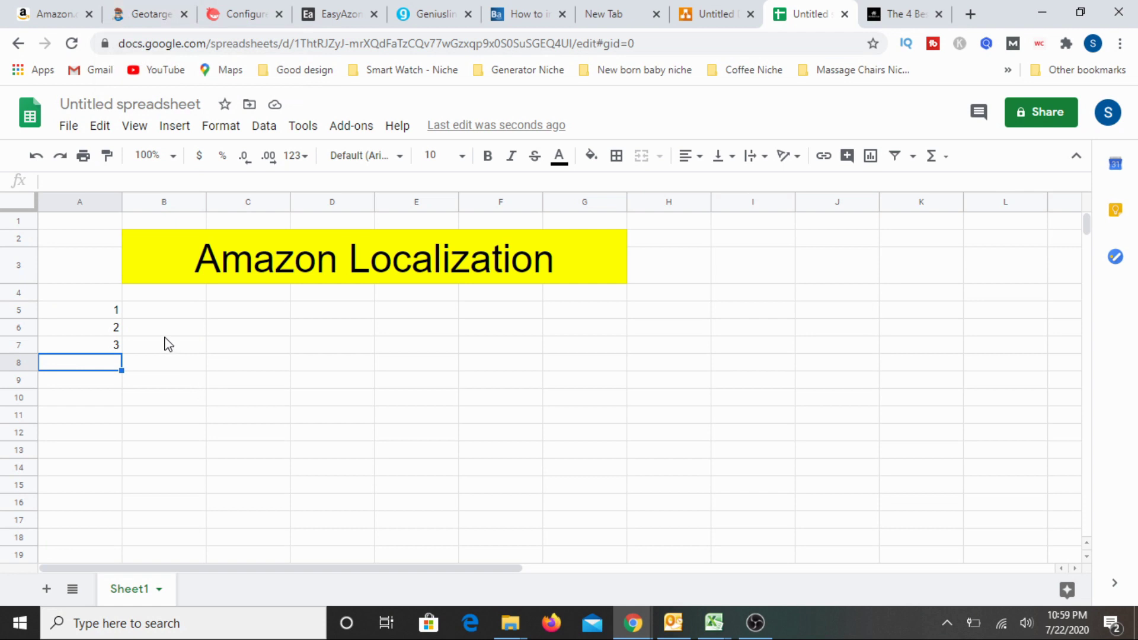
Step: Enter "Direct Product Mapping" in cell B5 beside number 1
{"action": "left_click", "coordinate": [162, 315]}
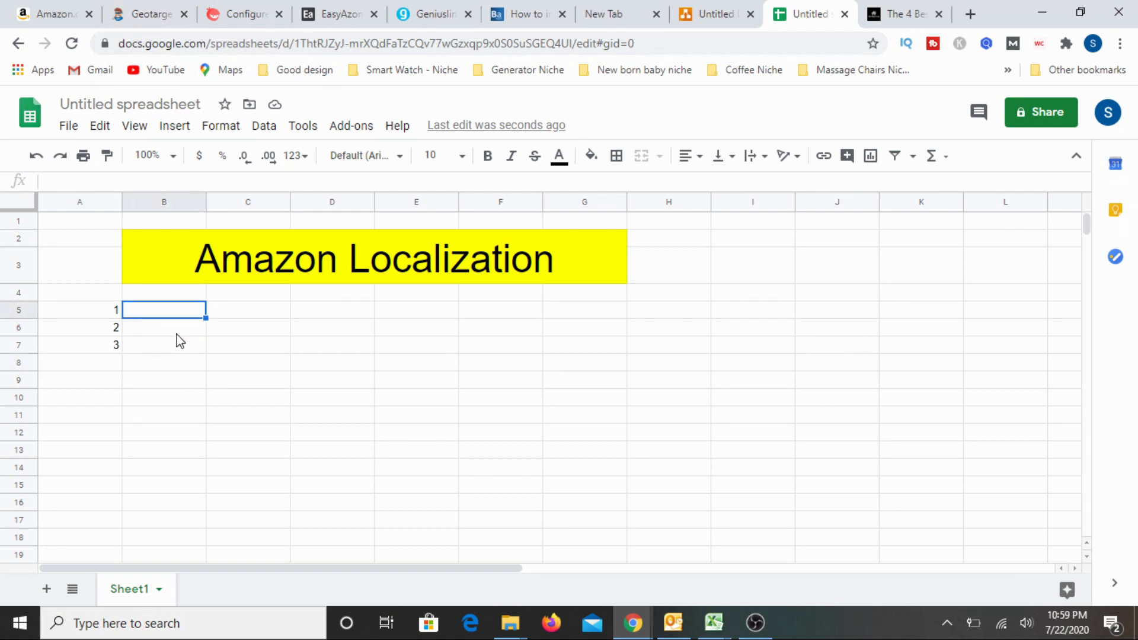
{"action": "type", "text": "Dir"}
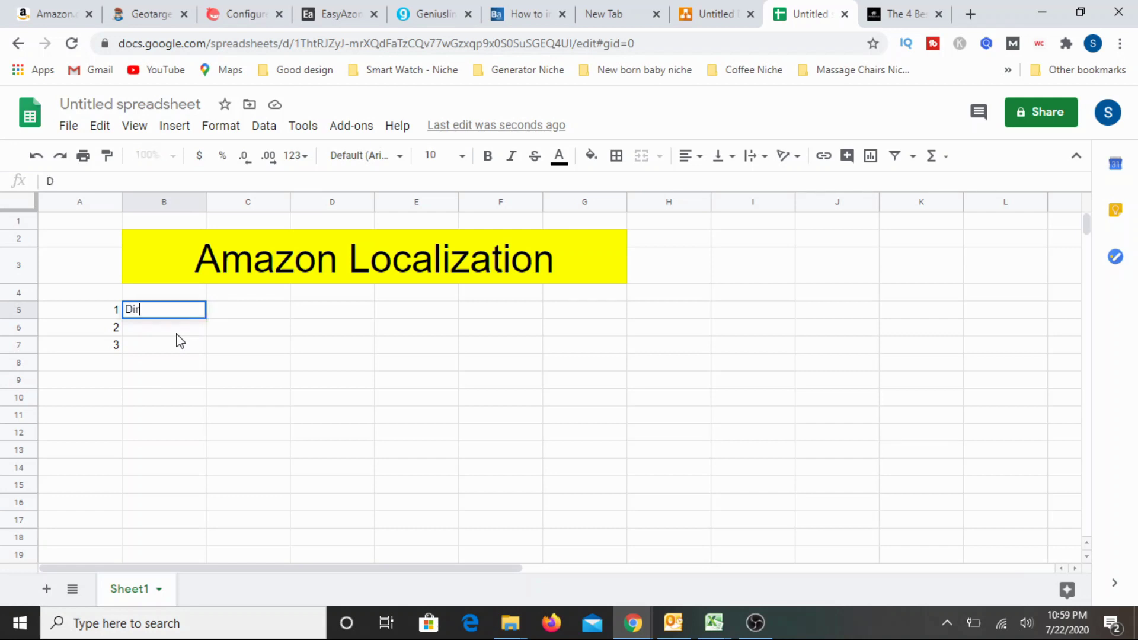
{"action": "type", "text": "ect Product Mapping"}
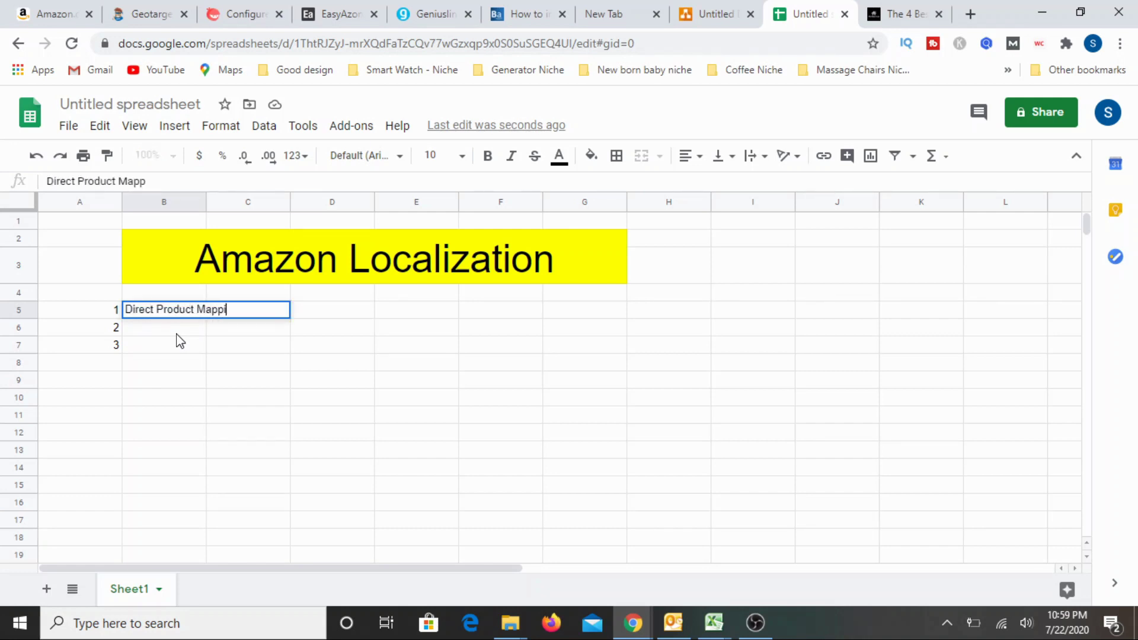
{"action": "left_click", "coordinate": [168, 376]}
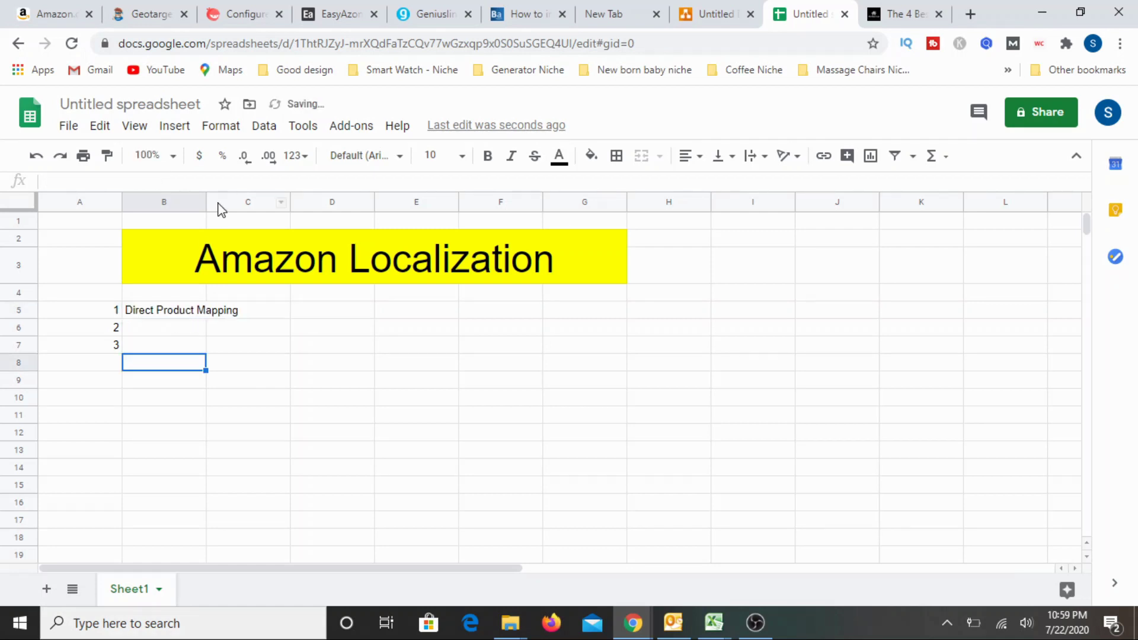
Step: Widen column B to about four times and column C to about five times their default width
{"action": "left_click_drag", "start_coordinate": [205, 202], "coordinate": [488, 201]}
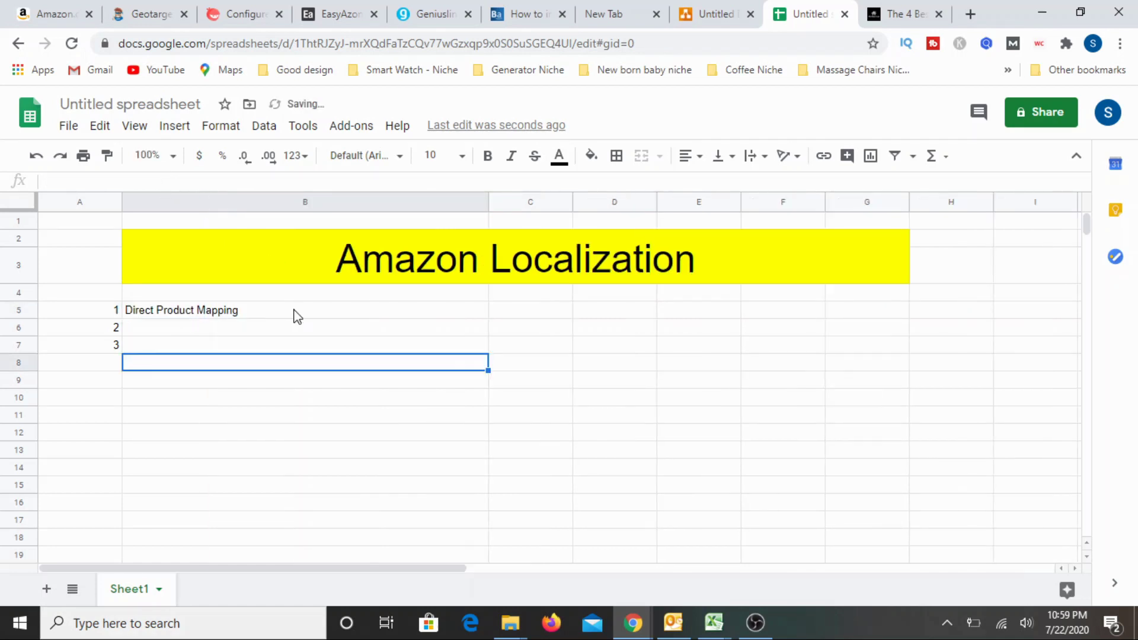
{"action": "left_click", "coordinate": [515, 310]}
{"action": "left_click_drag", "start_coordinate": [573, 201], "coordinate": [912, 205]}
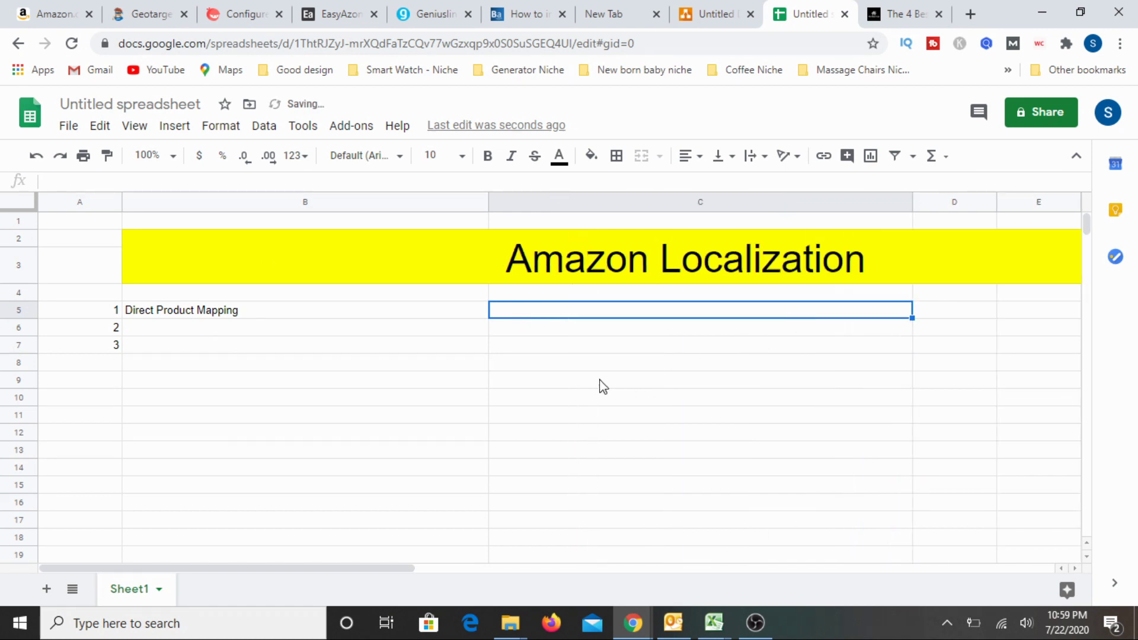
{"action": "left_click", "coordinate": [599, 386]}
Step: Enter "Amazon Onelink" in cell C5 beside Direct Product Mapping
{"action": "left_click", "coordinate": [563, 314]}
{"action": "type", "text": "A"}
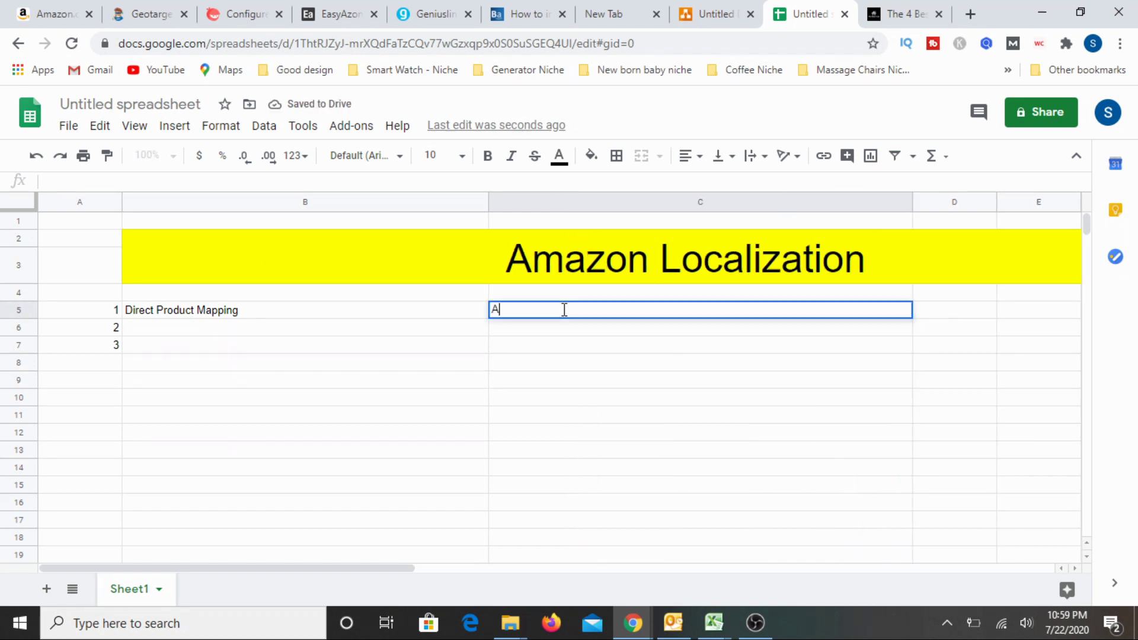
{"action": "type", "text": "mazon Oneline"}
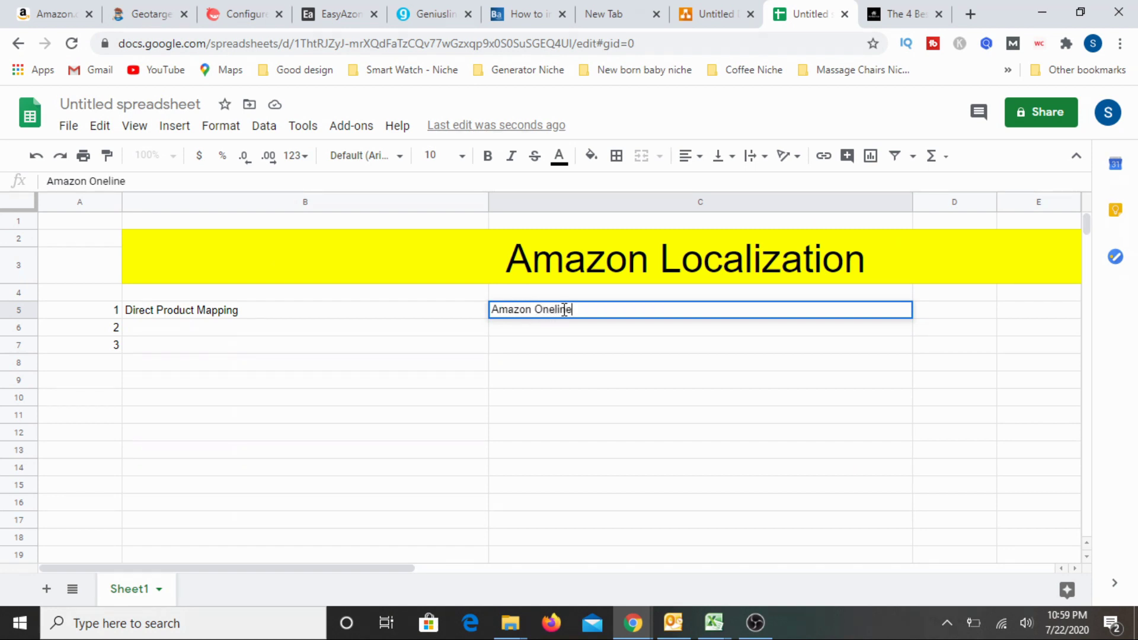
{"action": "key", "text": "BackSpace"}
{"action": "type", "text": "k"}
{"action": "left_click", "coordinate": [557, 385]}
Step: View the open AAWP geotargeting and Amazon affiliate help pages, and enter "AAWP" in cell C6 of the spreadsheet
{"action": "left_click", "coordinate": [554, 327]}
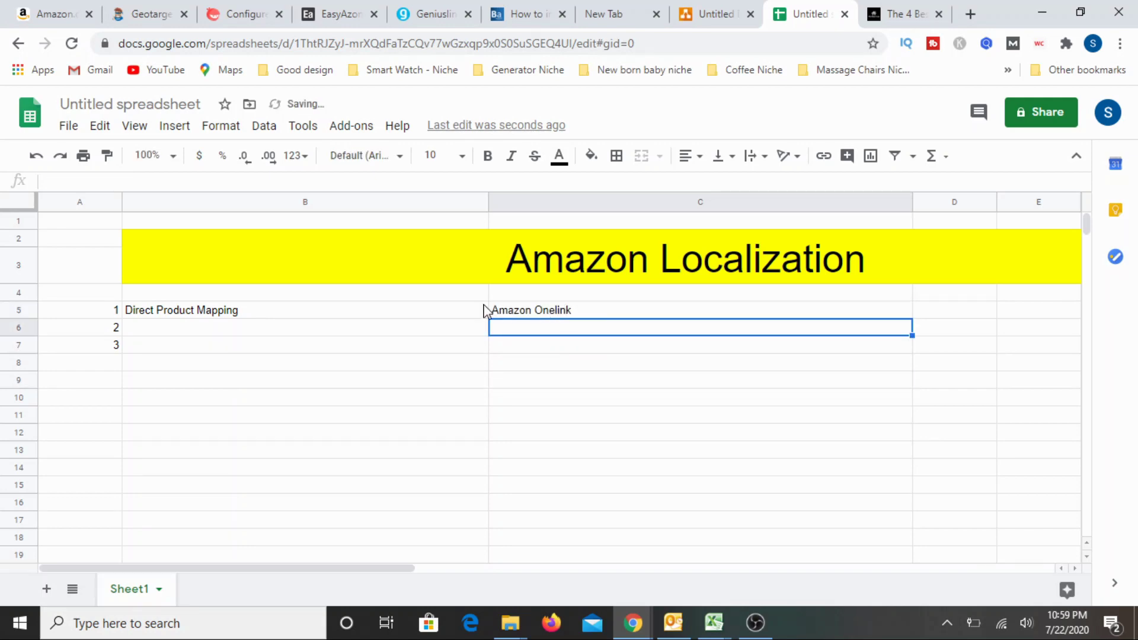
{"action": "left_click", "coordinate": [145, 14]}
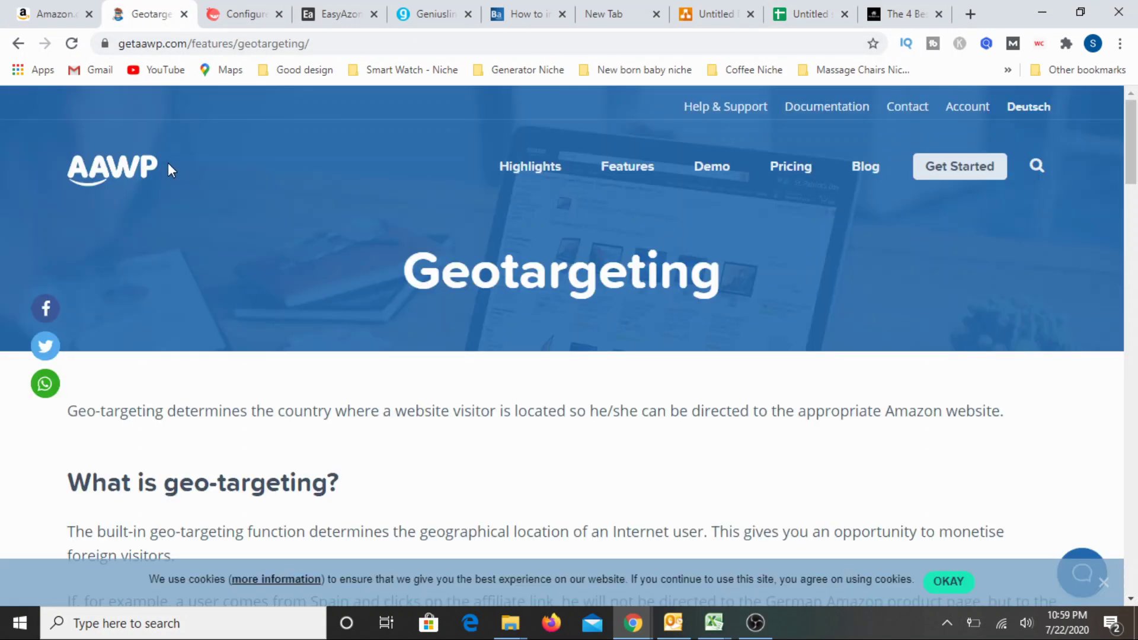
{"action": "left_click", "coordinate": [52, 14]}
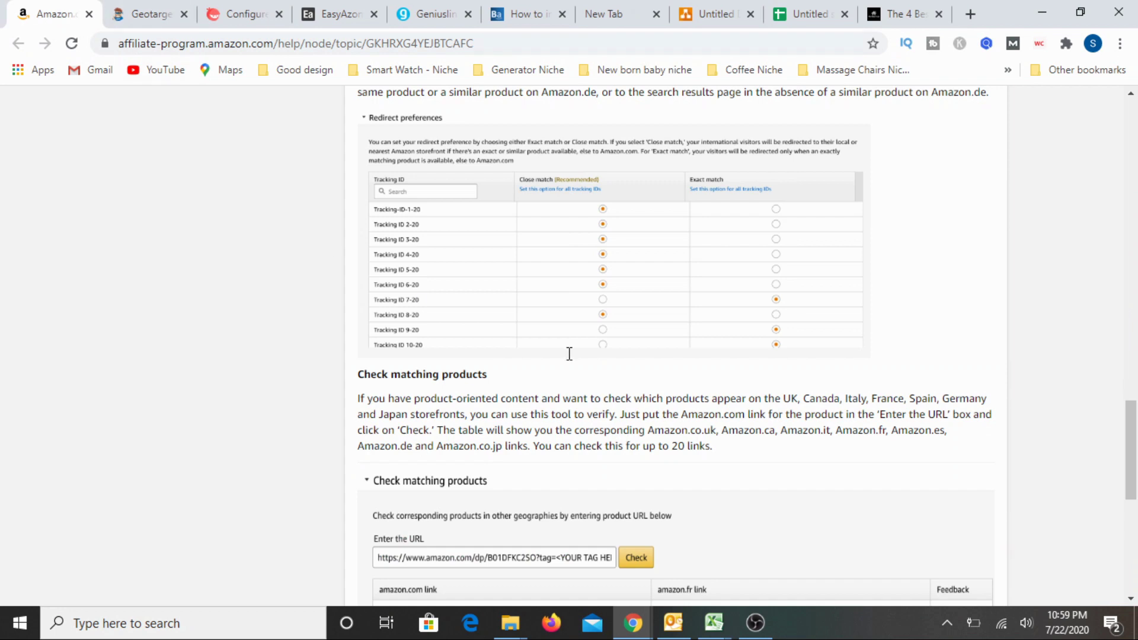
{"action": "left_click", "coordinate": [809, 14]}
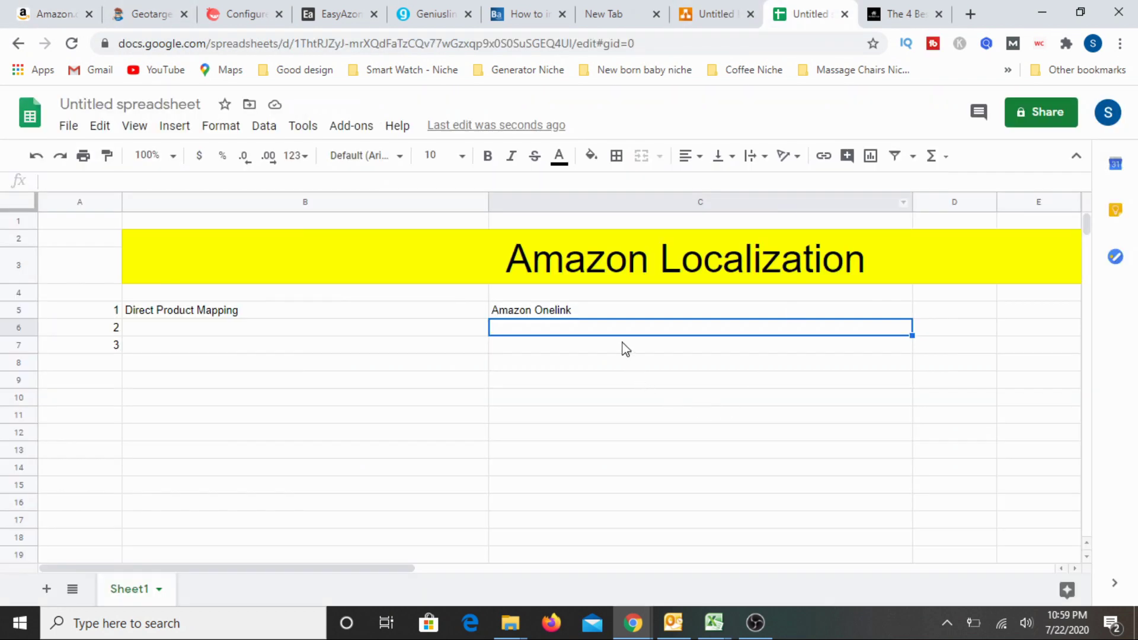
{"action": "type", "text": "A"}
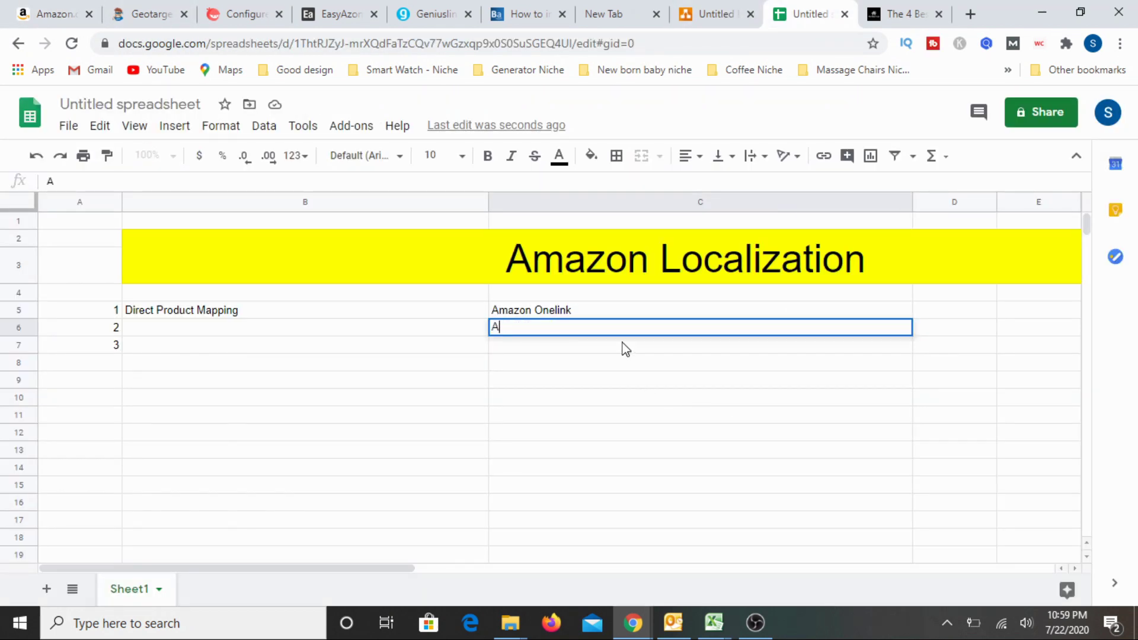
{"action": "type", "text": "AAWP"}
{"action": "key", "text": "Return"}
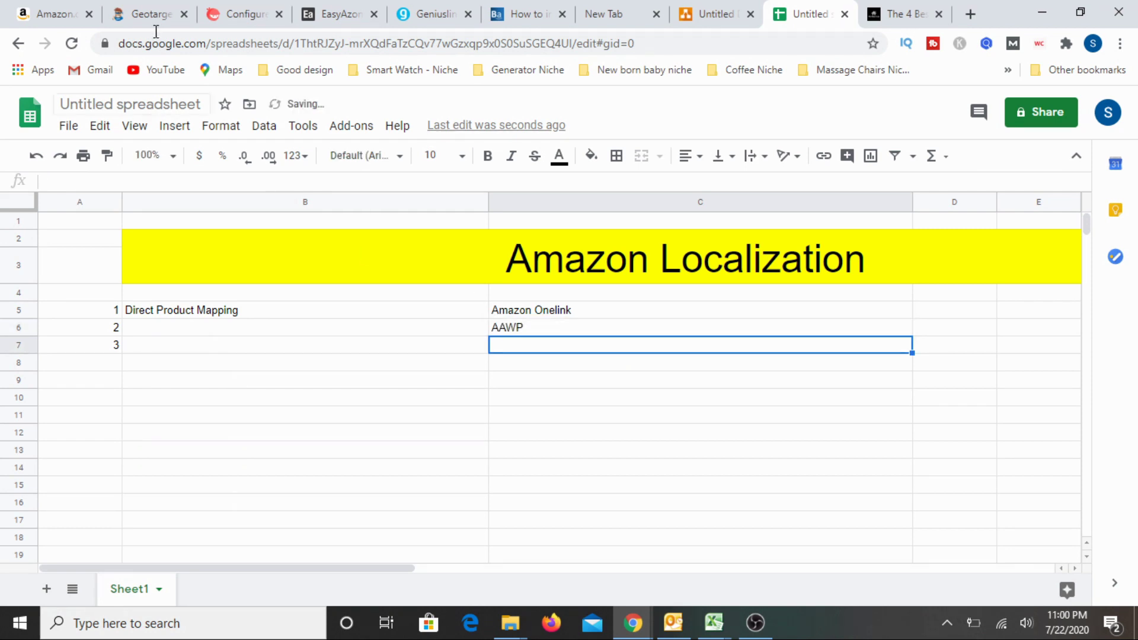
Step: Check the plugin name on the open custom geo targeting documentation page and enter "AZONPRESS" in cell C7 of the spreadsheet
{"action": "left_click", "coordinate": [233, 14]}
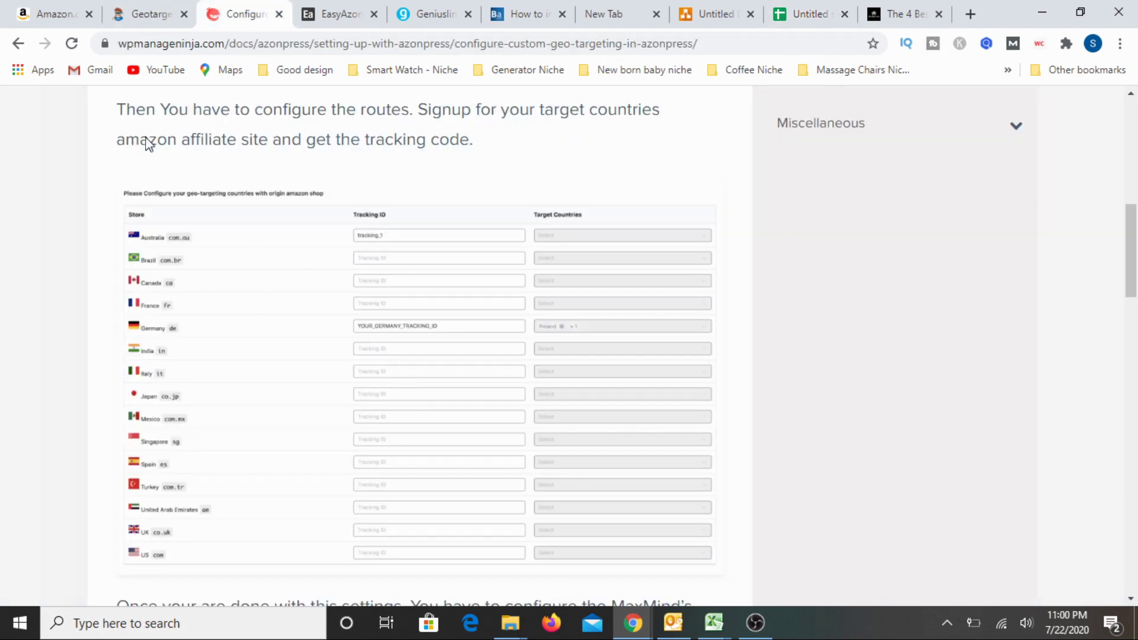
{"action": "scroll", "coordinate": [254, 255], "scroll_direction": "up", "scroll_amount": 1}
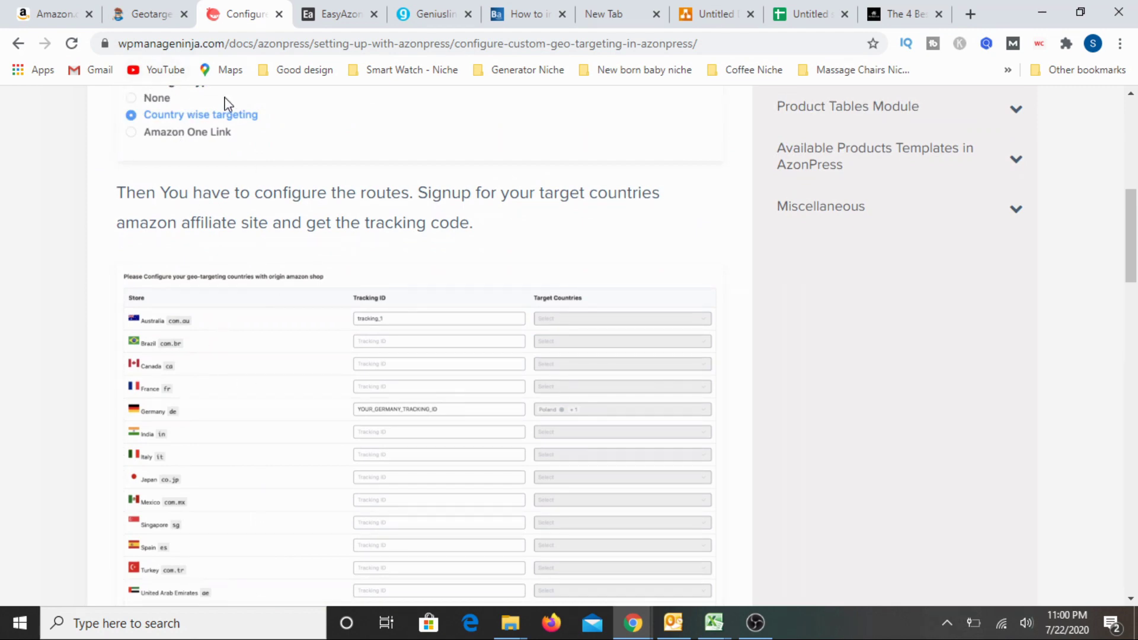
{"action": "scroll", "coordinate": [395, 279], "scroll_direction": "up", "scroll_amount": 5}
{"action": "scroll", "coordinate": [395, 280], "scroll_direction": "up", "scroll_amount": 1}
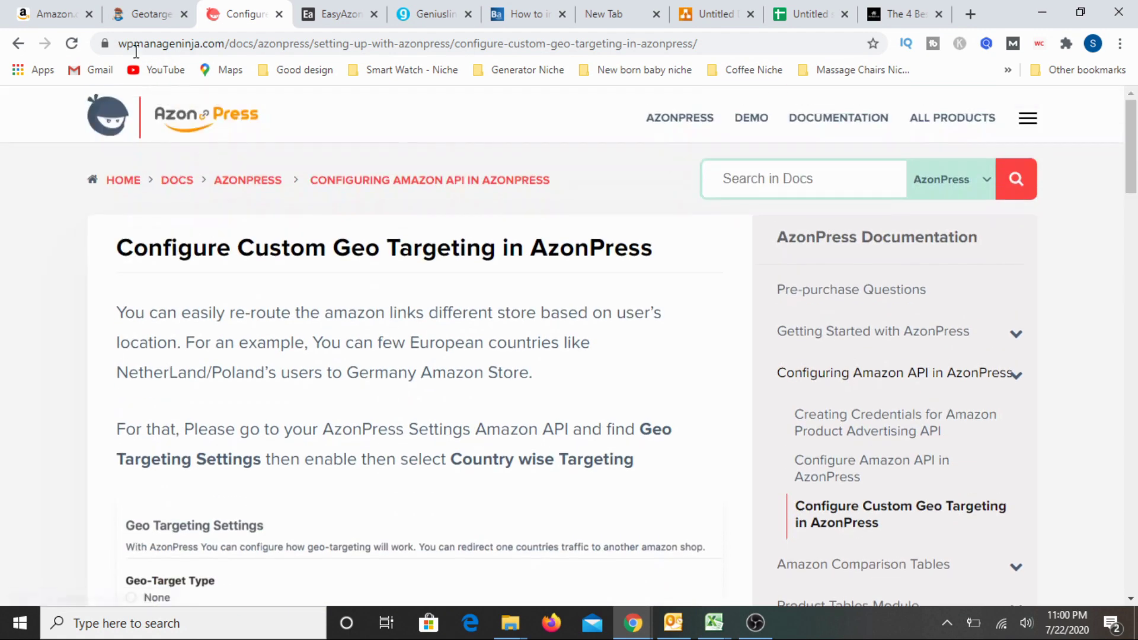
{"action": "left_click", "coordinate": [811, 14]}
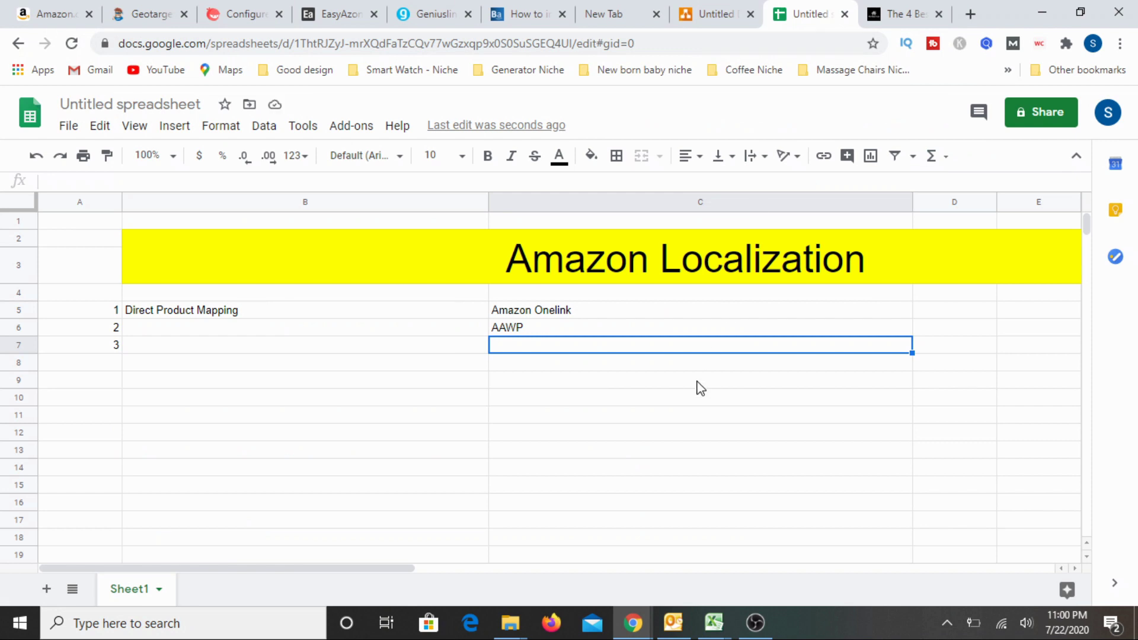
{"action": "type", "text": "AZON"}
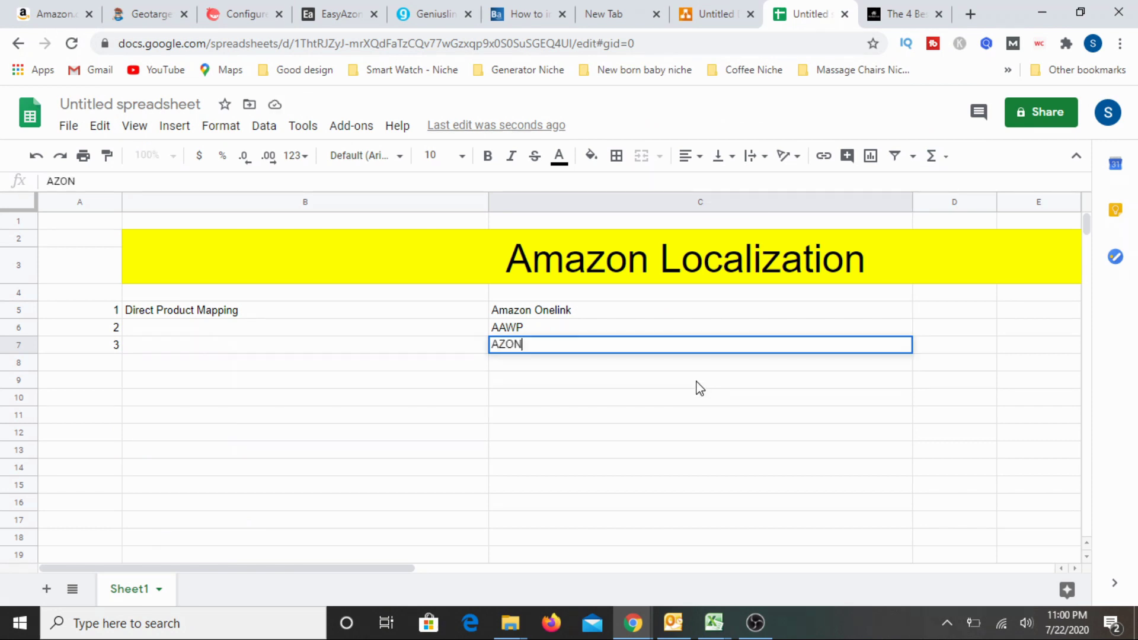
{"action": "type", "text": "PRESS"}
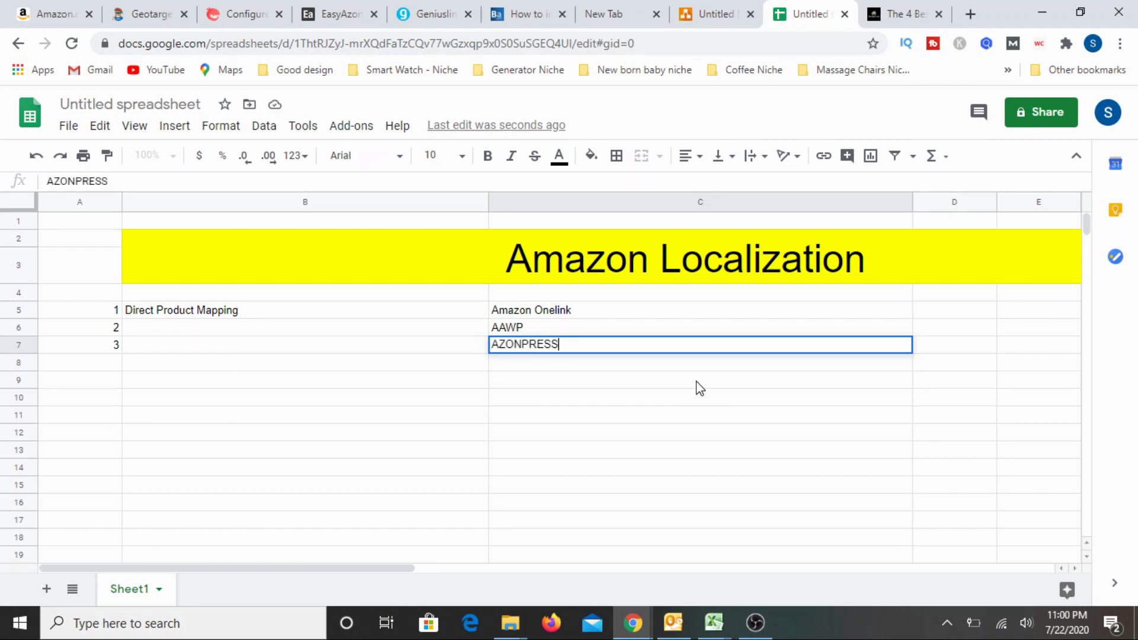
{"action": "key", "text": "Return"}
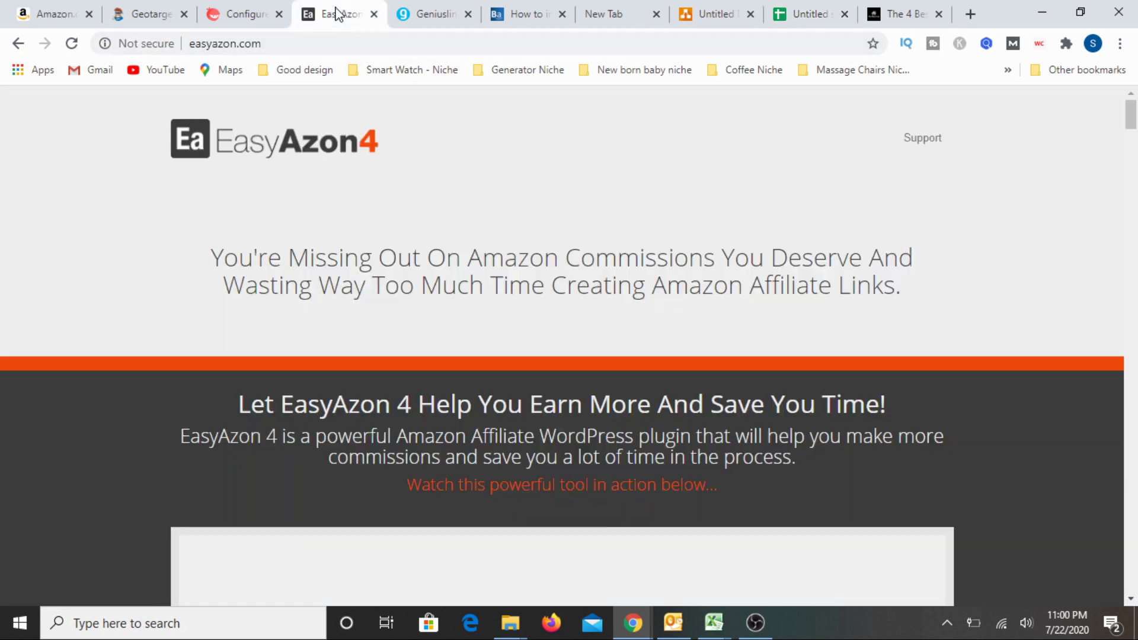
Step: View the open EasyAzon website and enter "EasyAzon" in cell C8 of the spreadsheet
{"action": "left_click", "coordinate": [341, 14]}
{"action": "left_click", "coordinate": [785, 14]}
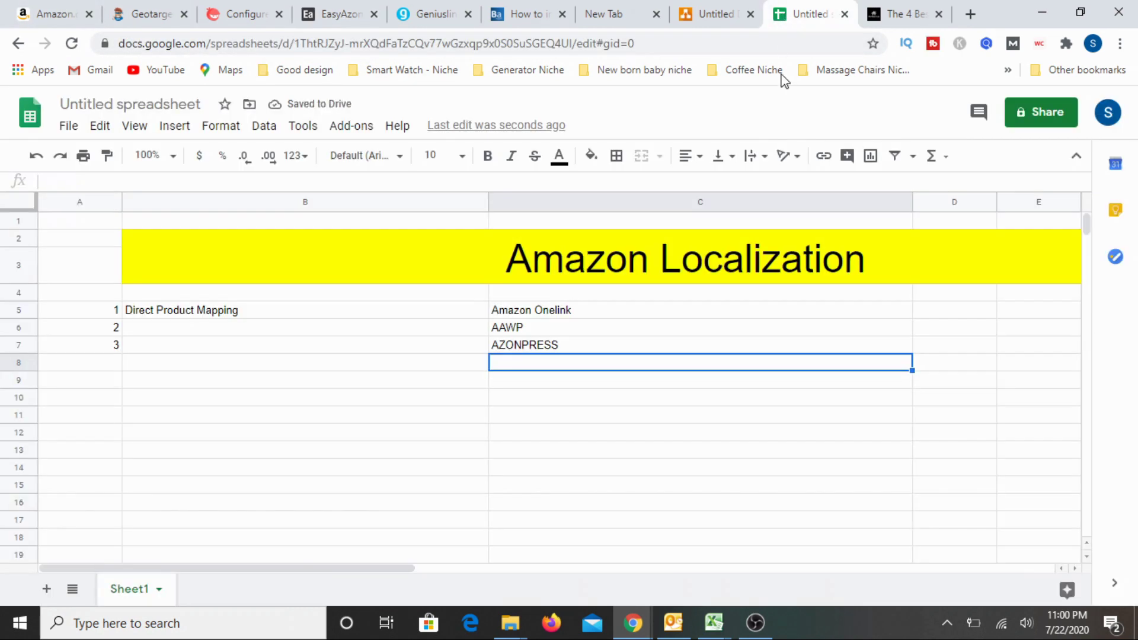
{"action": "type", "text": "Easy"}
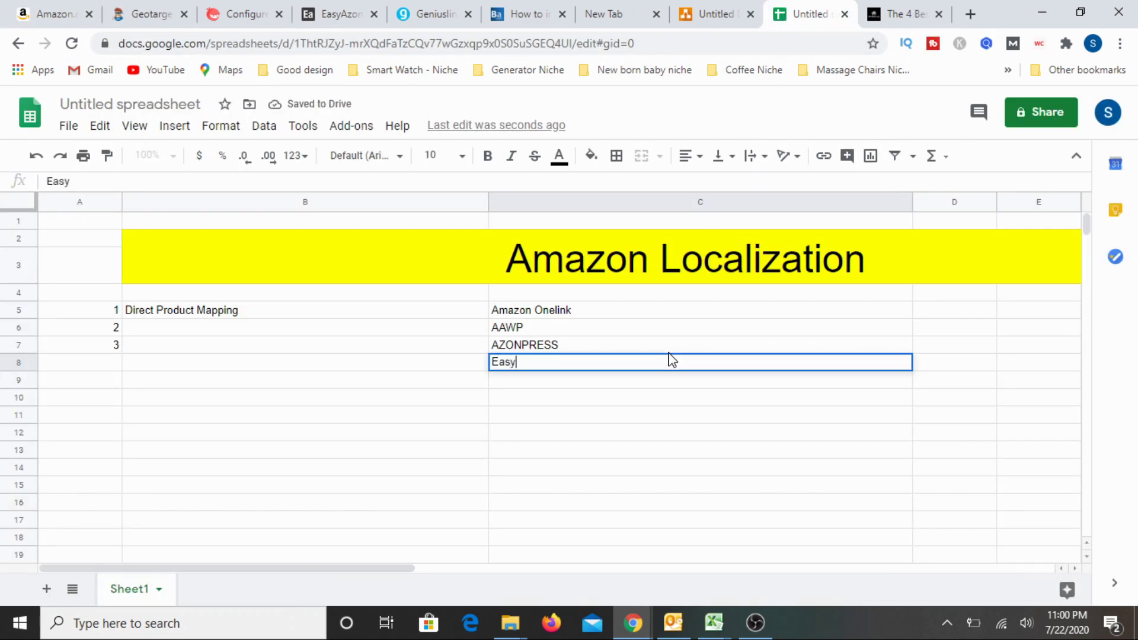
{"action": "type", "text": "Azon"}
{"action": "left_click", "coordinate": [647, 432]}
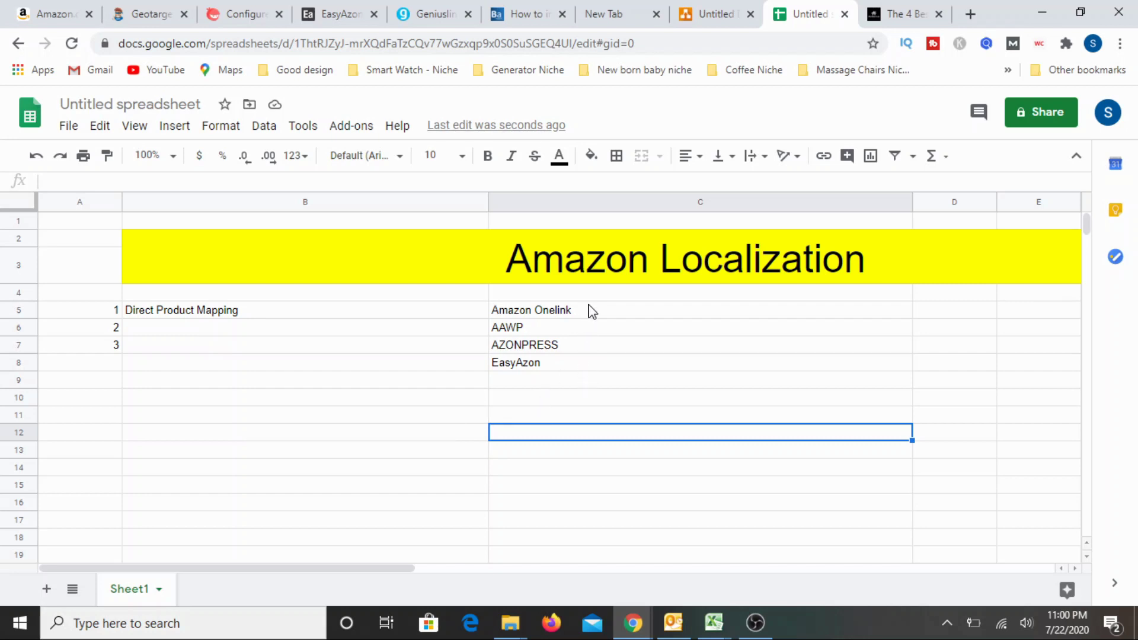
{"action": "left_click_drag", "start_coordinate": [587, 311], "coordinate": [586, 365]}
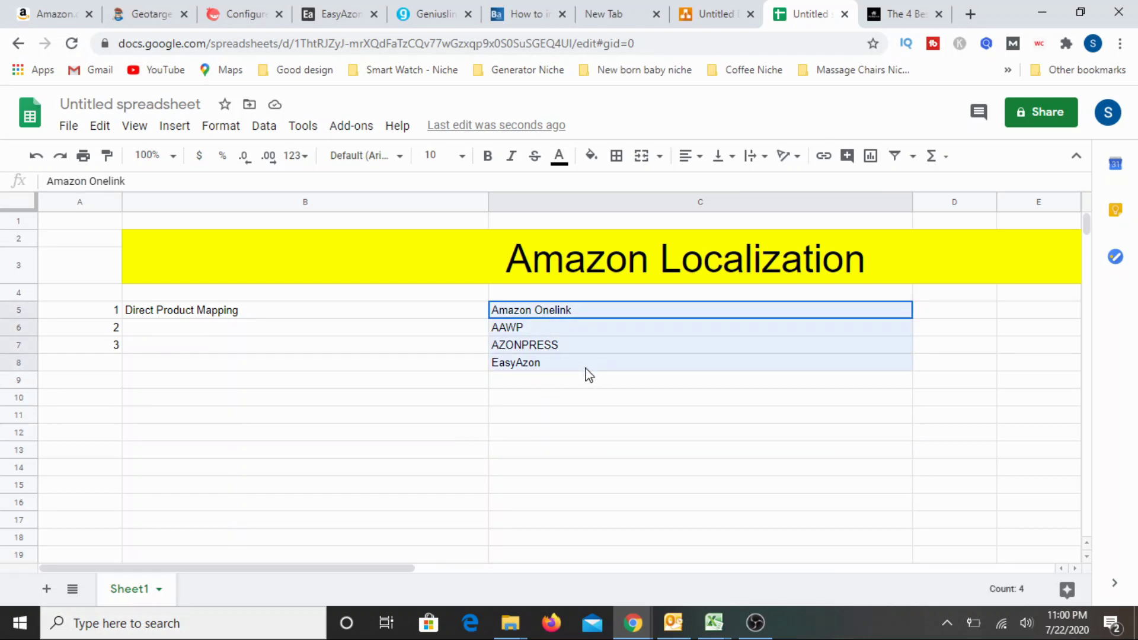
{"action": "left_click", "coordinate": [585, 419]}
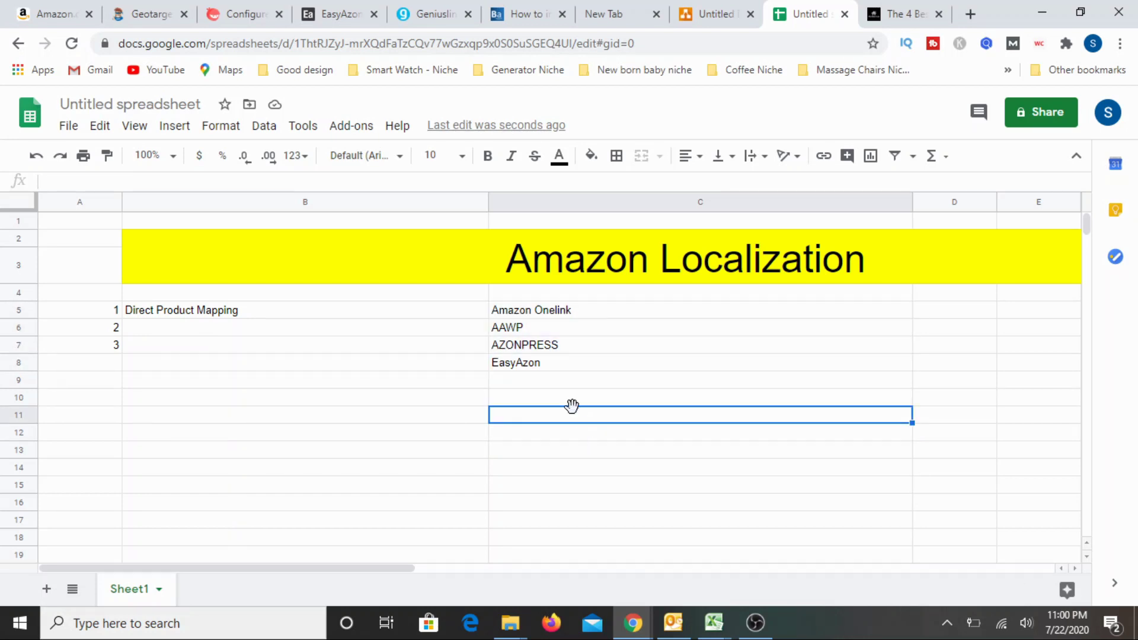
Step: Make the AZONPRESS entry in cell C7 bold
{"action": "left_click", "coordinate": [583, 350]}
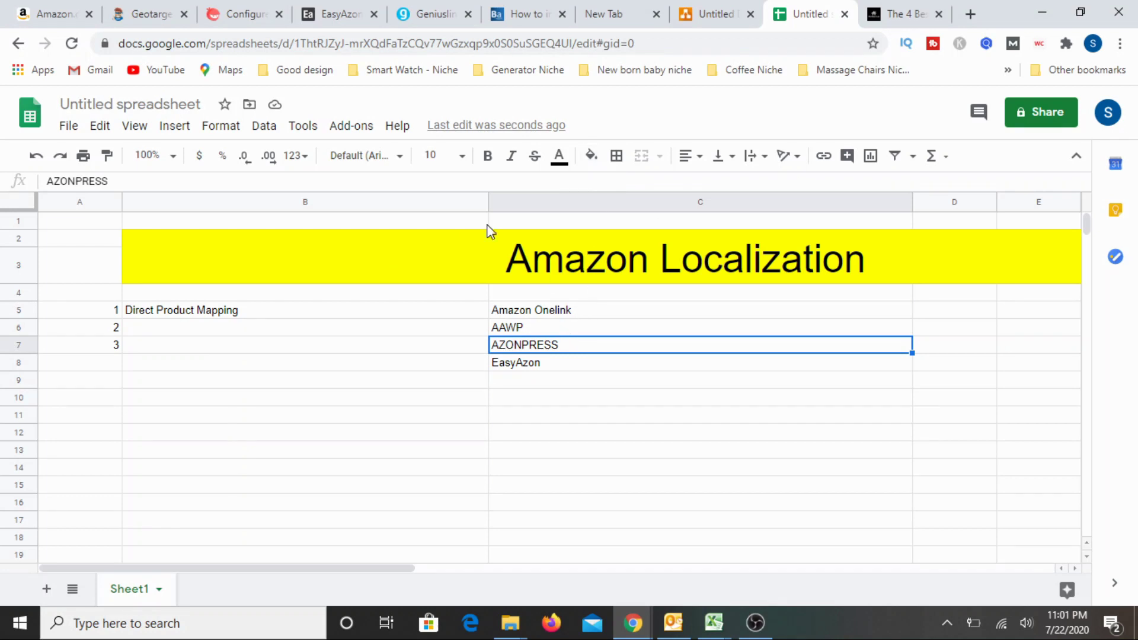
{"action": "left_click", "coordinate": [488, 156]}
{"action": "left_click", "coordinate": [557, 451]}
{"action": "left_click", "coordinate": [521, 327]}
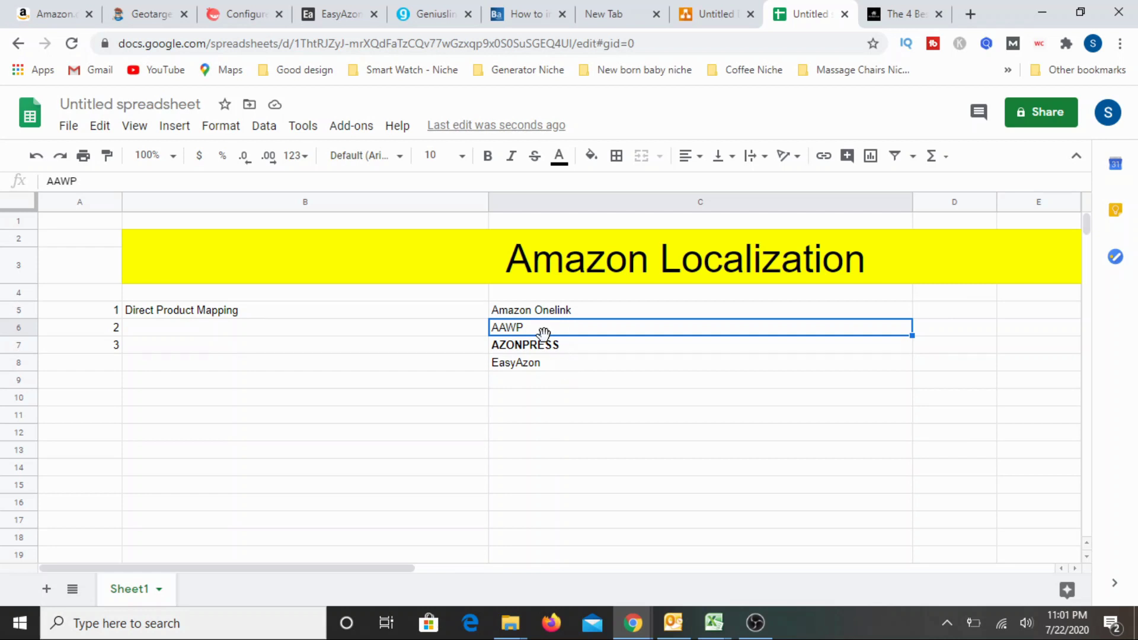
{"action": "left_click", "coordinate": [554, 252]}
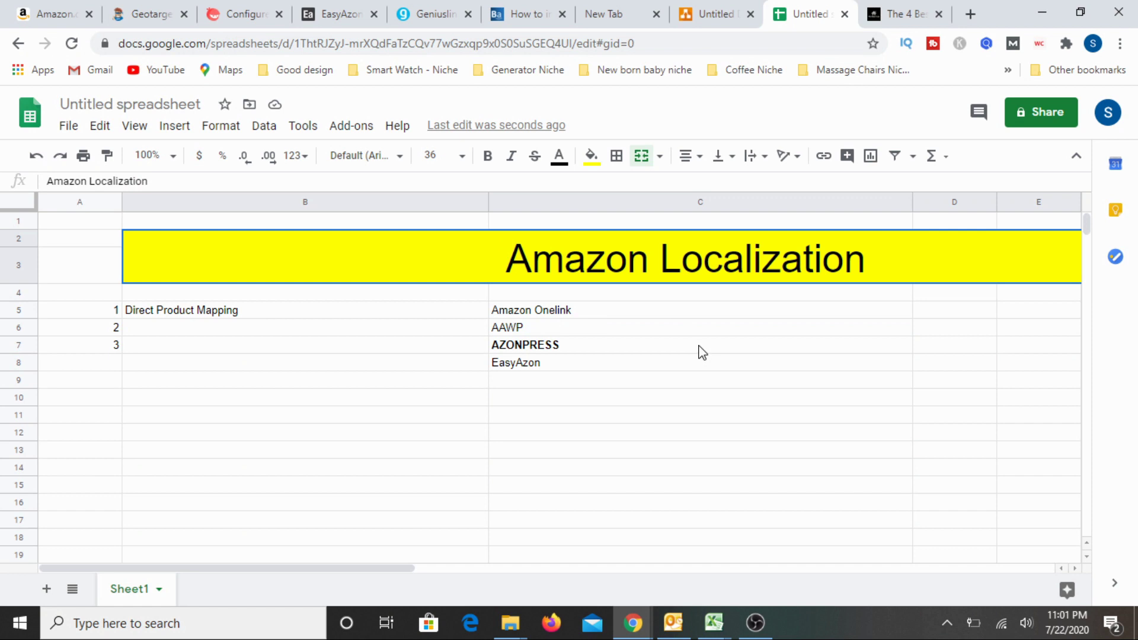
Step: Narrow column B to about twice the width of its Direct Product Mapping text
{"action": "left_click_drag", "start_coordinate": [489, 201], "coordinate": [338, 224]}
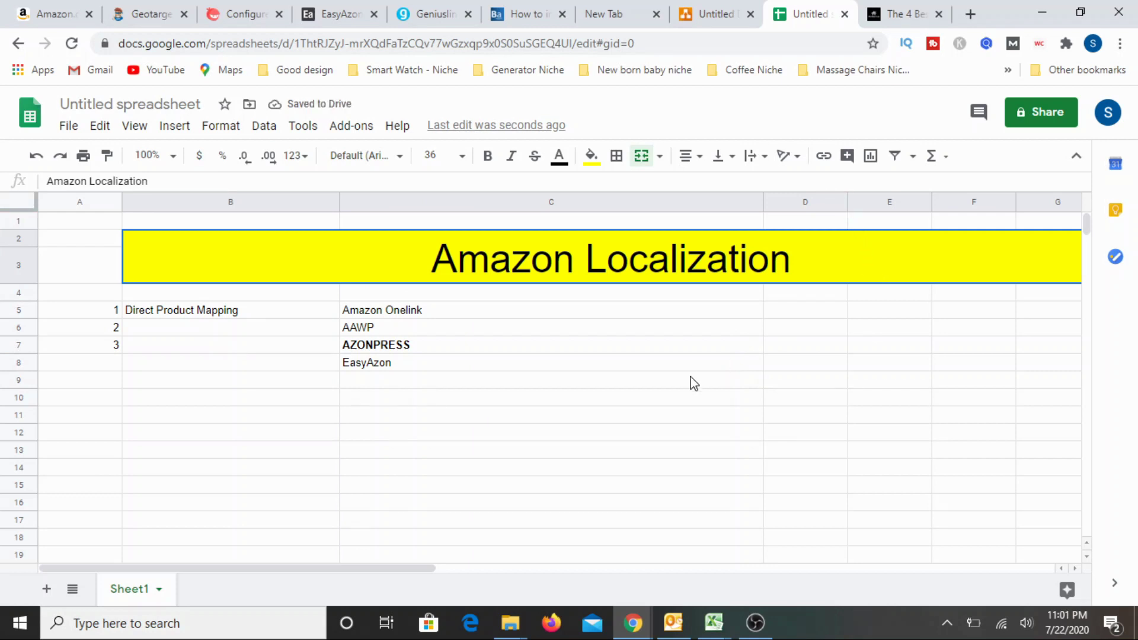
Step: Make the AAWP entry in cell C6 and the EasyAzon entry in cell C8 bold
{"action": "left_click", "coordinate": [392, 331]}
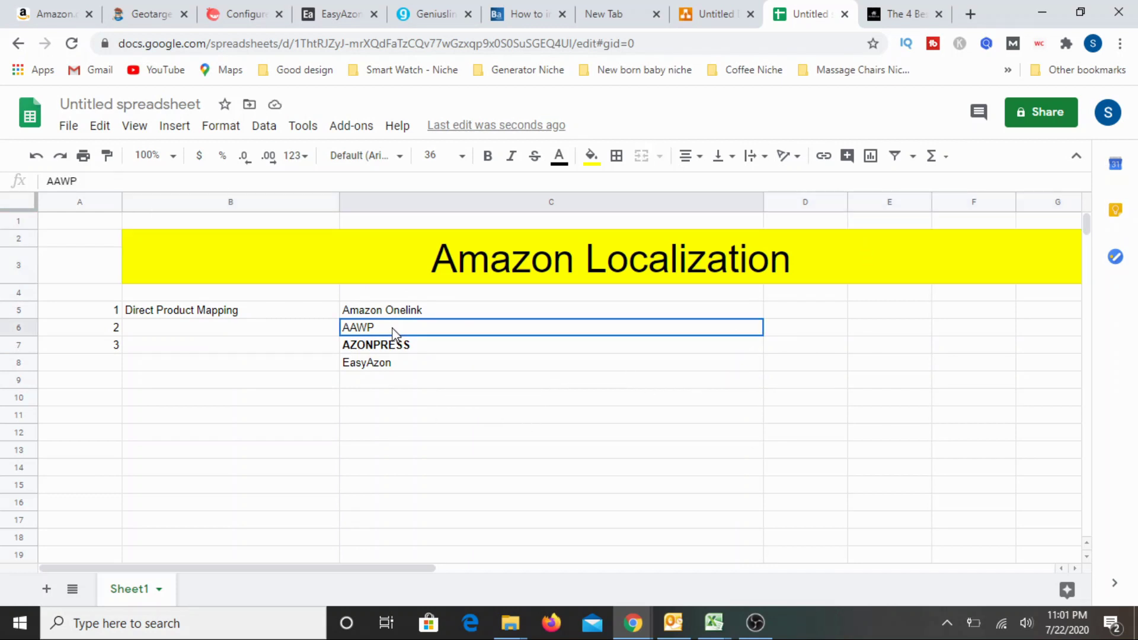
{"action": "left_click", "coordinate": [487, 156]}
{"action": "left_click", "coordinate": [405, 406]}
{"action": "left_click", "coordinate": [398, 364]}
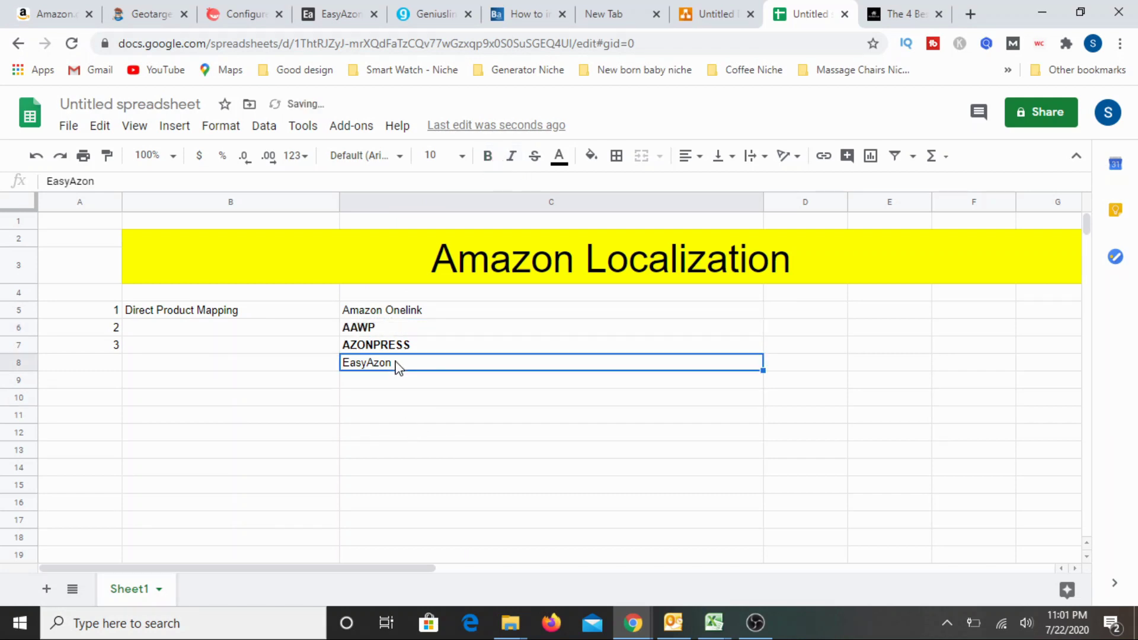
{"action": "left_click", "coordinate": [490, 158]}
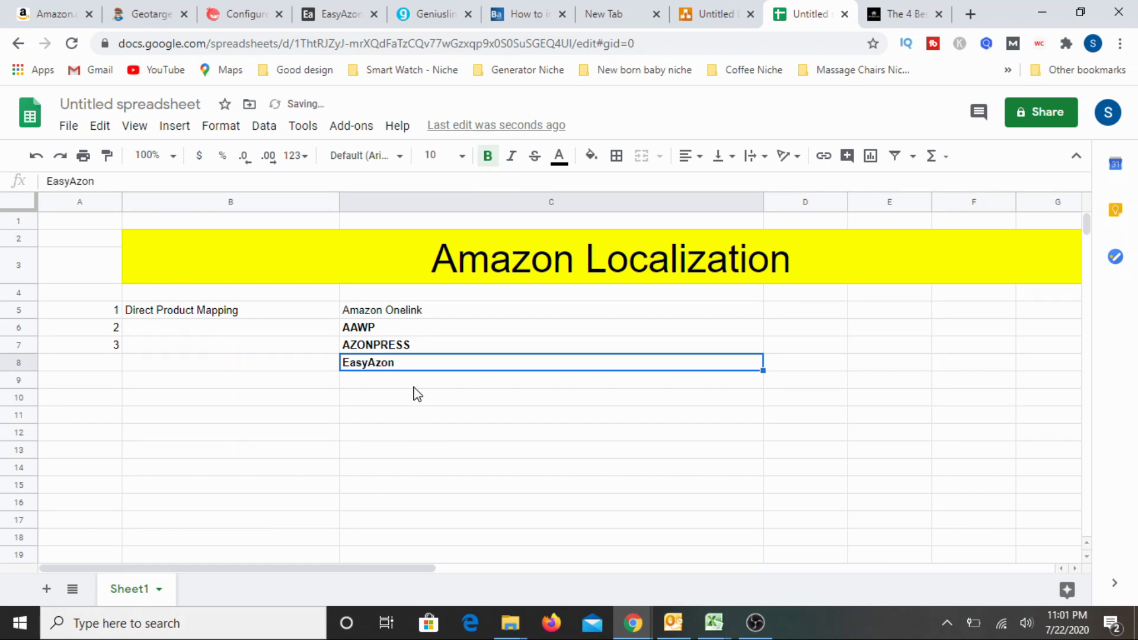
{"action": "left_click", "coordinate": [385, 407]}
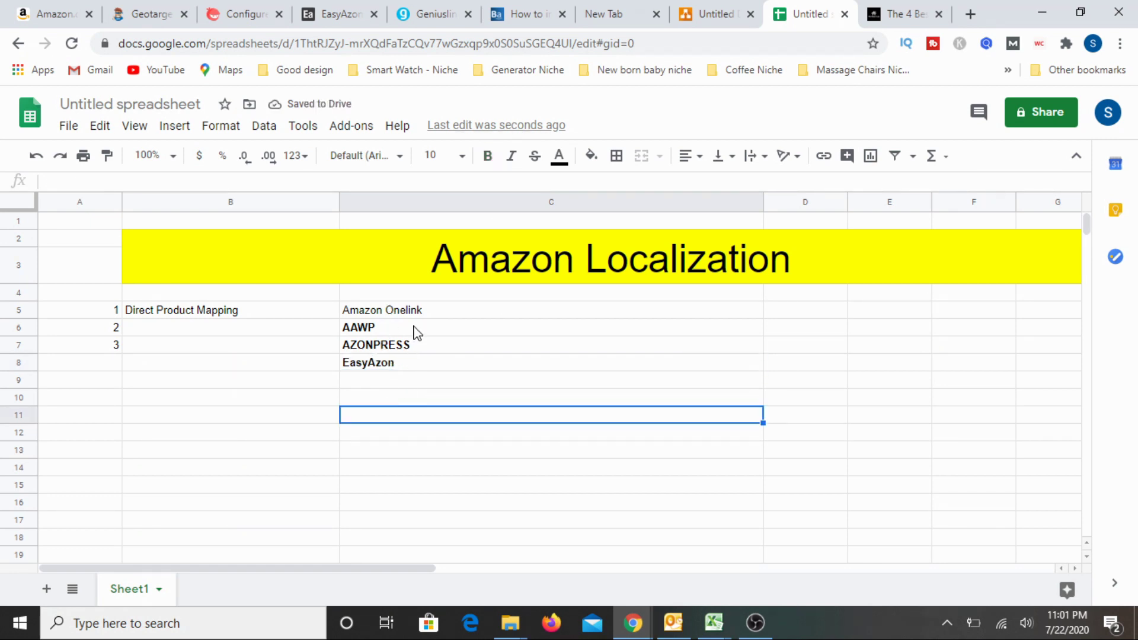
{"action": "left_click_drag", "start_coordinate": [414, 328], "coordinate": [413, 351]}
{"action": "left_click", "coordinate": [412, 399]}
{"action": "left_click", "coordinate": [418, 316]}
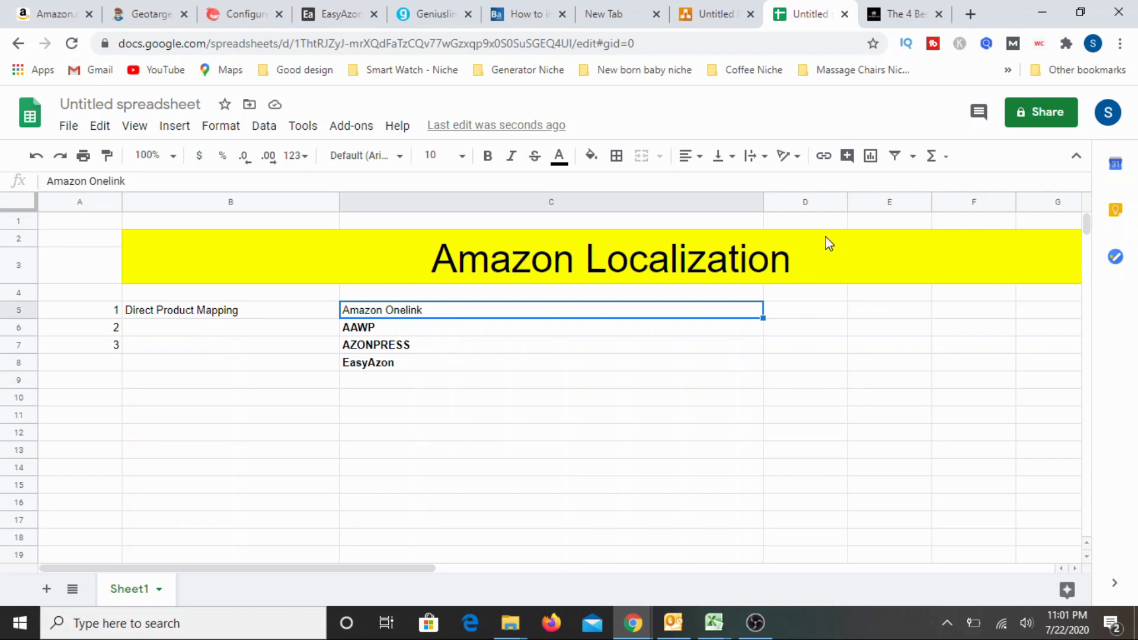
Step: Delete the empty column D beneath the merged Amazon Localization title
{"action": "right_click", "coordinate": [829, 207]}
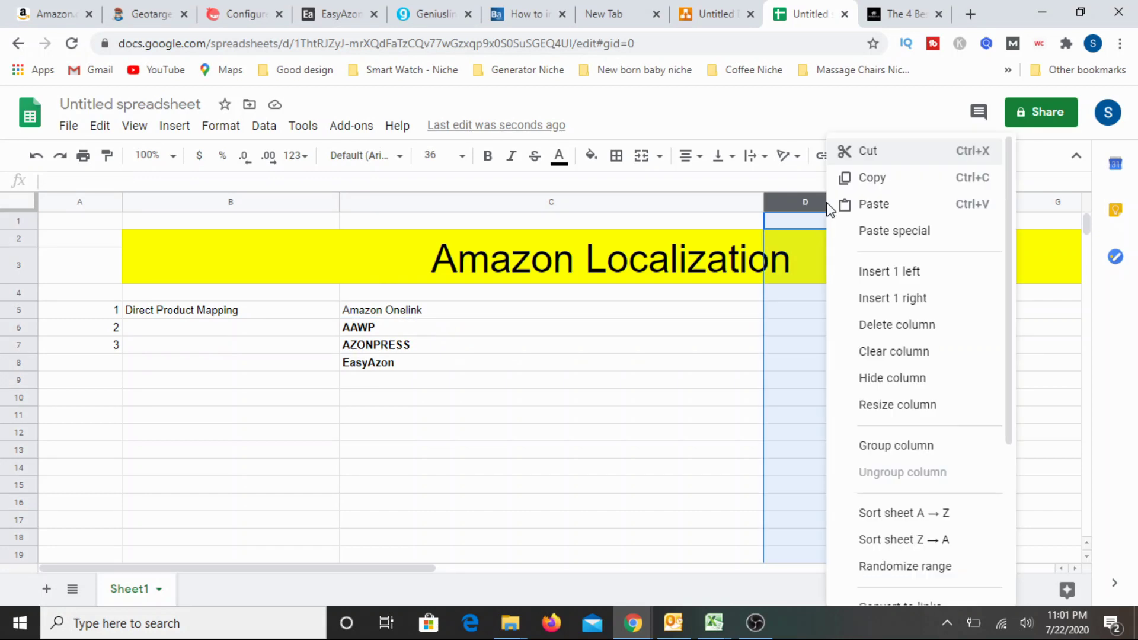
{"action": "left_click", "coordinate": [904, 327]}
{"action": "left_click", "coordinate": [750, 386]}
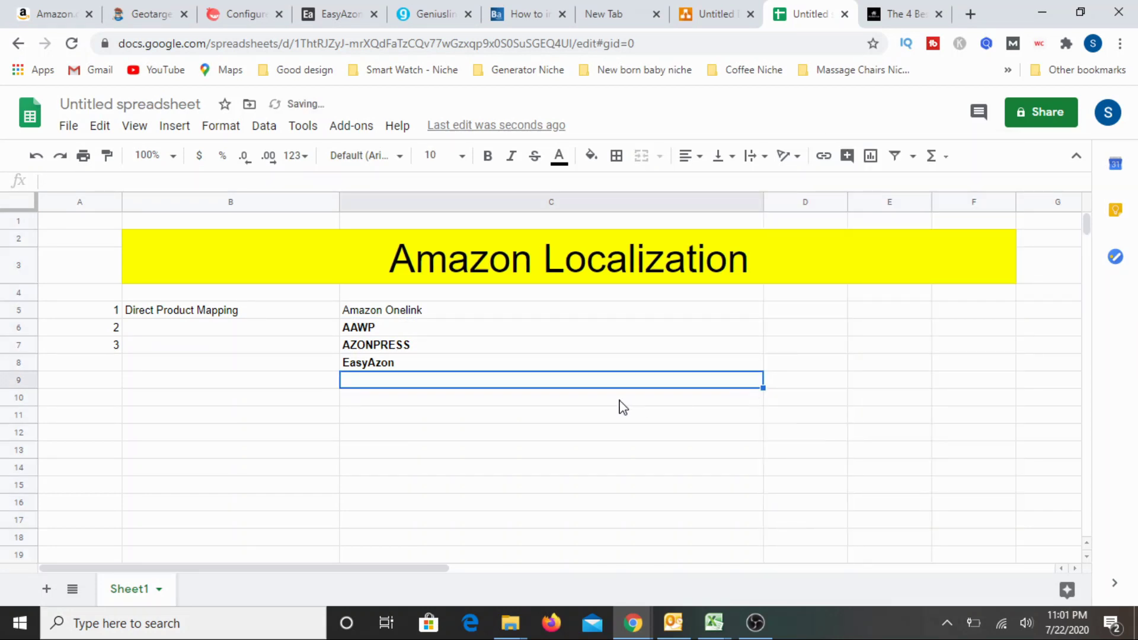
{"action": "left_click", "coordinate": [474, 313]}
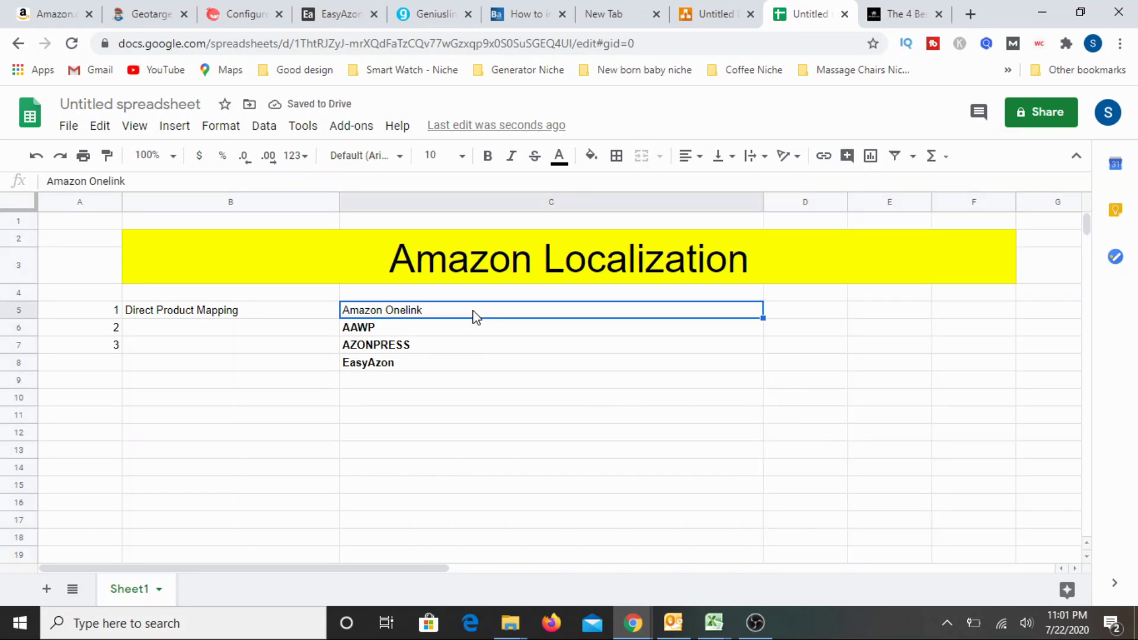
{"action": "left_click_drag", "start_coordinate": [422, 381], "coordinate": [421, 397]}
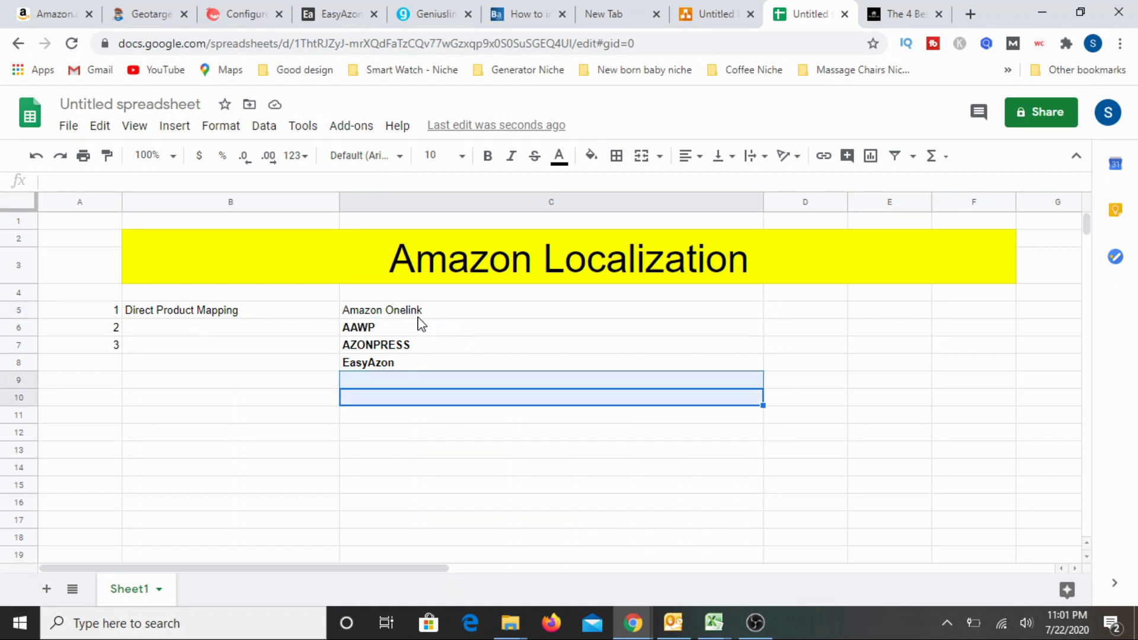
{"action": "left_click", "coordinate": [419, 309]}
{"action": "left_click_drag", "start_coordinate": [419, 309], "coordinate": [401, 364]}
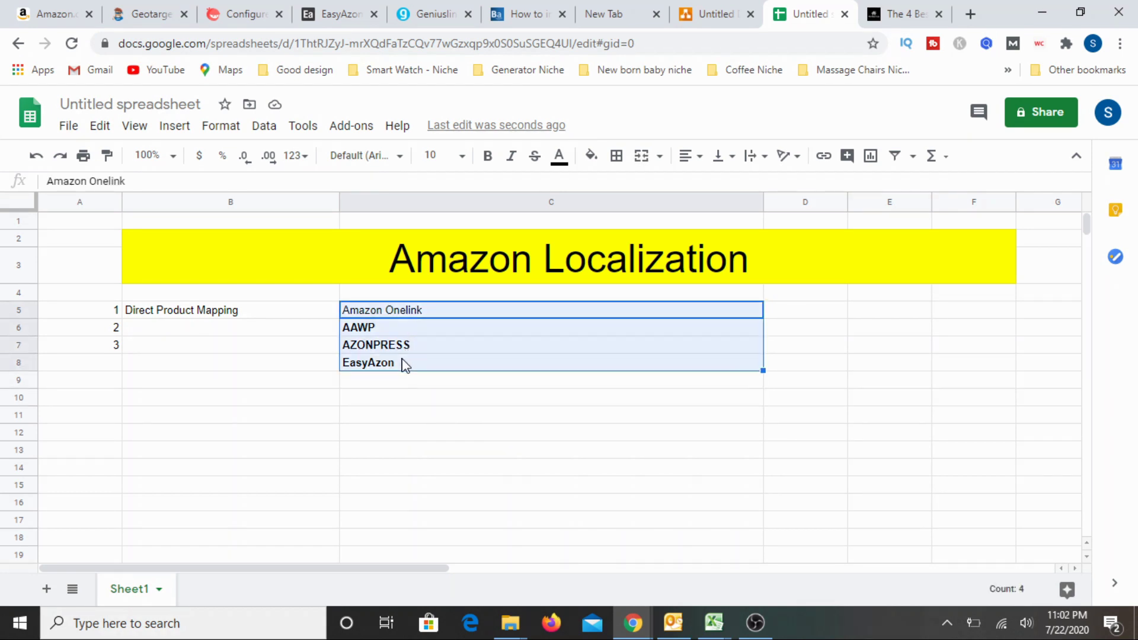
{"action": "left_click", "coordinate": [378, 526]}
Step: Clear the numbers 2 and 3 from cells A6 and A7
{"action": "left_click_drag", "start_coordinate": [94, 333], "coordinate": [95, 354]}
{"action": "key", "text": "Delete"}
{"action": "left_click", "coordinate": [191, 411]}
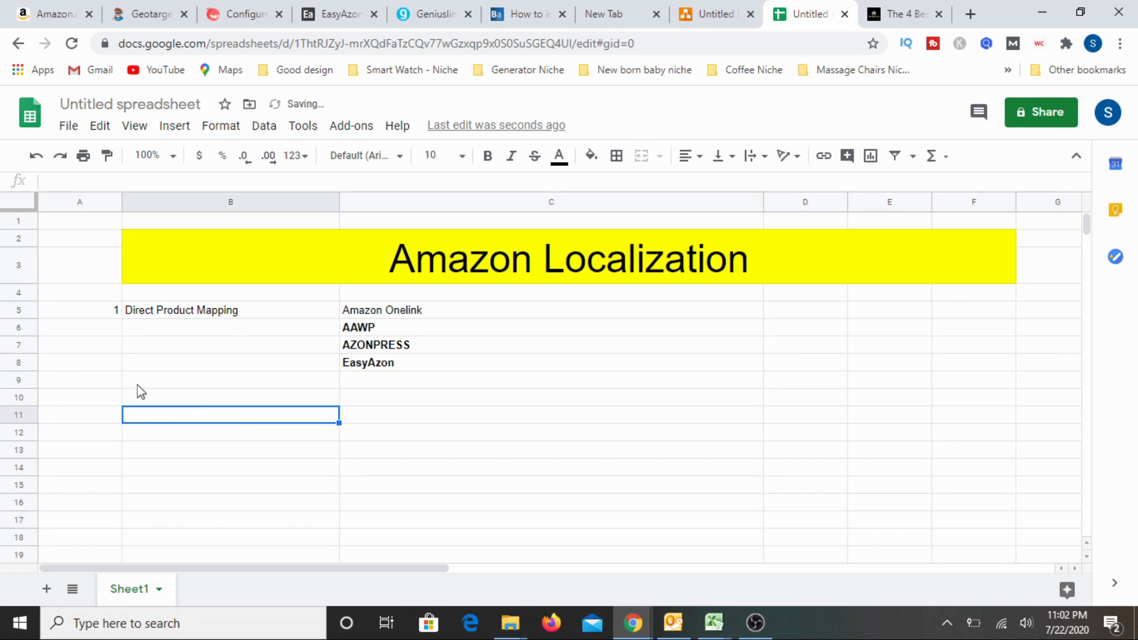
Step: Add the second method by entering 2 in cell A9 and "Direct + Partial" in cell B9
{"action": "left_click", "coordinate": [111, 380]}
{"action": "type", "text": "2"}
{"action": "key", "text": "Tab"}
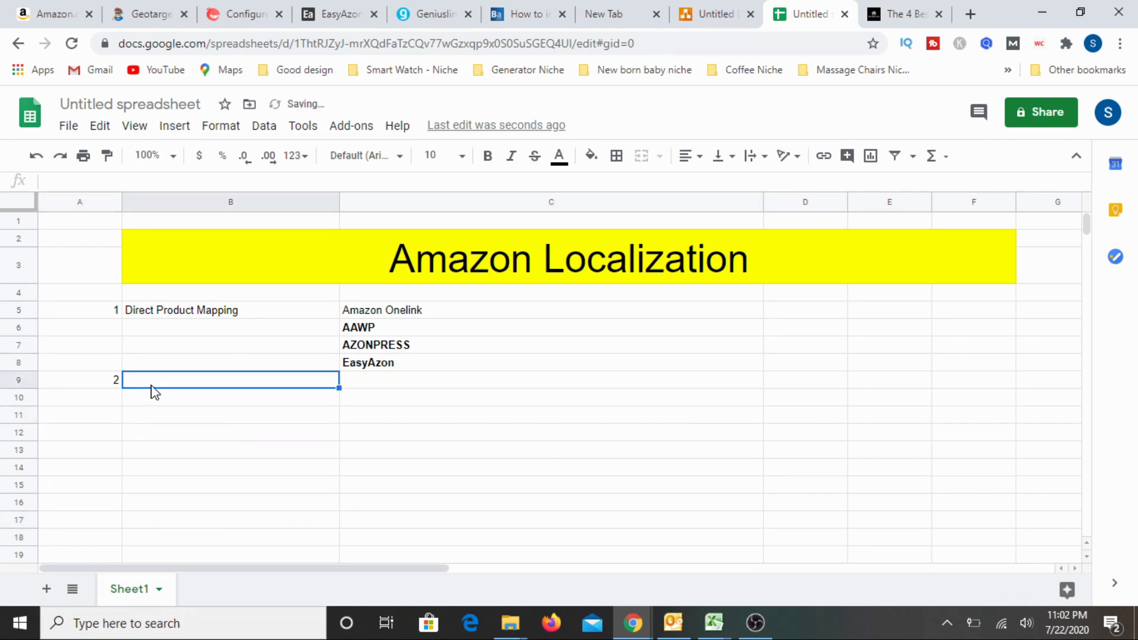
{"action": "type", "text": "Dir"}
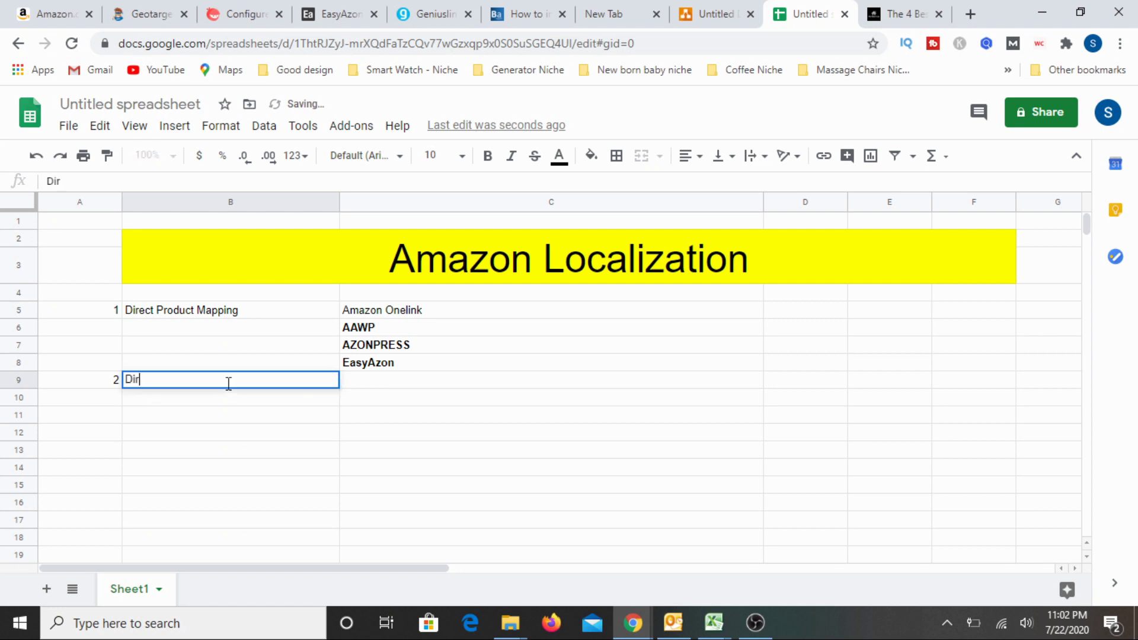
{"action": "type", "text": "ect Pr"}
{"action": "key", "text": "BackSpace"}
{"action": "key", "text": "BackSpace"}
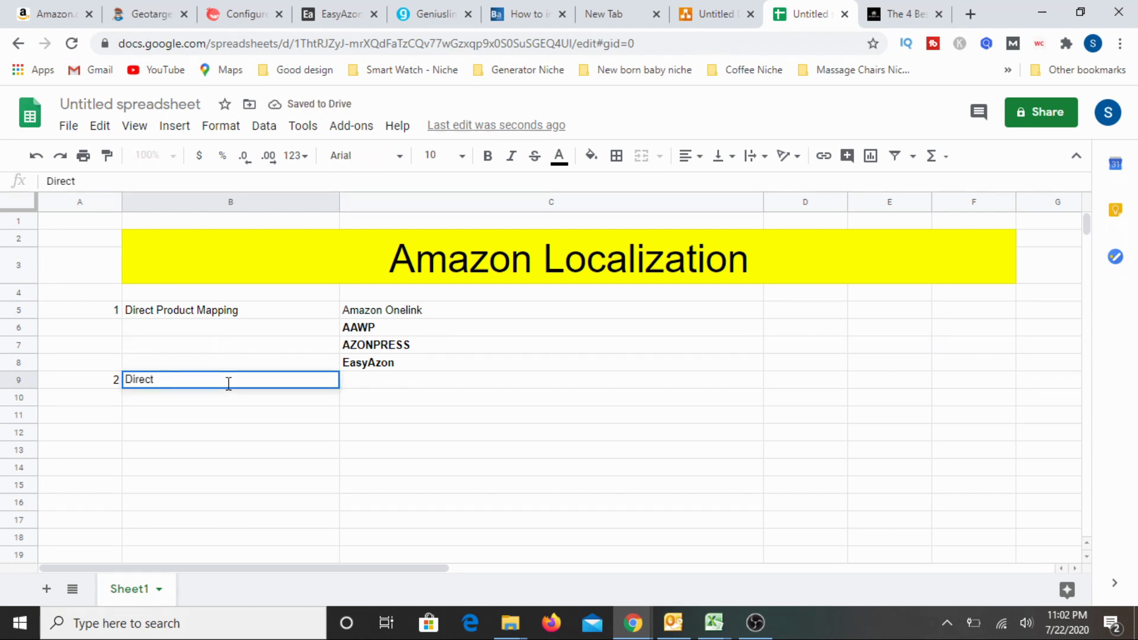
{"action": "type", "text": "+ Partial"}
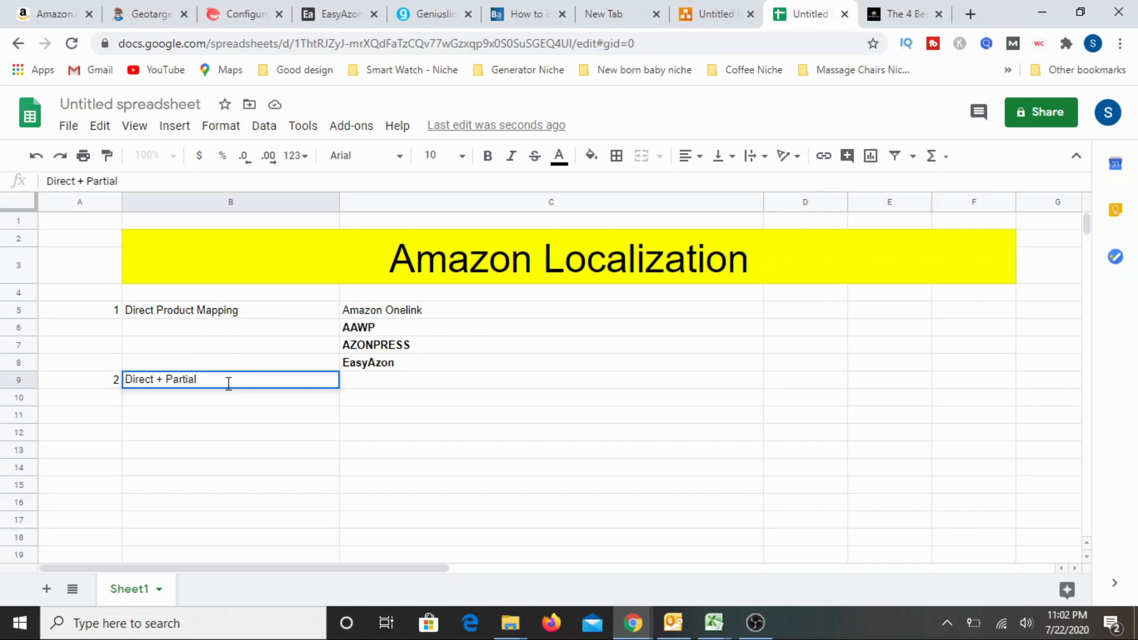
{"action": "key", "text": "Tab"}
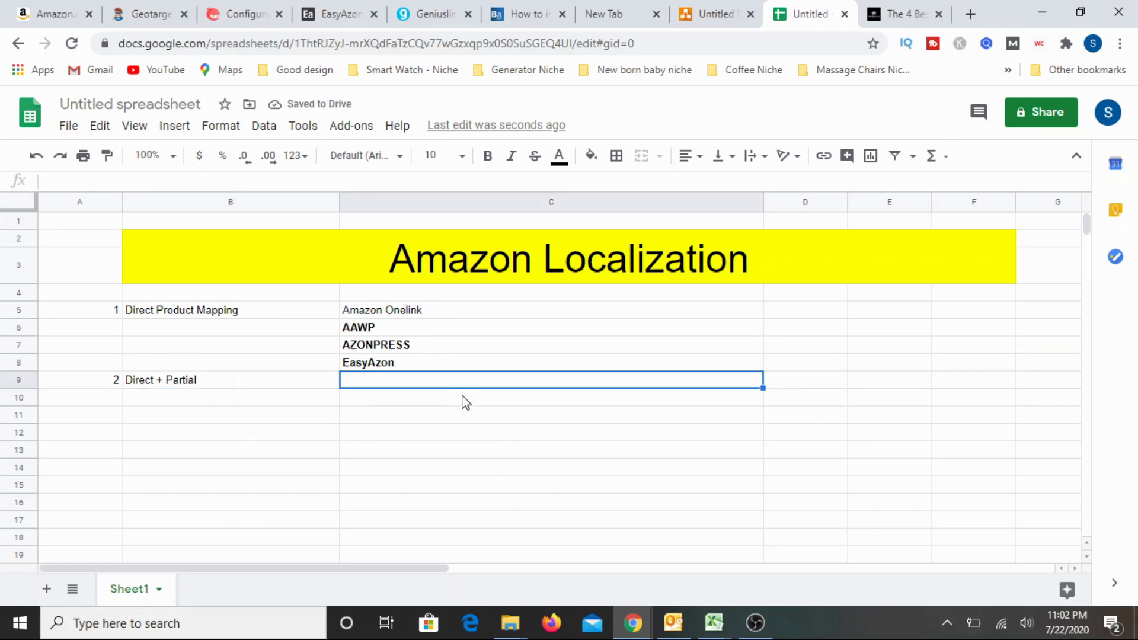
Step: Check the open Geniuslink features page and enter "Genius Links" in cell C9 of the spreadsheet
{"action": "left_click", "coordinate": [422, 17]}
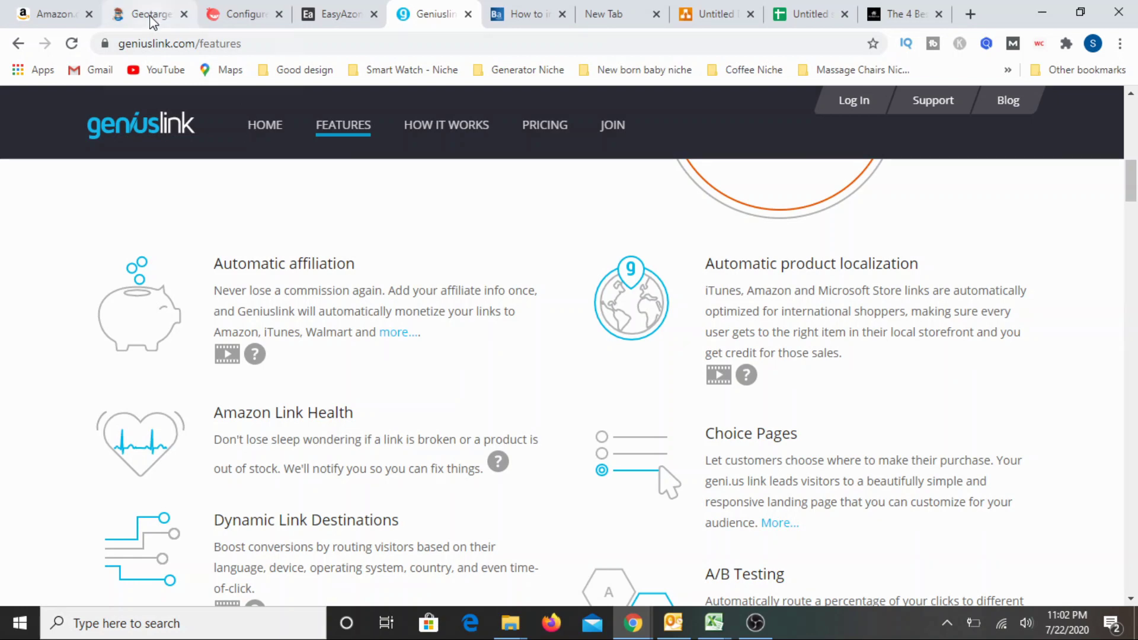
{"action": "left_click", "coordinate": [798, 15]}
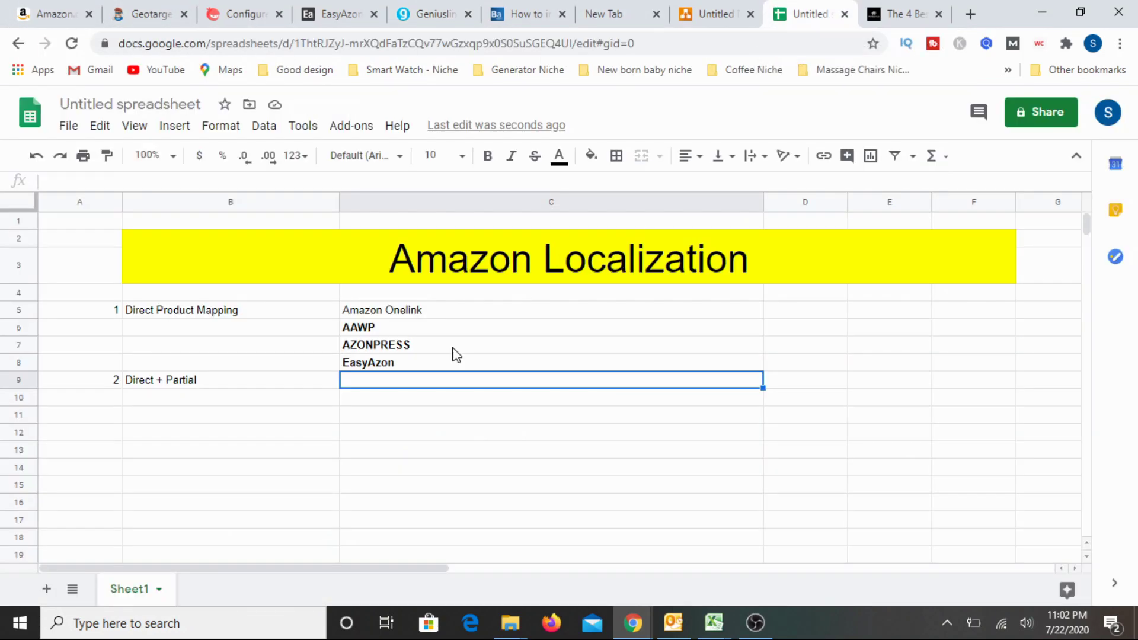
{"action": "type", "text": "Genius L"}
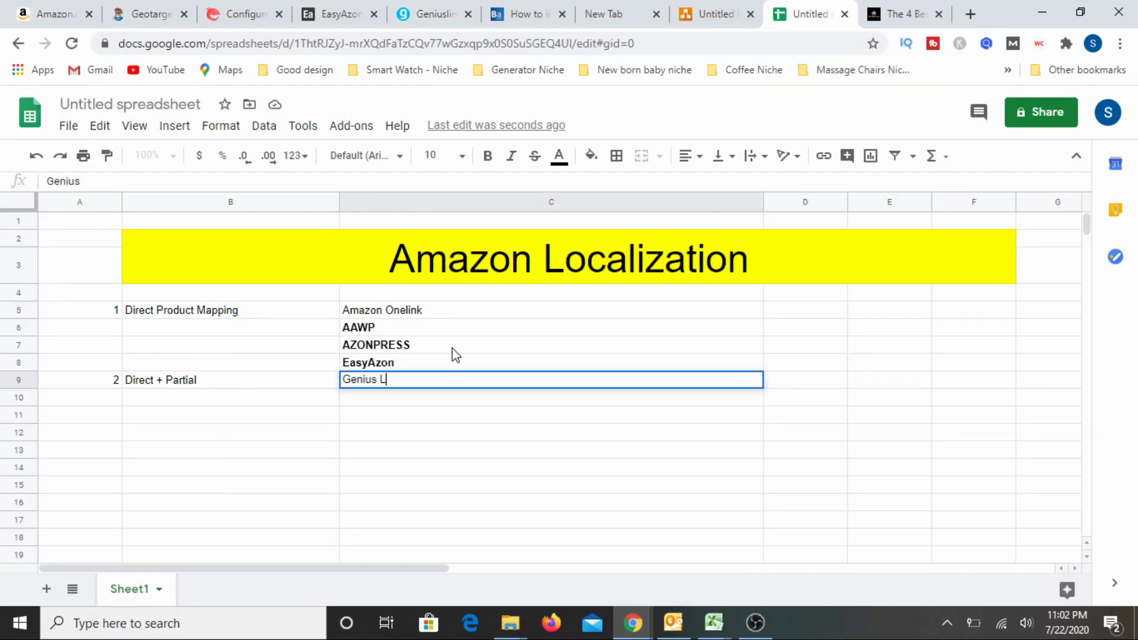
{"action": "type", "text": "inks"}
{"action": "left_click", "coordinate": [211, 452]}
Step: Add the third method by entering 3 in cell A10 and "Always Local Site" in cell B10
{"action": "left_click", "coordinate": [116, 400]}
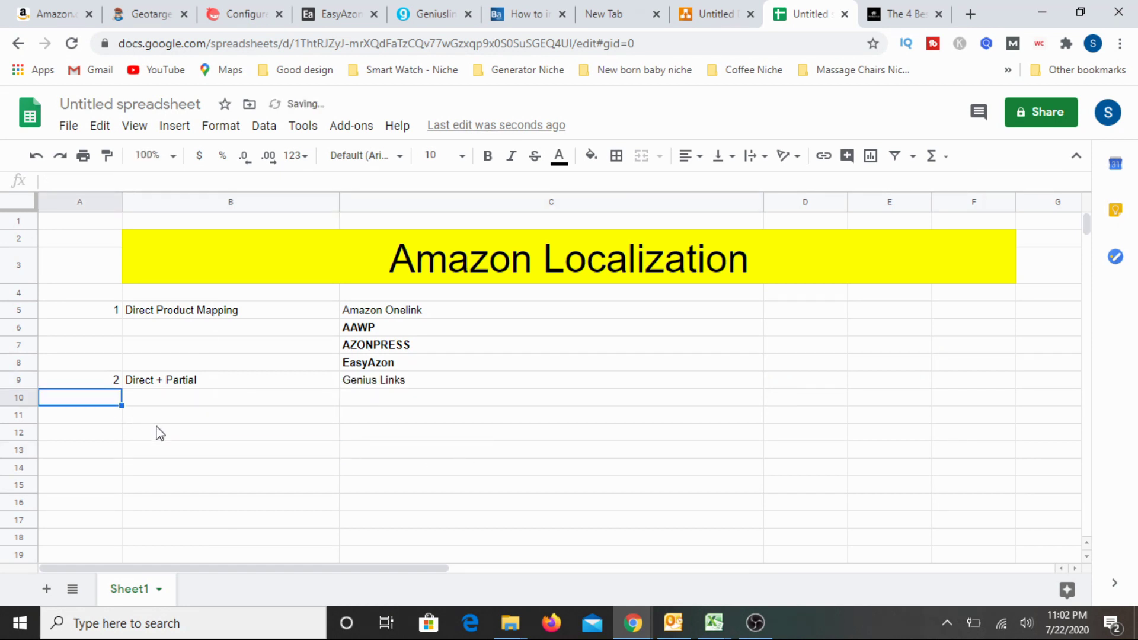
{"action": "type", "text": "3"}
{"action": "left_click", "coordinate": [185, 401]}
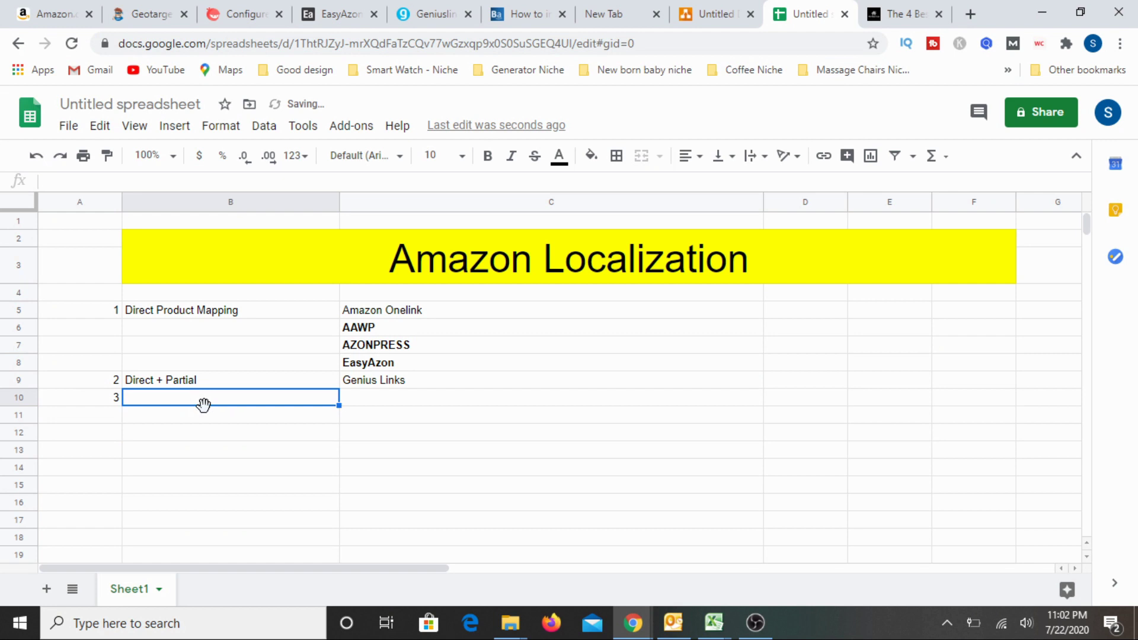
{"action": "type", "text": "Always"}
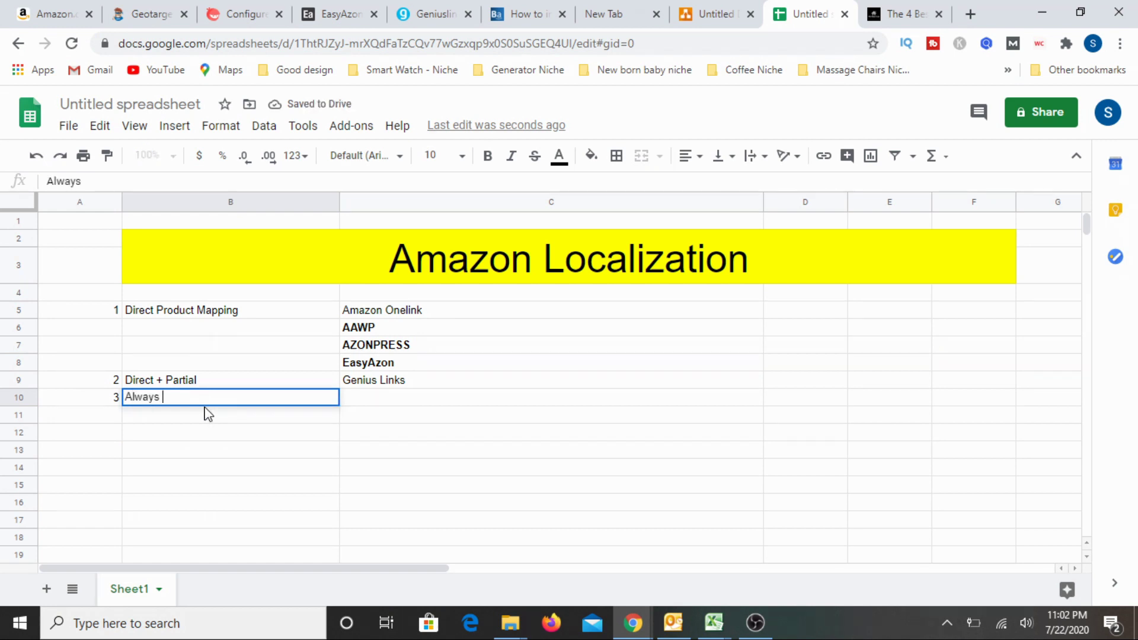
{"action": "type", "text": " Local Site"}
{"action": "left_click", "coordinate": [241, 471]}
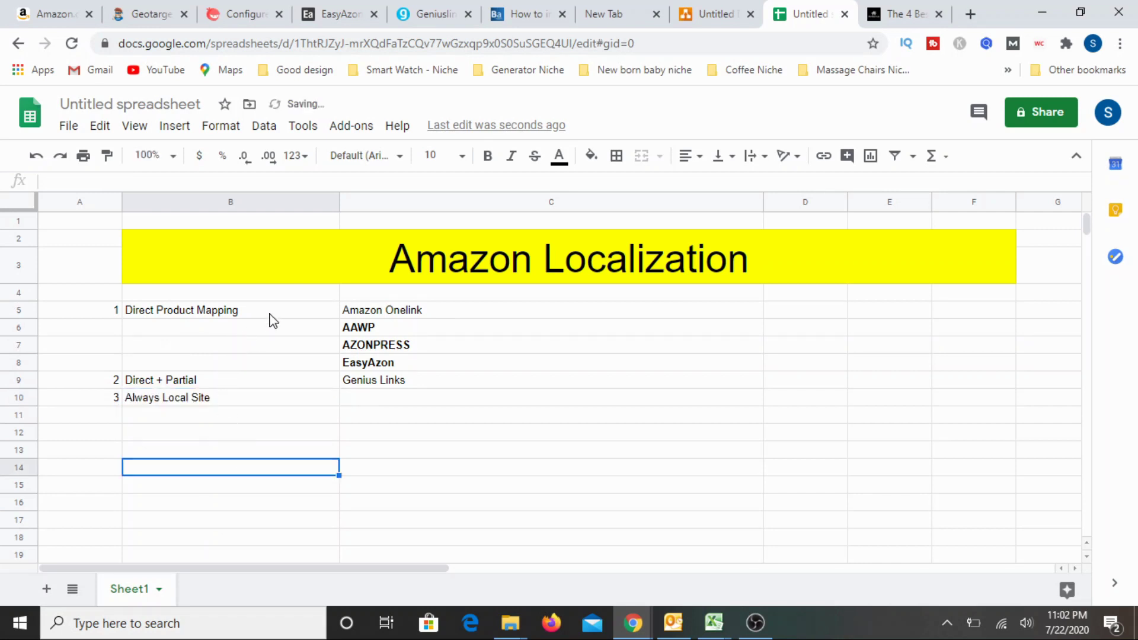
Step: Append "(Local site)" to the Direct Product Mapping text in cell B5
{"action": "double_click", "coordinate": [267, 309]}
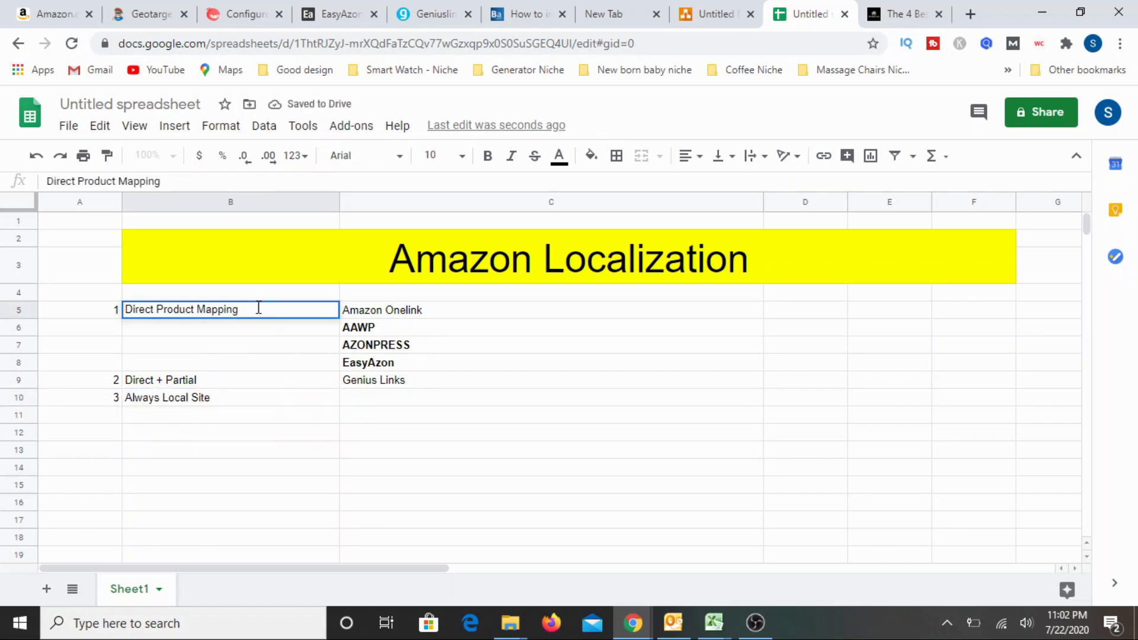
{"action": "type", "text": "(Loca"}
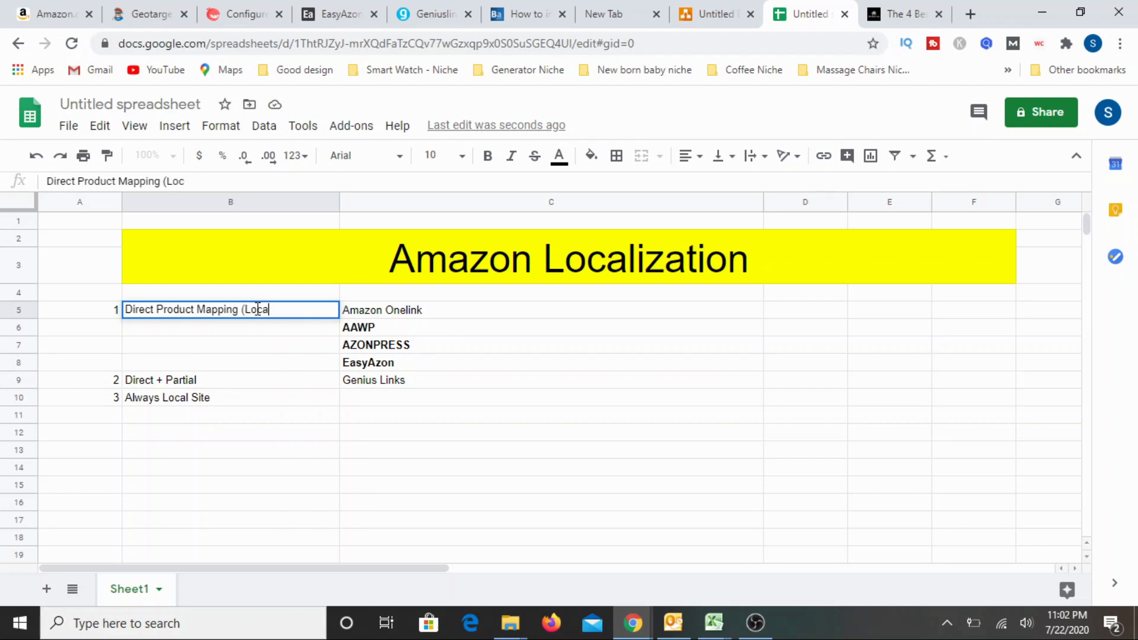
{"action": "type", "text": "l site)"}
Step: Extend the text in cell B9 to "Direct + Partial Mapping (Local amazon"
{"action": "left_click", "coordinate": [242, 382]}
{"action": "double_click", "coordinate": [224, 381]}
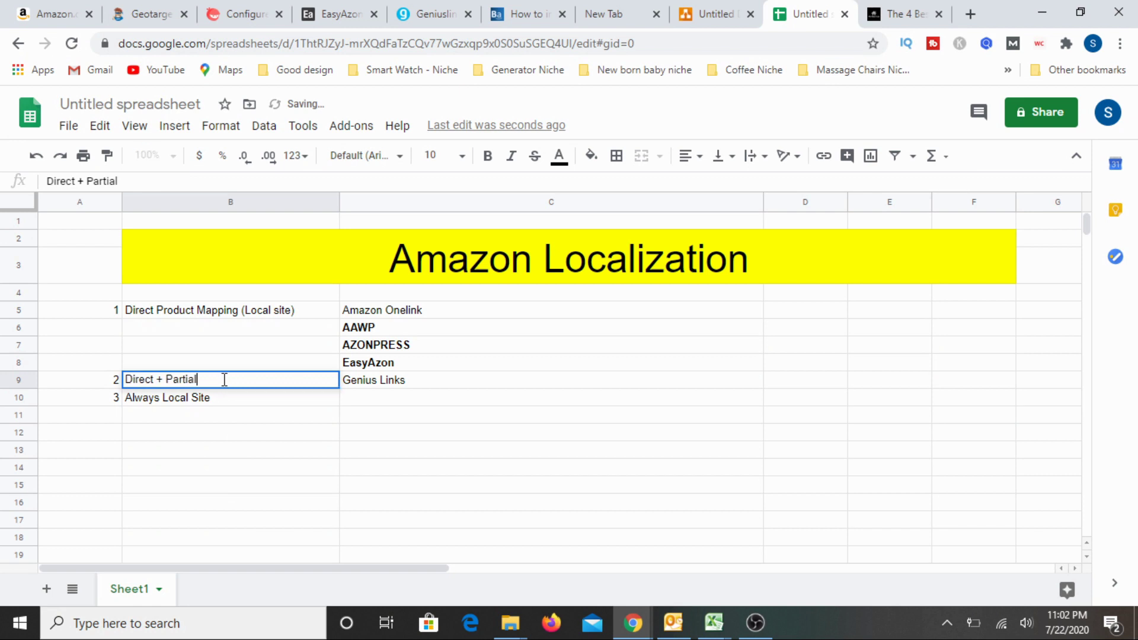
{"action": "type", "text": "Mappi"}
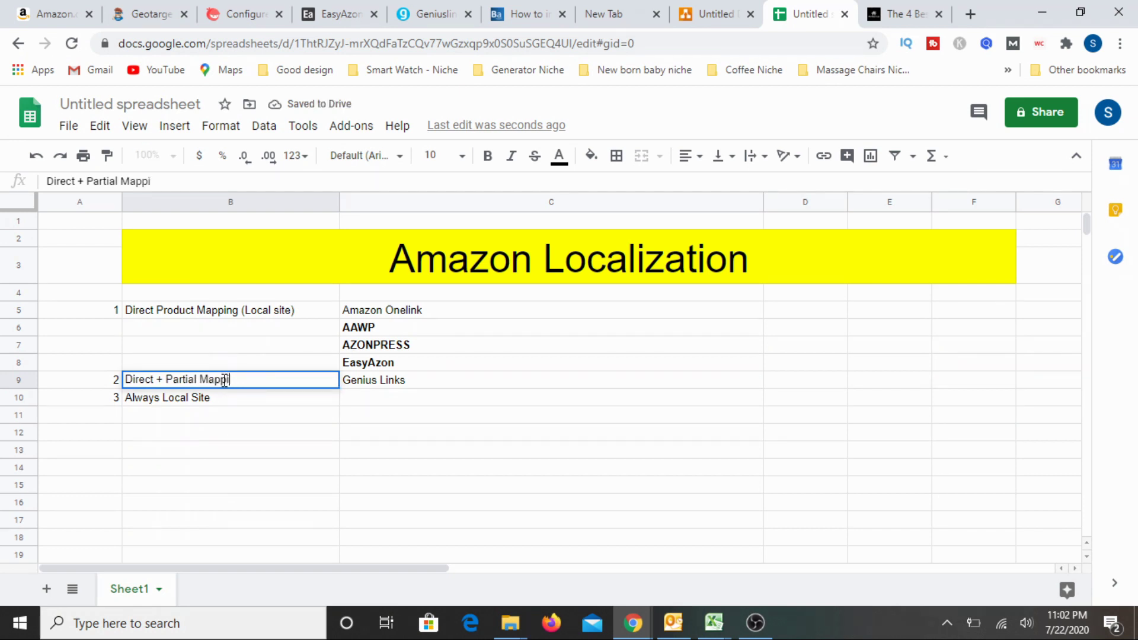
{"action": "type", "text": "ng "}
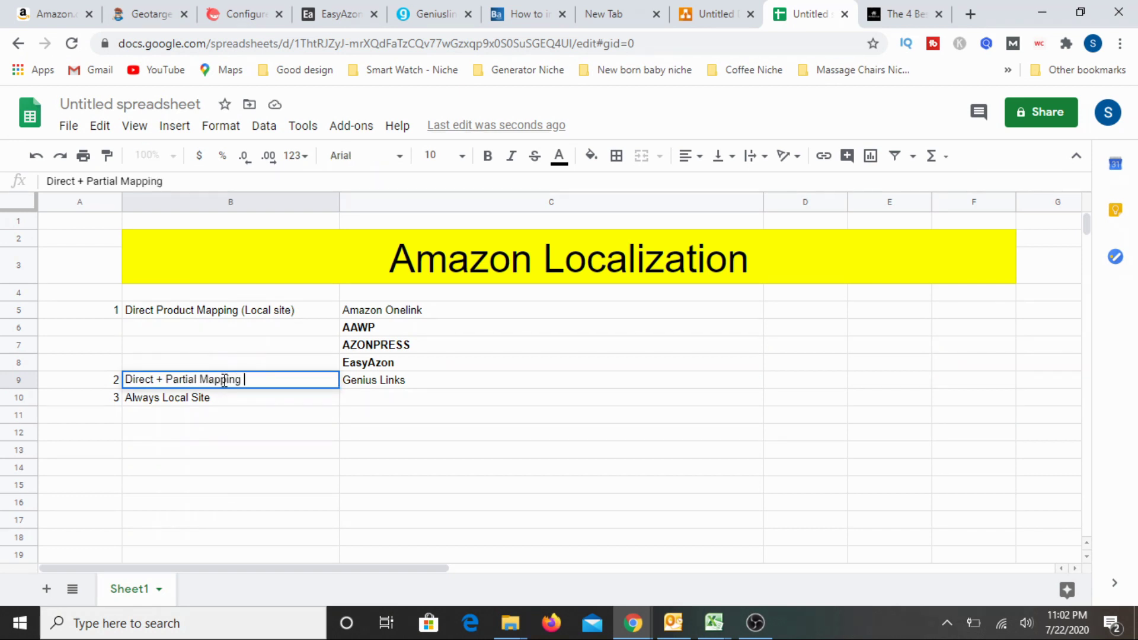
{"action": "type", "text": "(Local amazon"}
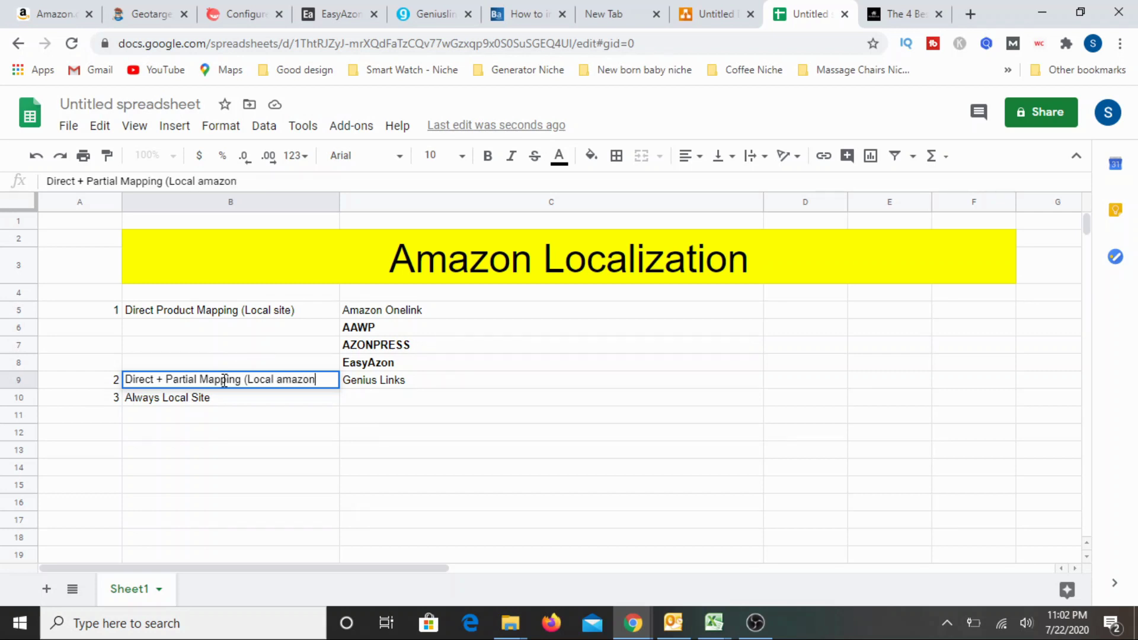
Step: Replace "site" with "amazon" in cell B5 so the text reads "Direct Product Mapping (Local amazon)"
{"action": "left_click", "coordinate": [277, 313]}
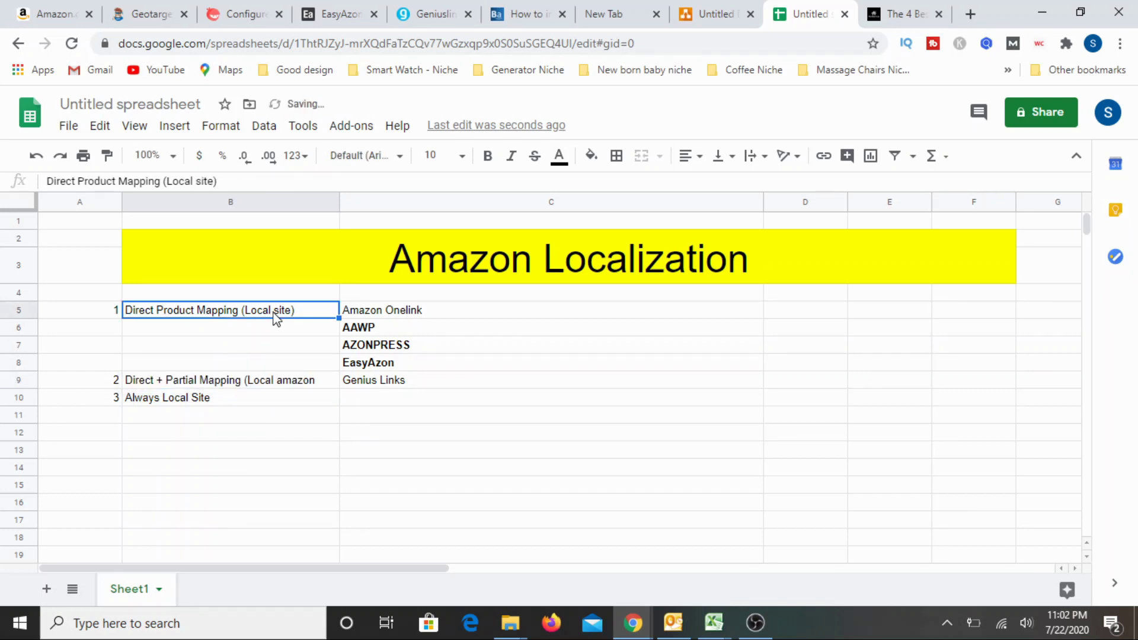
{"action": "triple_click", "coordinate": [280, 313]}
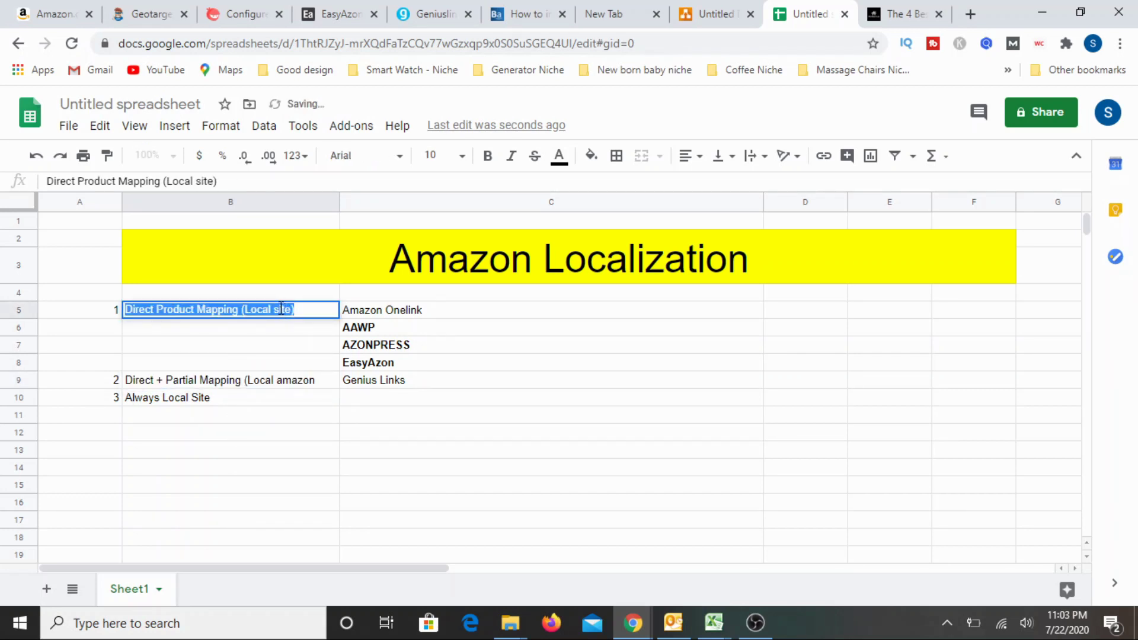
{"action": "key", "text": "Escape"}
{"action": "key", "text": "BackSpace"}
{"action": "type", "text": "amazon"}
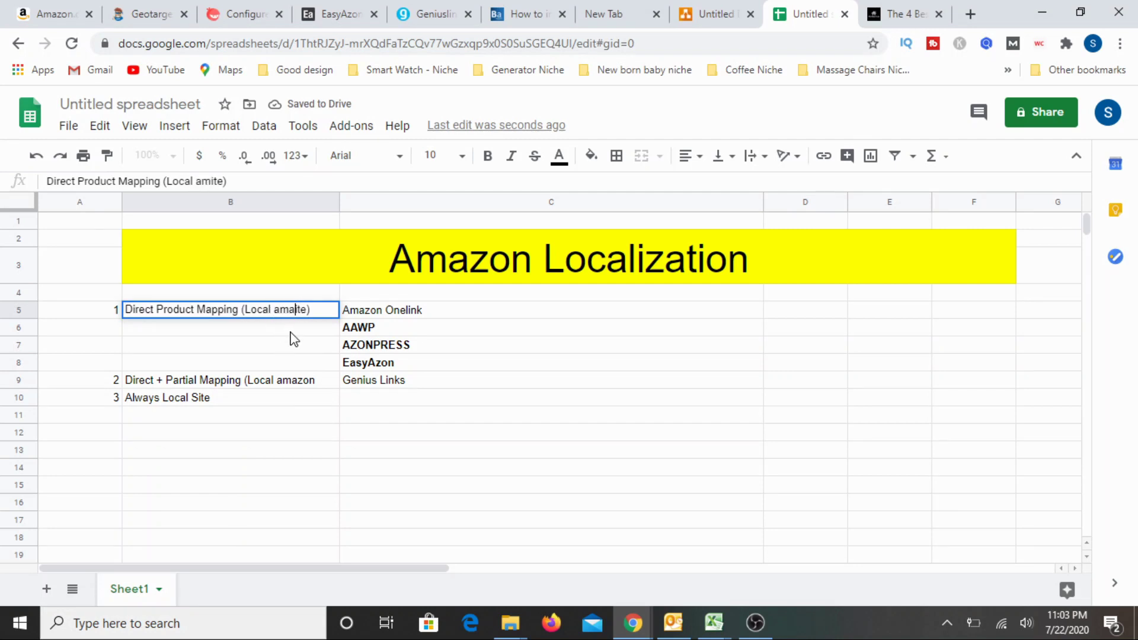
{"action": "key", "text": "Delete"}
{"action": "key", "text": "Delete"}
{"action": "key", "text": "Delete"}
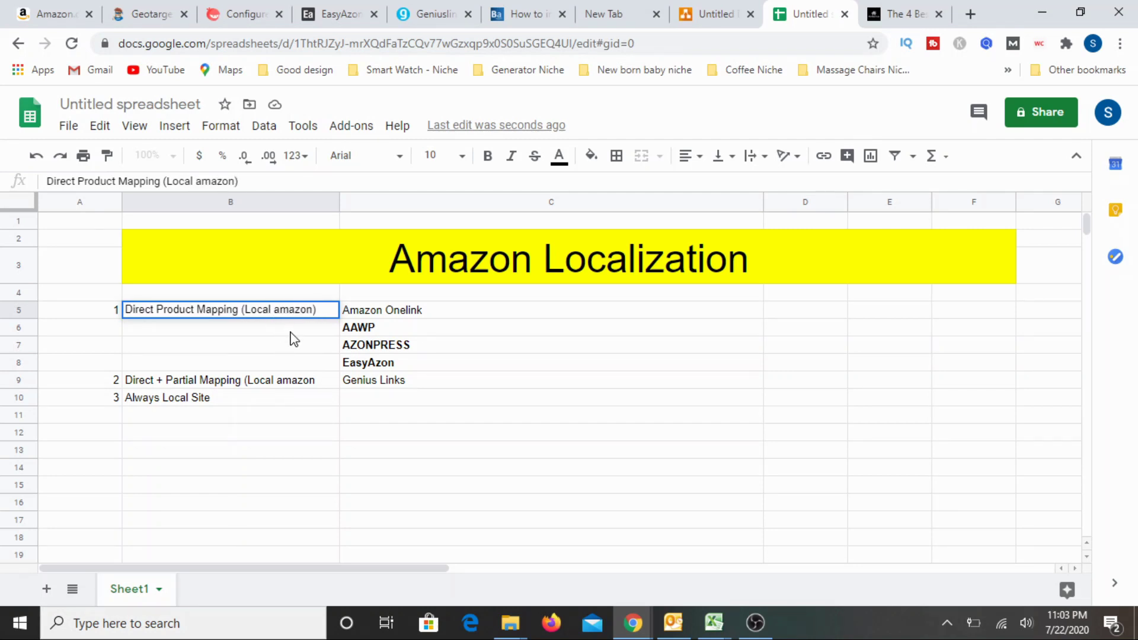
{"action": "left_click", "coordinate": [261, 421]}
Step: Replace "Site" with "Amazon" in cell B10 so the text reads "Always Local Amazon"
{"action": "double_click", "coordinate": [202, 398]}
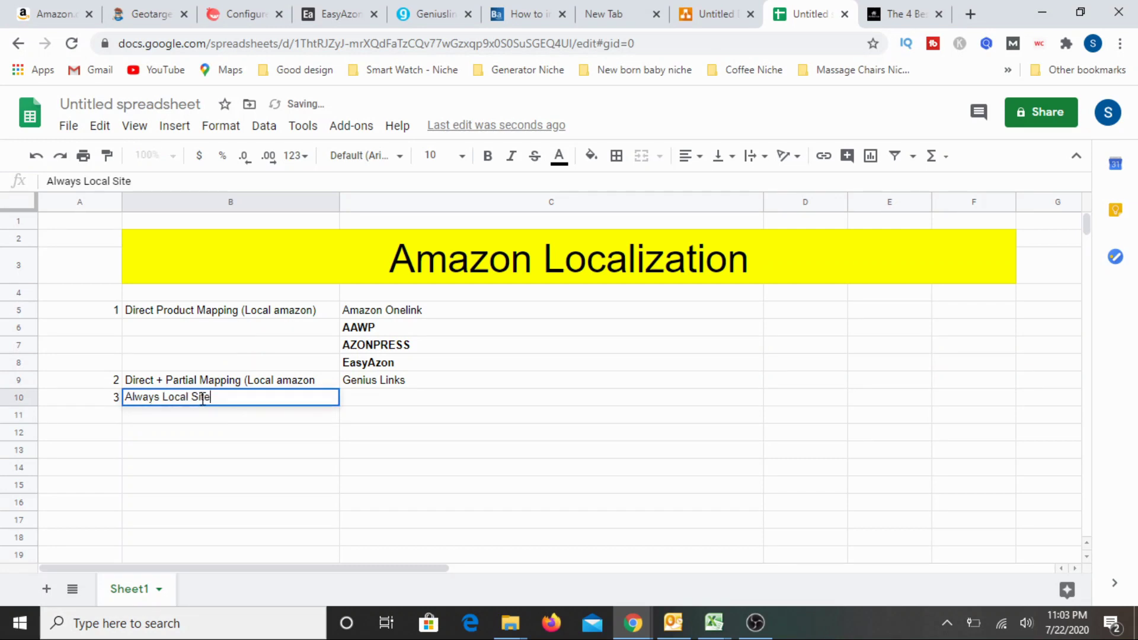
{"action": "double_click", "coordinate": [196, 396]}
{"action": "type", "text": "Ama"}
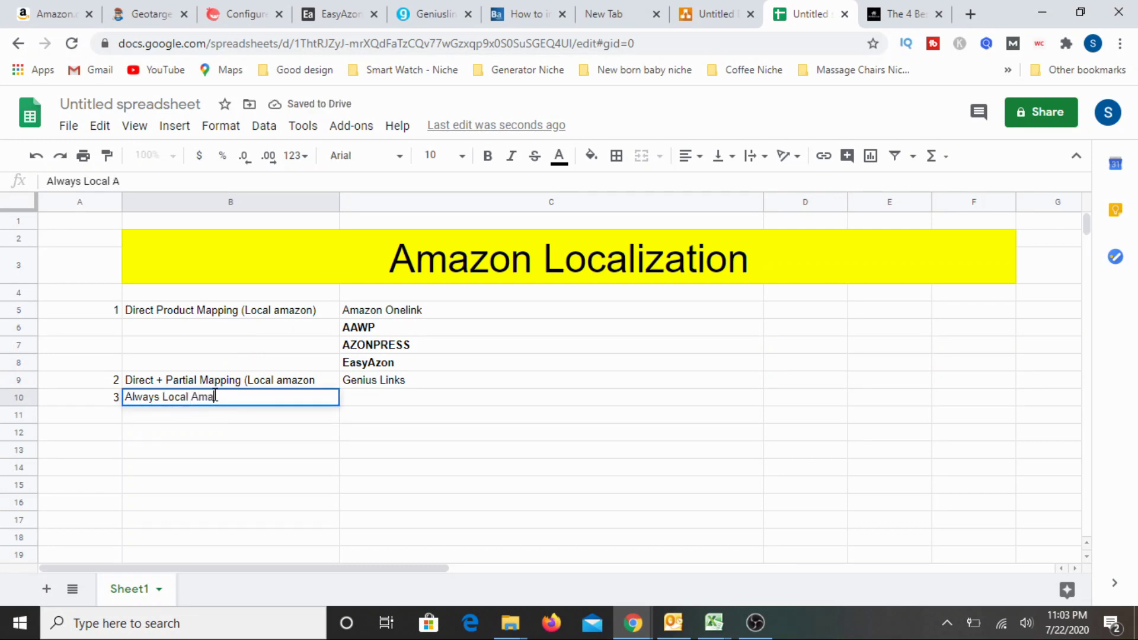
{"action": "type", "text": "zon"}
{"action": "left_click", "coordinate": [141, 433]}
{"action": "left_click", "coordinate": [219, 406]}
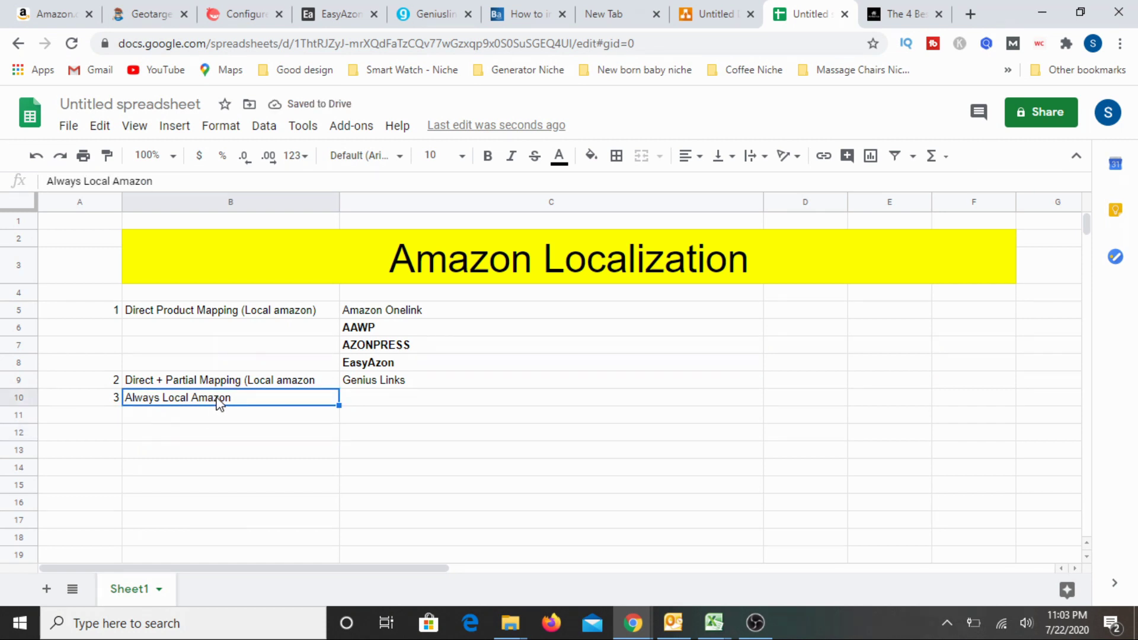
{"action": "left_click", "coordinate": [390, 314]}
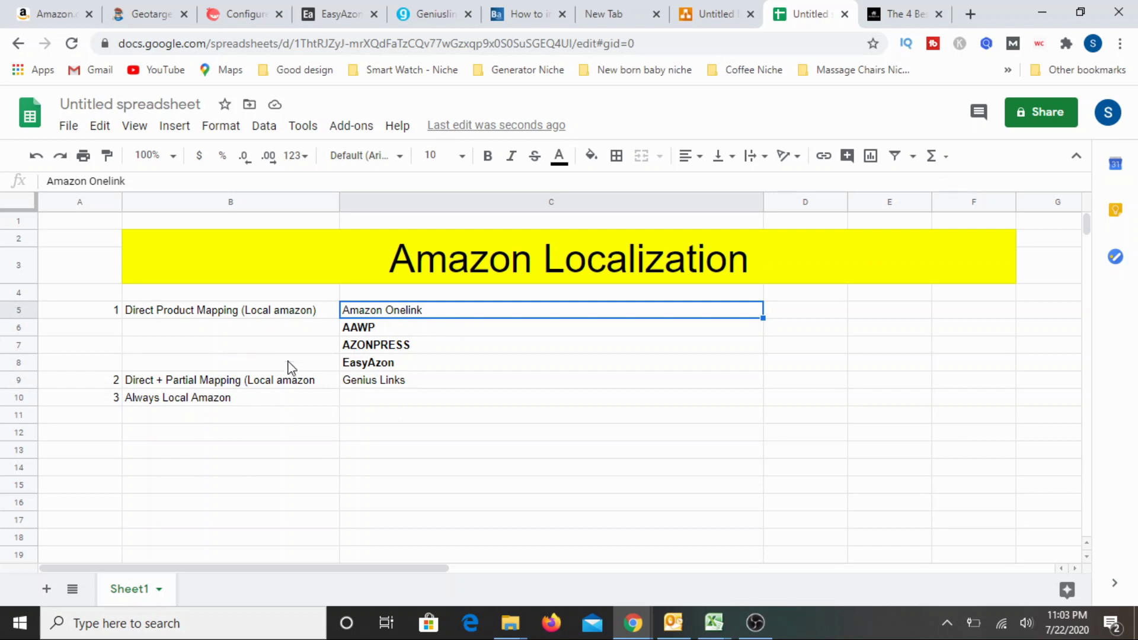
{"action": "left_click", "coordinate": [159, 402]}
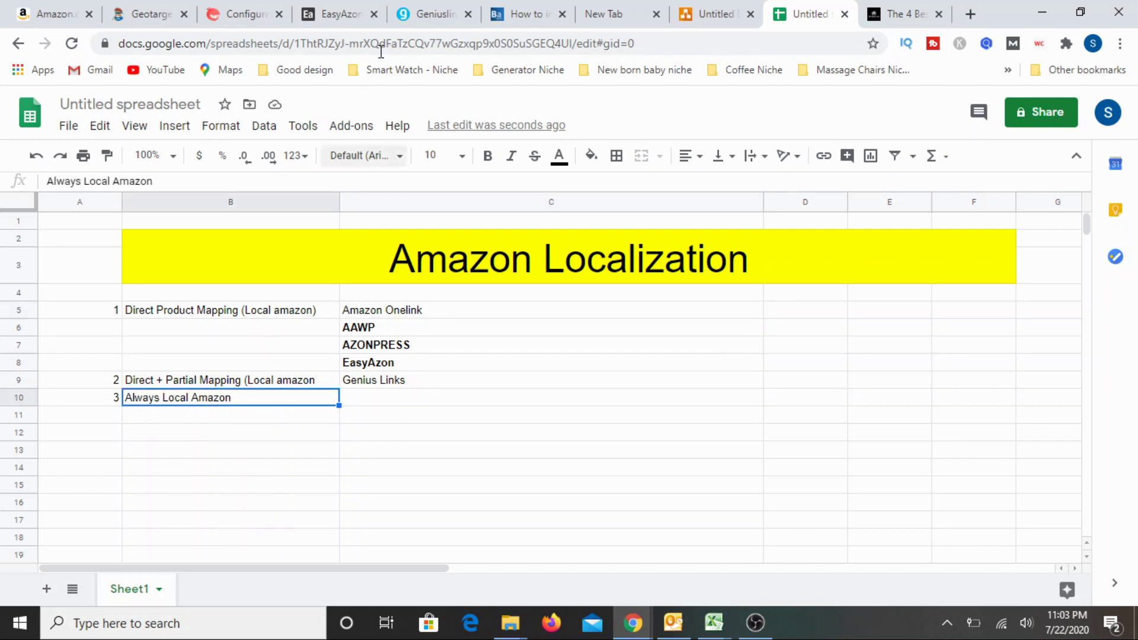
Step: Check the BestAzon knowledge base page, dismiss the email notification, and enter "BestAzon" in cell C10 of the spreadsheet
{"action": "left_click", "coordinate": [504, 20]}
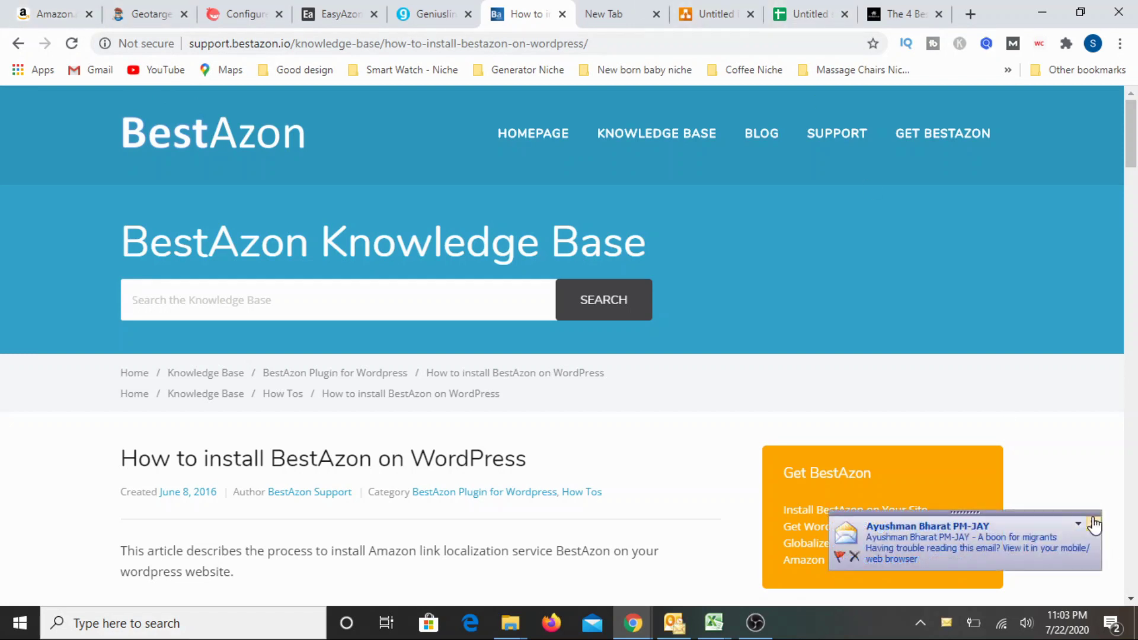
{"action": "left_click", "coordinate": [1094, 524]}
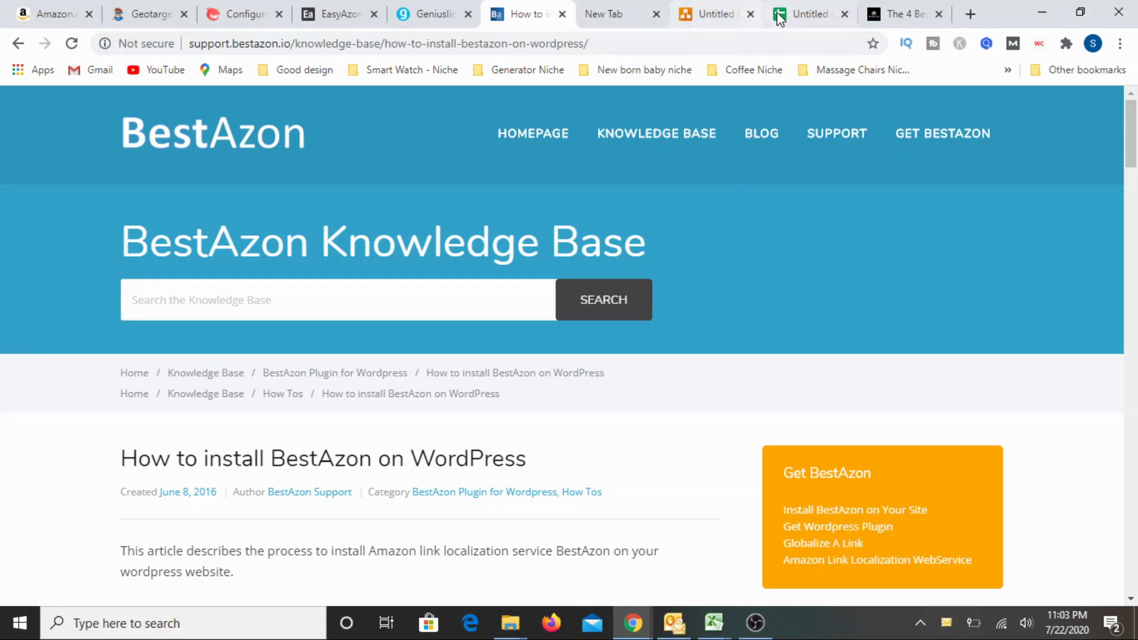
{"action": "left_click", "coordinate": [808, 13]}
{"action": "left_click", "coordinate": [372, 405]}
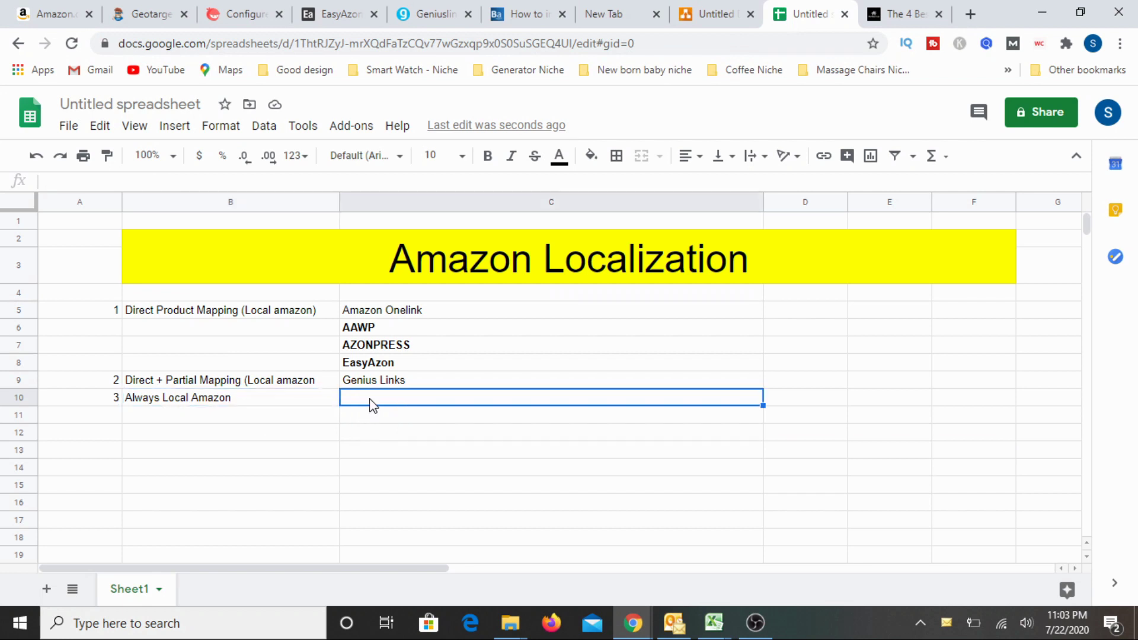
{"action": "type", "text": "Bes"}
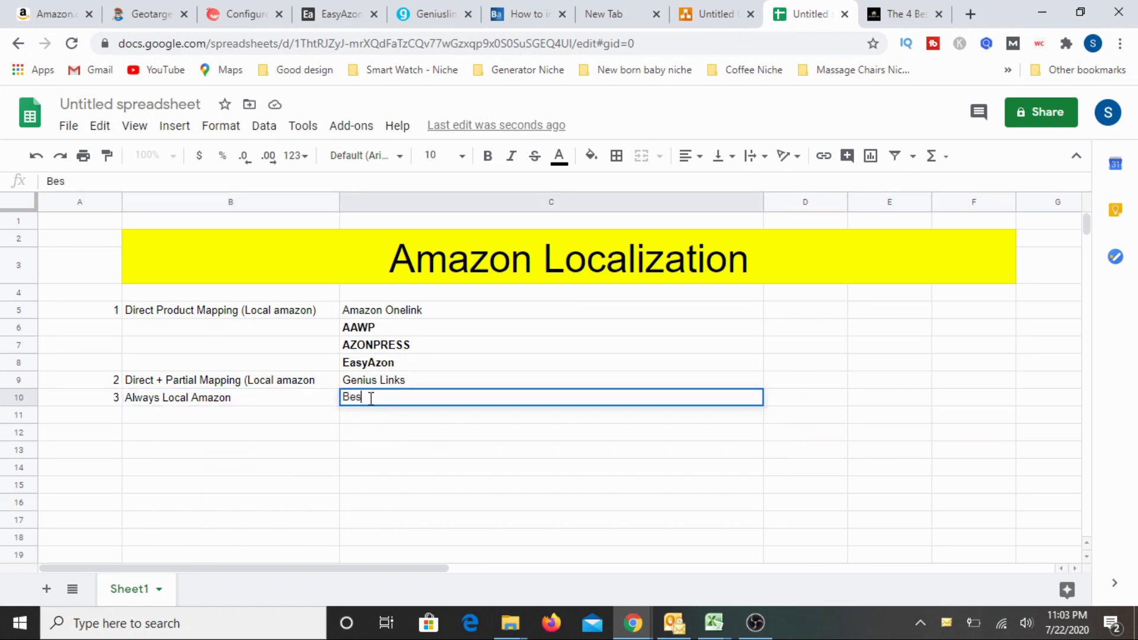
{"action": "type", "text": "tAzon"}
{"action": "left_click", "coordinate": [325, 468]}
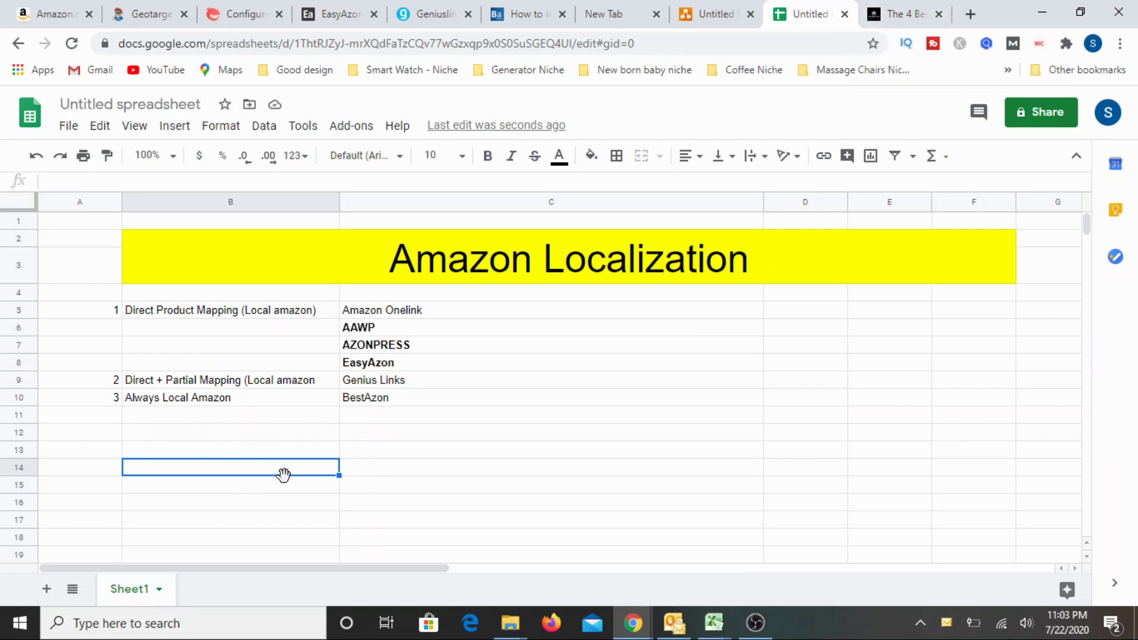
{"action": "left_click", "coordinate": [436, 512]}
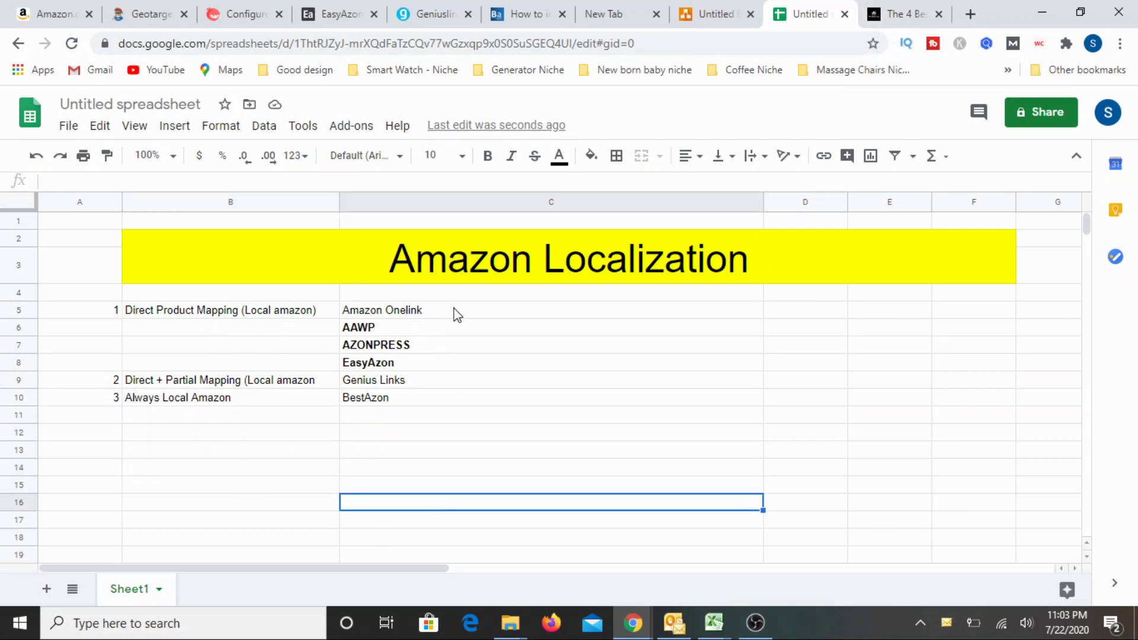
Step: Review the Amazon Associates OneLink help page, from country sign-ups and account linking through redirect preferences to checking matching products
{"action": "left_click", "coordinate": [369, 315]}
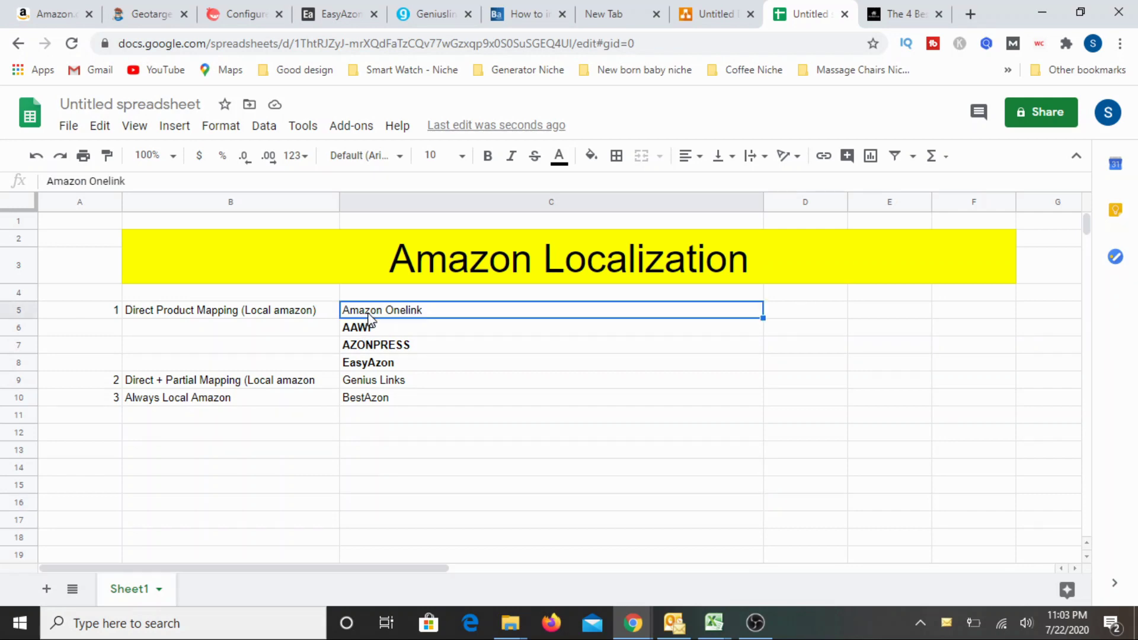
{"action": "left_click", "coordinate": [62, 17]}
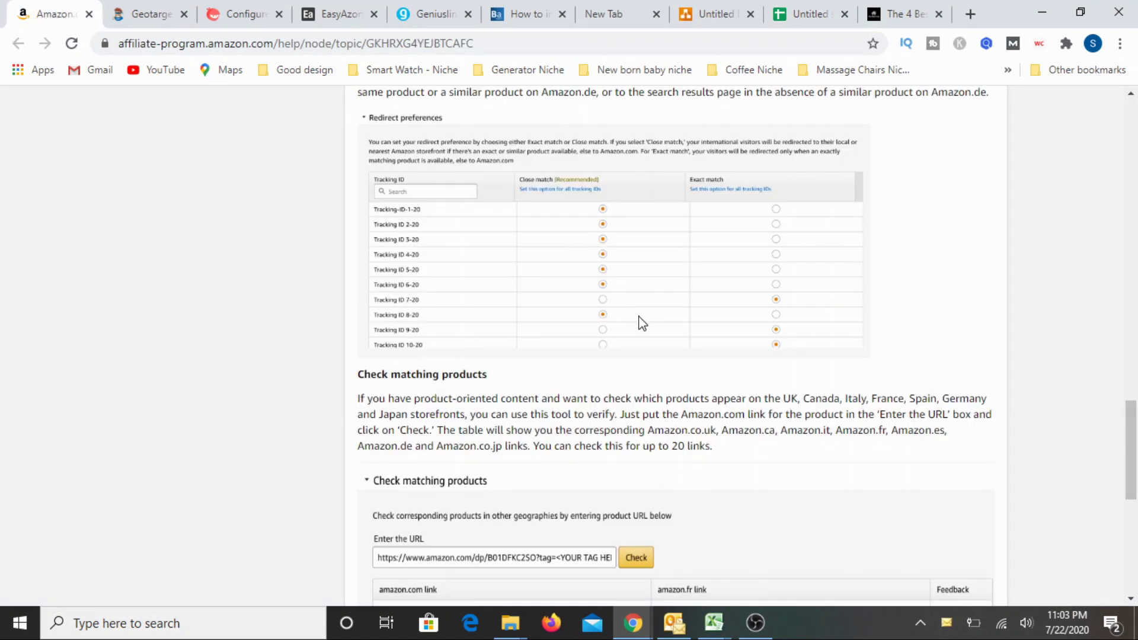
{"action": "scroll", "coordinate": [682, 394], "scroll_direction": "up", "scroll_amount": 11}
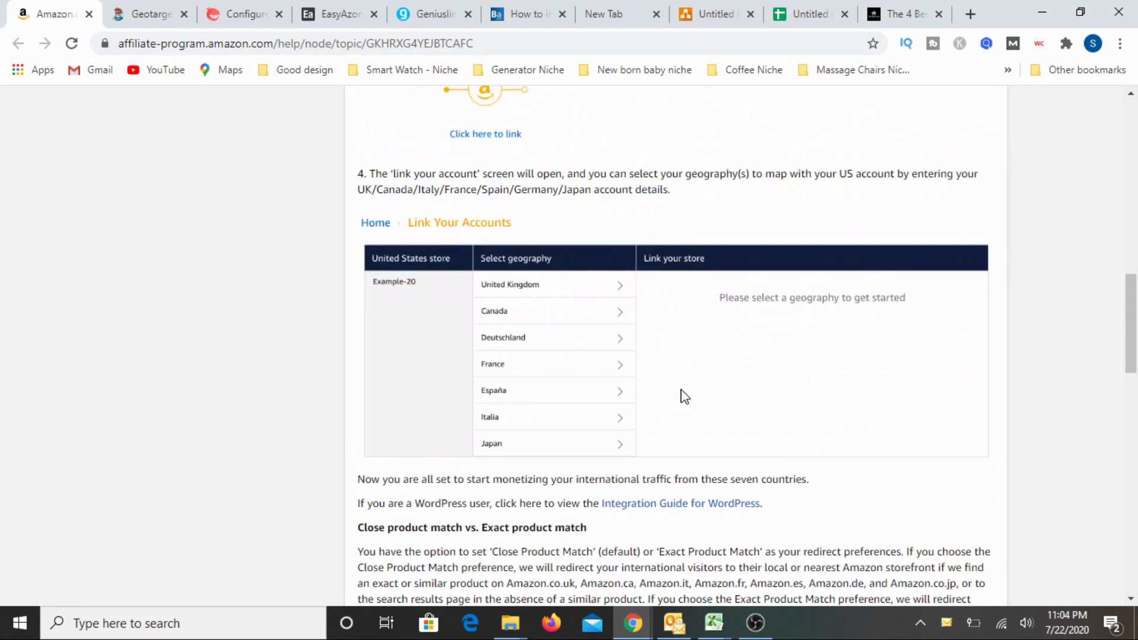
{"action": "scroll", "coordinate": [648, 373], "scroll_direction": "up", "scroll_amount": 6}
{"action": "scroll", "coordinate": [522, 210], "scroll_direction": "up", "scroll_amount": 4}
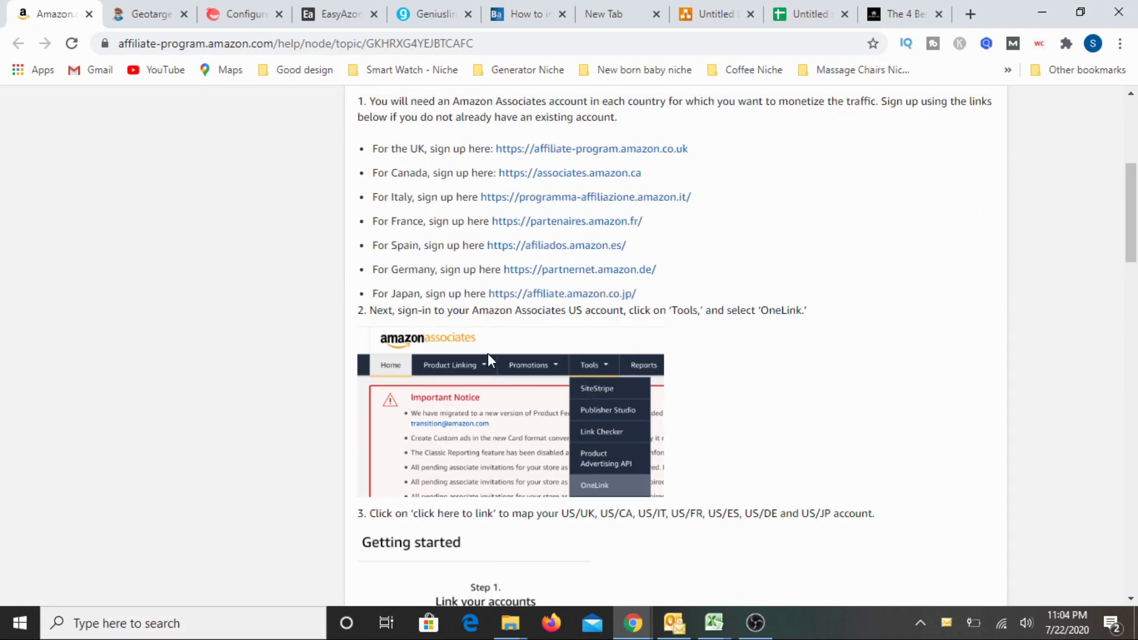
{"action": "scroll", "coordinate": [596, 389], "scroll_direction": "down", "scroll_amount": 1}
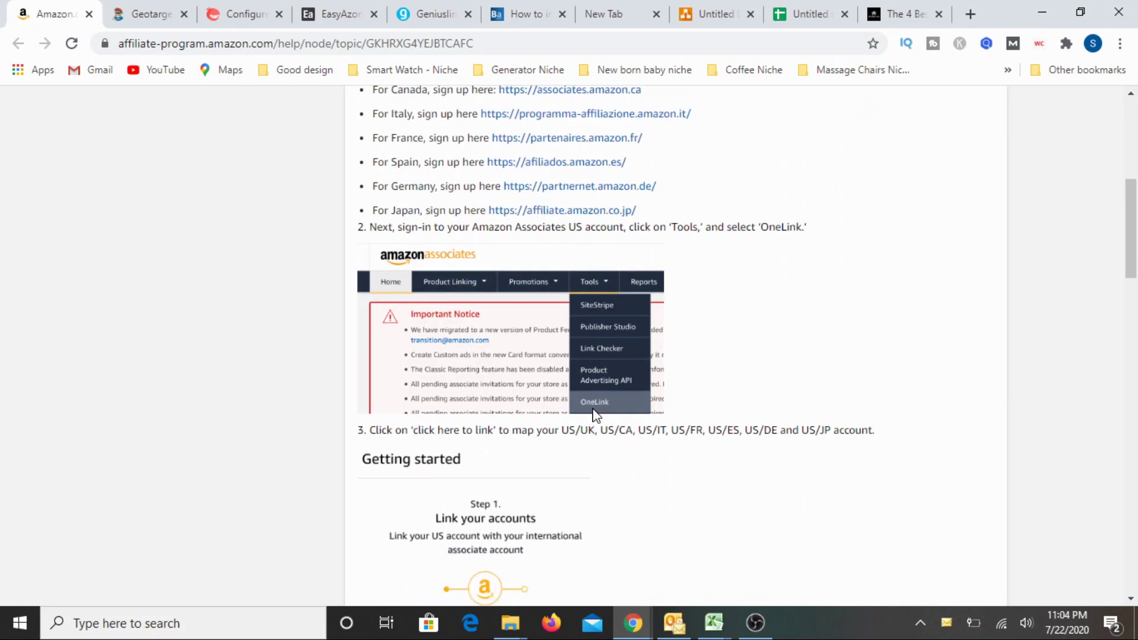
{"action": "scroll", "coordinate": [593, 411], "scroll_direction": "down", "scroll_amount": 7}
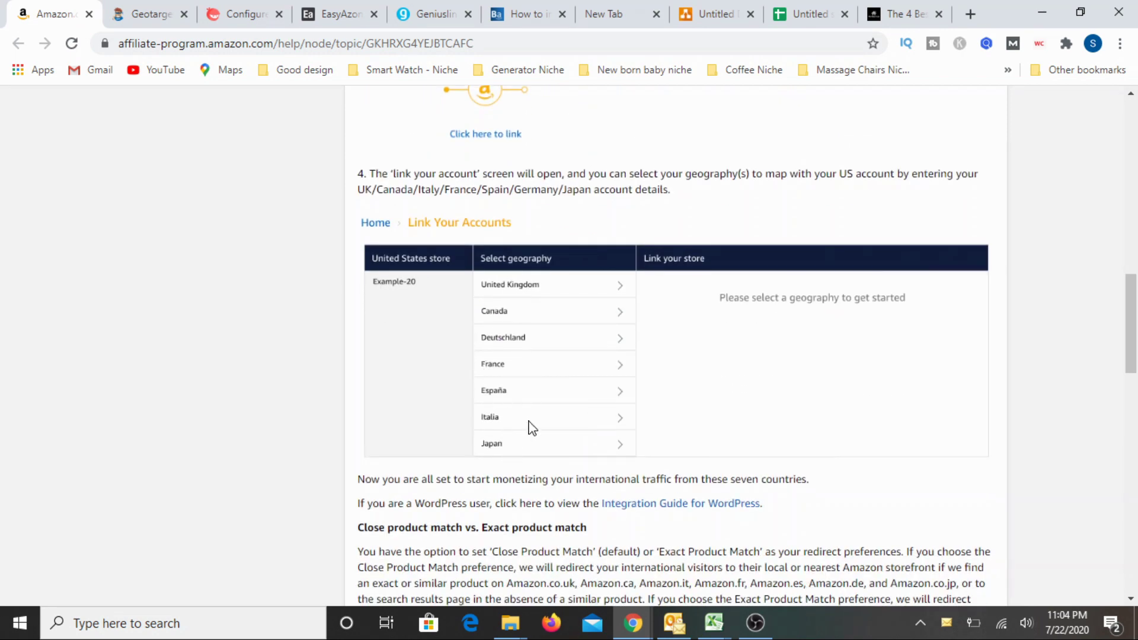
{"action": "scroll", "coordinate": [531, 423], "scroll_direction": "down", "scroll_amount": 4}
{"action": "scroll", "coordinate": [515, 373], "scroll_direction": "down", "scroll_amount": 4}
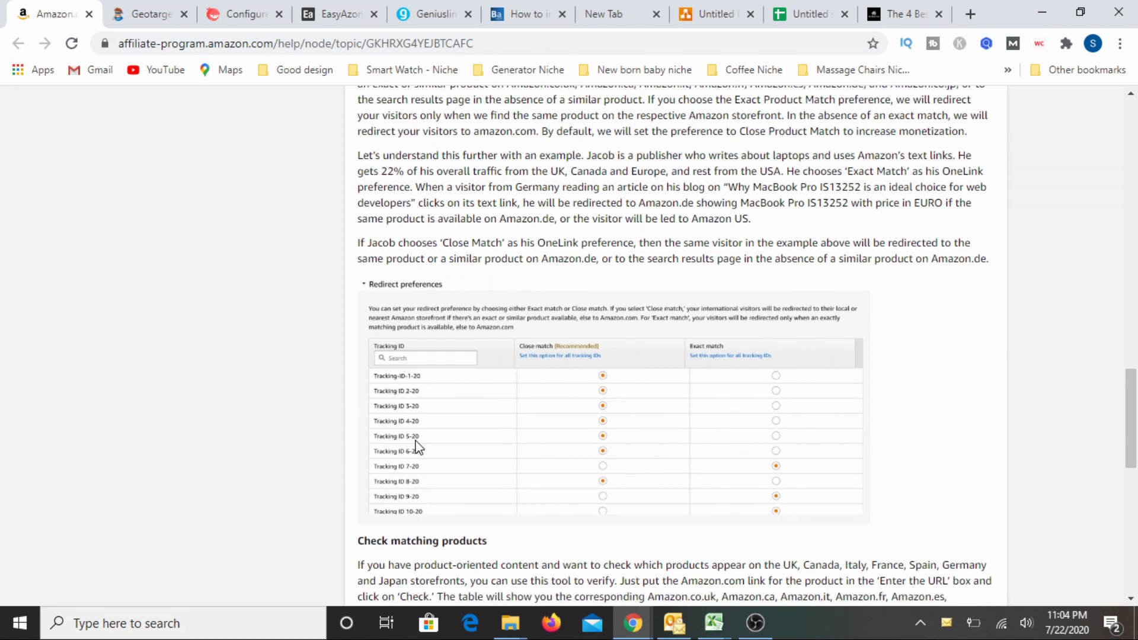
{"action": "scroll", "coordinate": [573, 414], "scroll_direction": "down", "scroll_amount": 3}
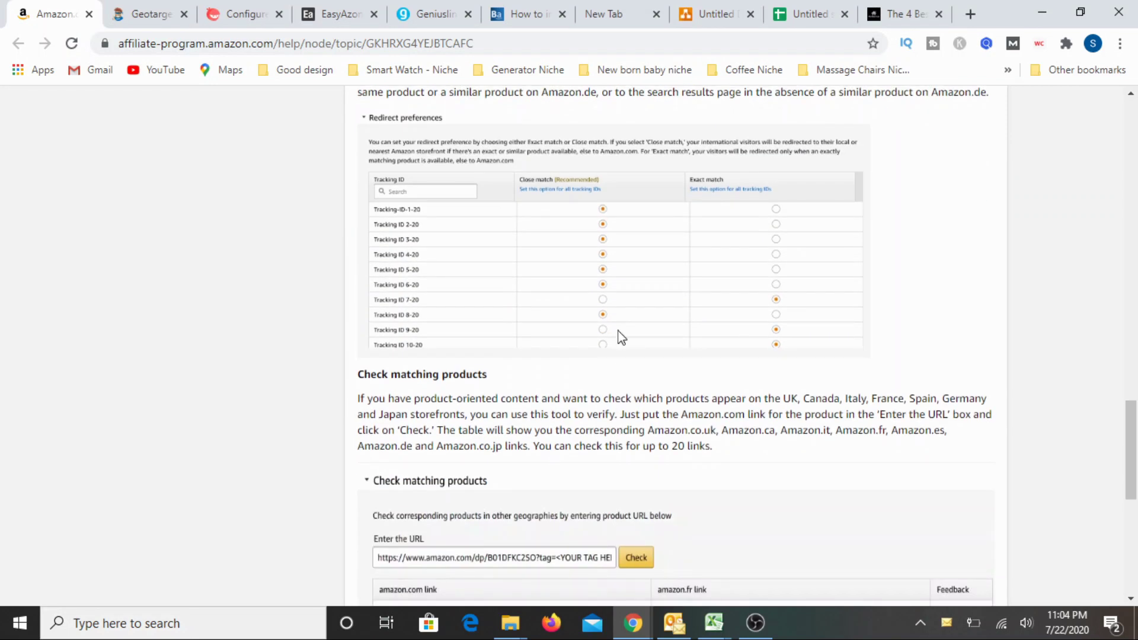
{"action": "scroll", "coordinate": [619, 336], "scroll_direction": "down", "scroll_amount": 4}
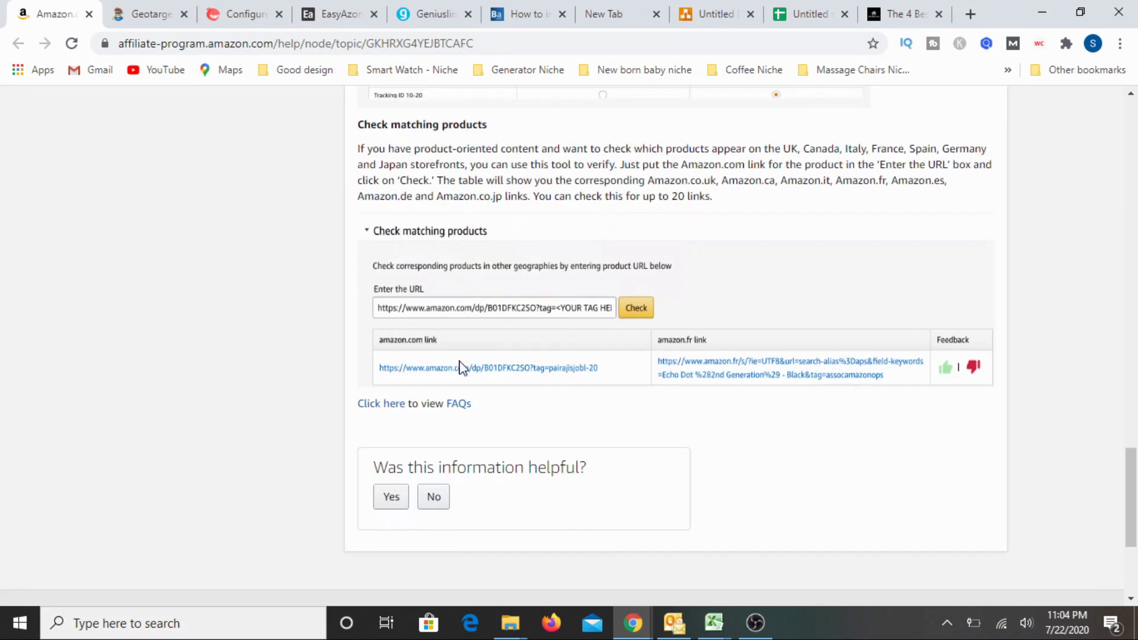
Step: Go back over the OneLink help page's match preferences, supported geographies and "Link your accounts" instructions
{"action": "scroll", "coordinate": [574, 402], "scroll_direction": "up", "scroll_amount": 4}
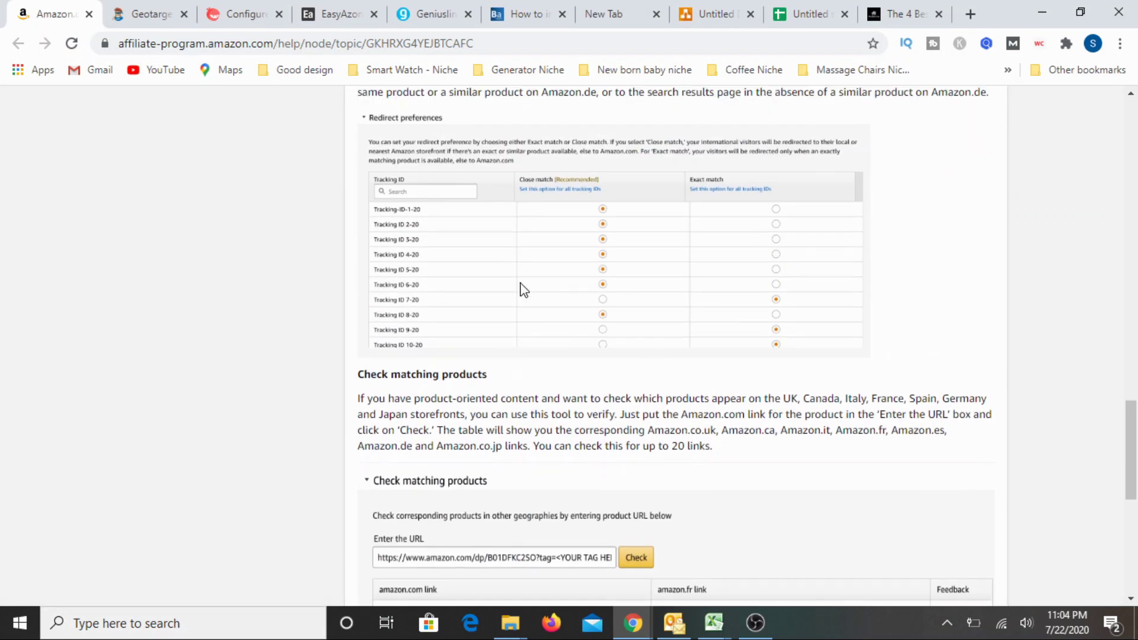
{"action": "scroll", "coordinate": [521, 287], "scroll_direction": "up", "scroll_amount": 10}
{"action": "scroll", "coordinate": [667, 424], "scroll_direction": "up", "scroll_amount": 1}
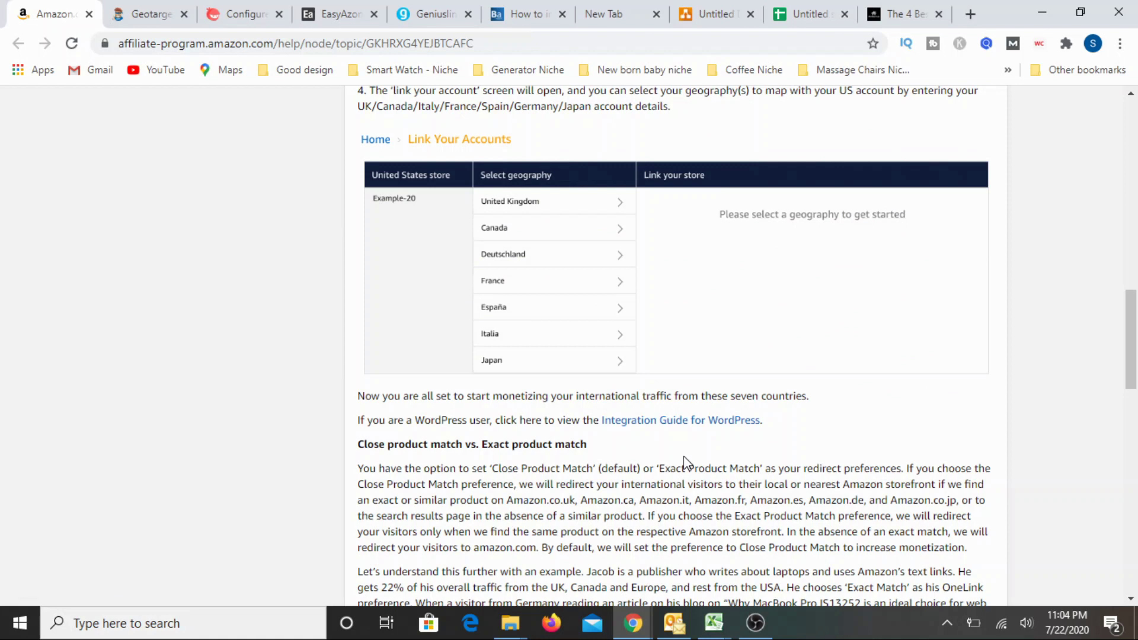
{"action": "scroll", "coordinate": [686, 463], "scroll_direction": "up", "scroll_amount": 1}
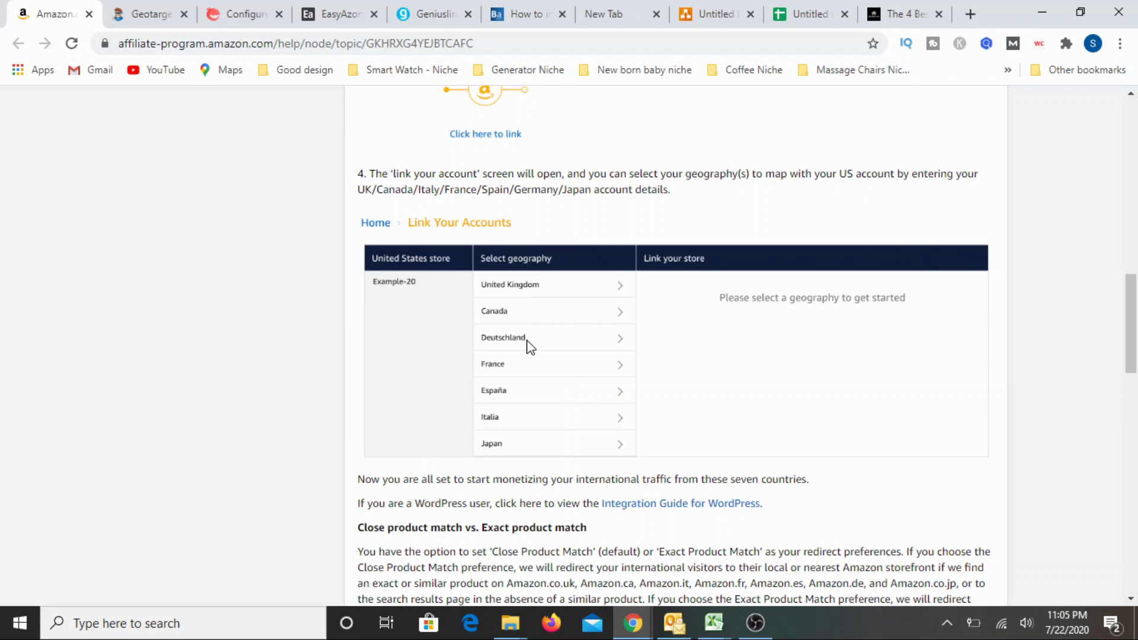
{"action": "scroll", "coordinate": [557, 388], "scroll_direction": "up", "scroll_amount": 1}
{"action": "scroll", "coordinate": [557, 389], "scroll_direction": "up", "scroll_amount": 1}
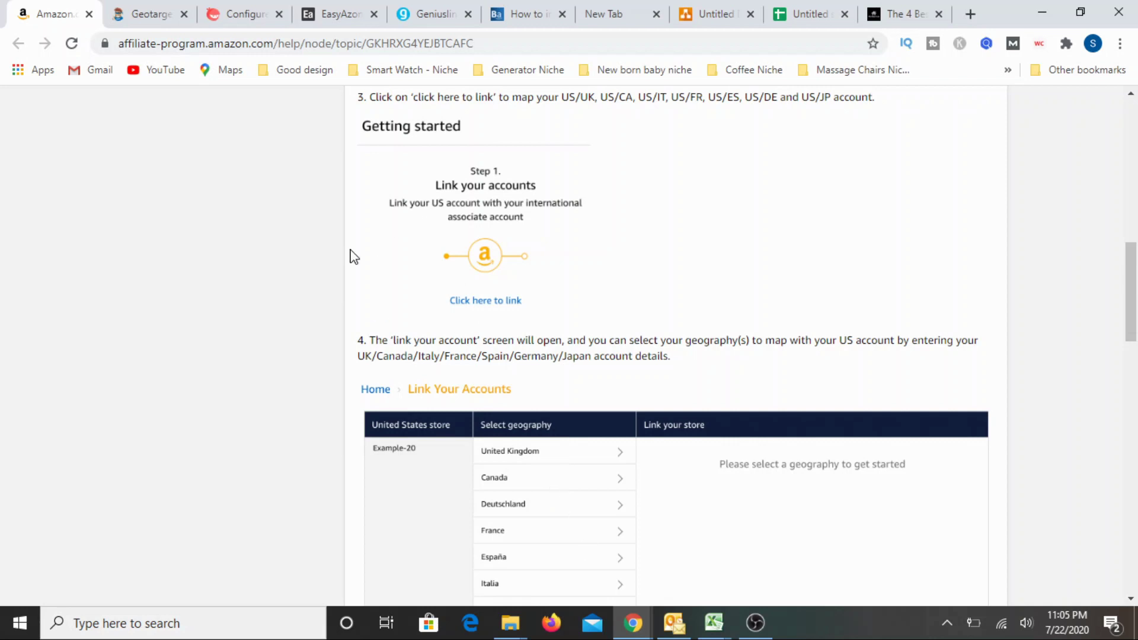
Step: Look over the other direct-mapping tools in the spreadsheet and examine AAWP's geotargeting page for its per-country tracking ID settings
{"action": "left_click", "coordinate": [811, 16]}
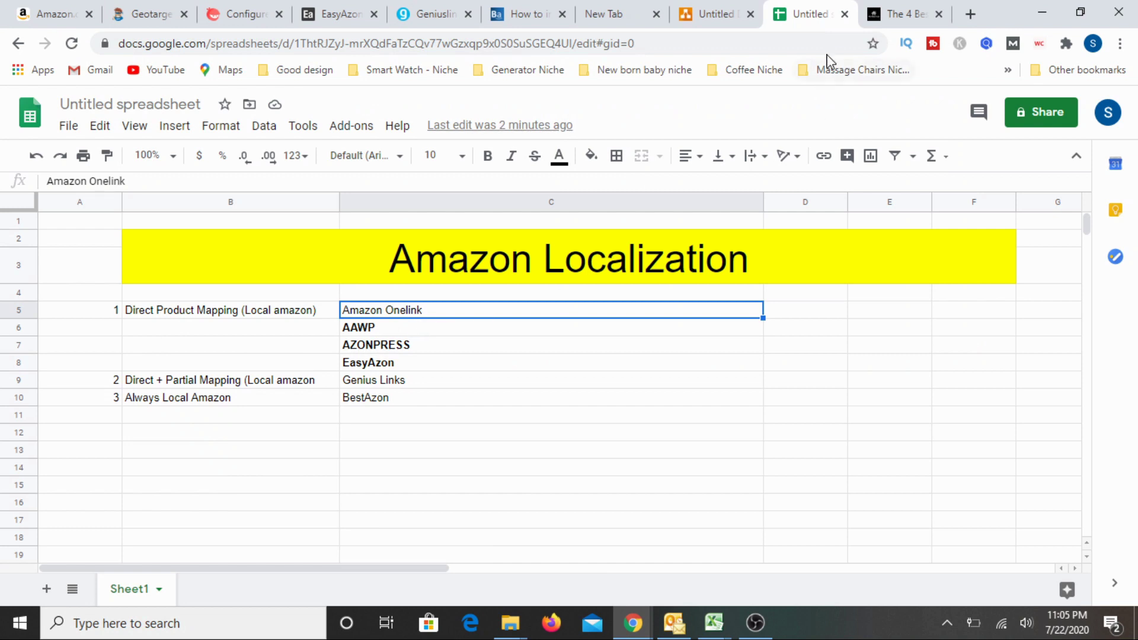
{"action": "left_click_drag", "start_coordinate": [459, 330], "coordinate": [439, 363]}
{"action": "left_click", "coordinate": [460, 420]}
{"action": "left_click", "coordinate": [167, 14]}
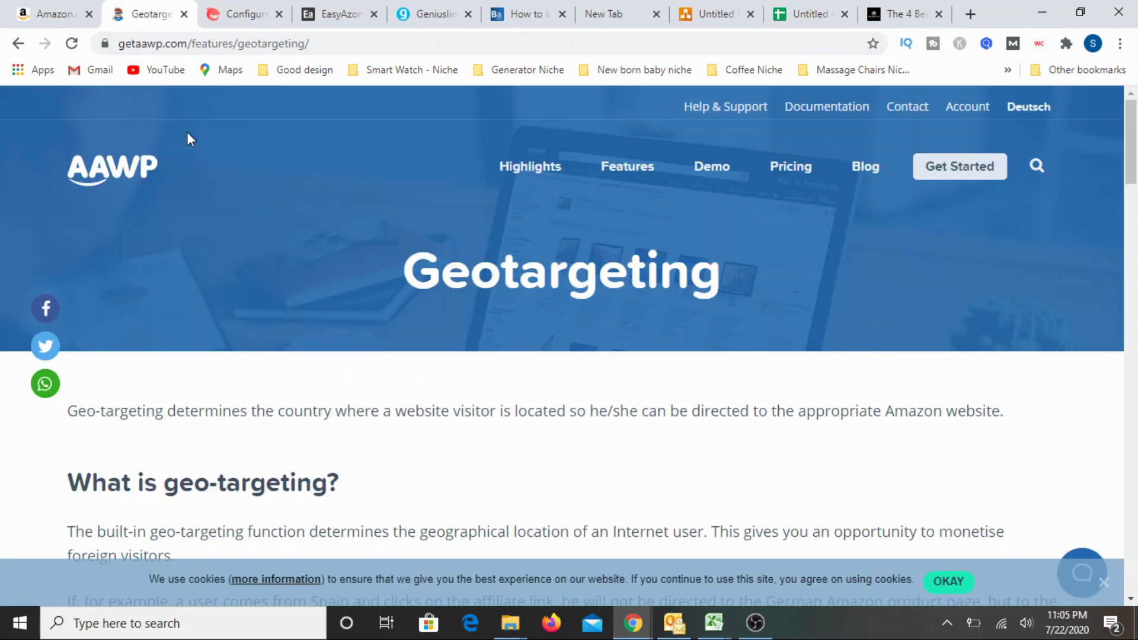
{"action": "scroll", "coordinate": [610, 307], "scroll_direction": "down", "scroll_amount": 20}
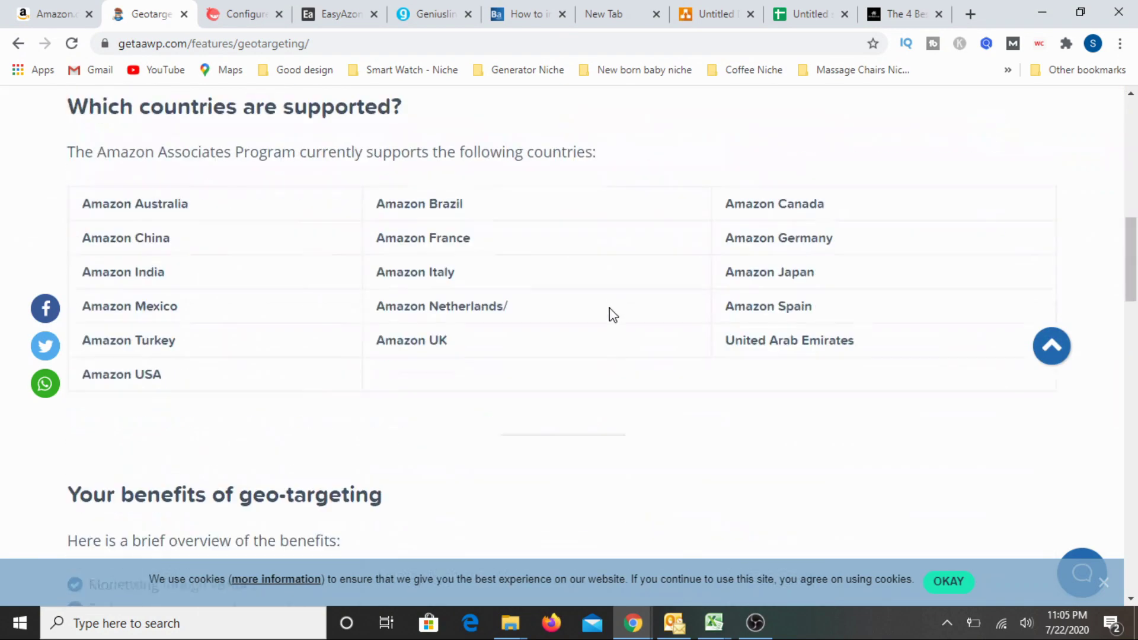
{"action": "scroll", "coordinate": [610, 307], "scroll_direction": "up", "scroll_amount": 3}
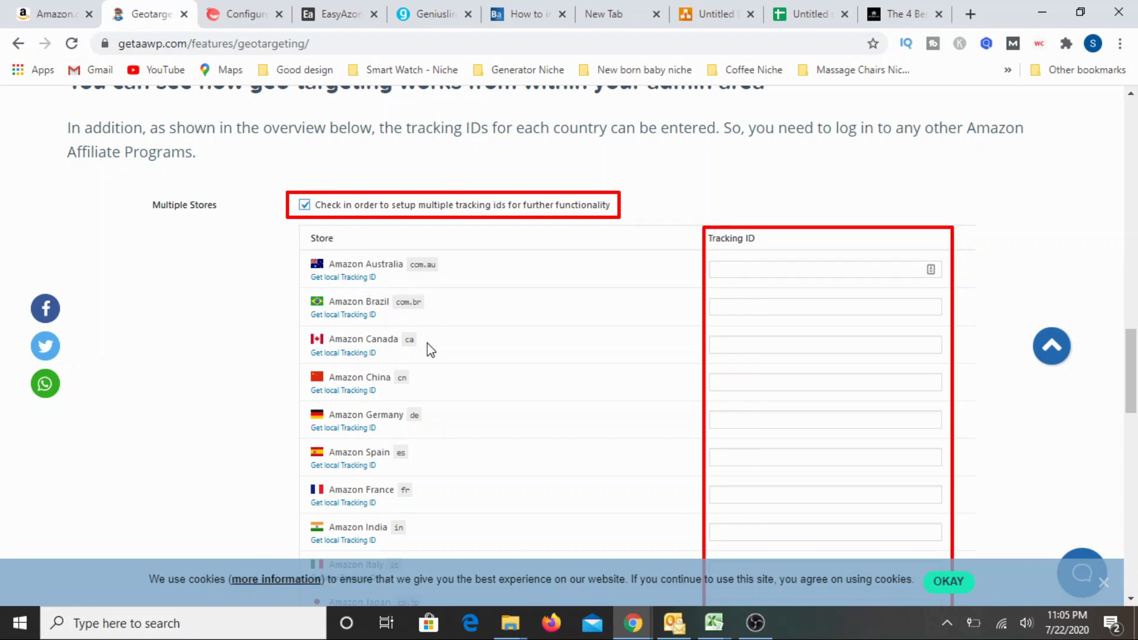
{"action": "scroll", "coordinate": [432, 351], "scroll_direction": "down", "scroll_amount": 3}
{"action": "scroll", "coordinate": [442, 379], "scroll_direction": "down", "scroll_amount": 3}
{"action": "scroll", "coordinate": [486, 385], "scroll_direction": "up", "scroll_amount": 5}
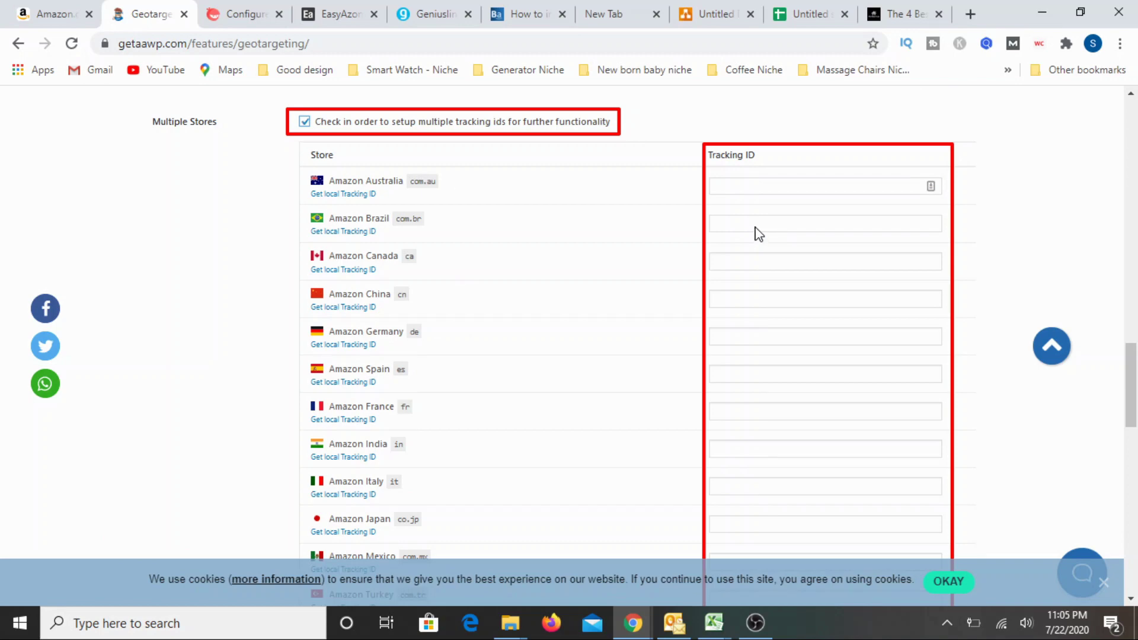
Step: Examine the store, tracking ID and target country table in the AzonPress custom geo-targeting documentation
{"action": "left_click", "coordinate": [218, 17]}
{"action": "scroll", "coordinate": [548, 308], "scroll_direction": "down", "scroll_amount": 2}
{"action": "scroll", "coordinate": [546, 312], "scroll_direction": "down", "scroll_amount": 12}
{"action": "scroll", "coordinate": [389, 300], "scroll_direction": "up", "scroll_amount": 3}
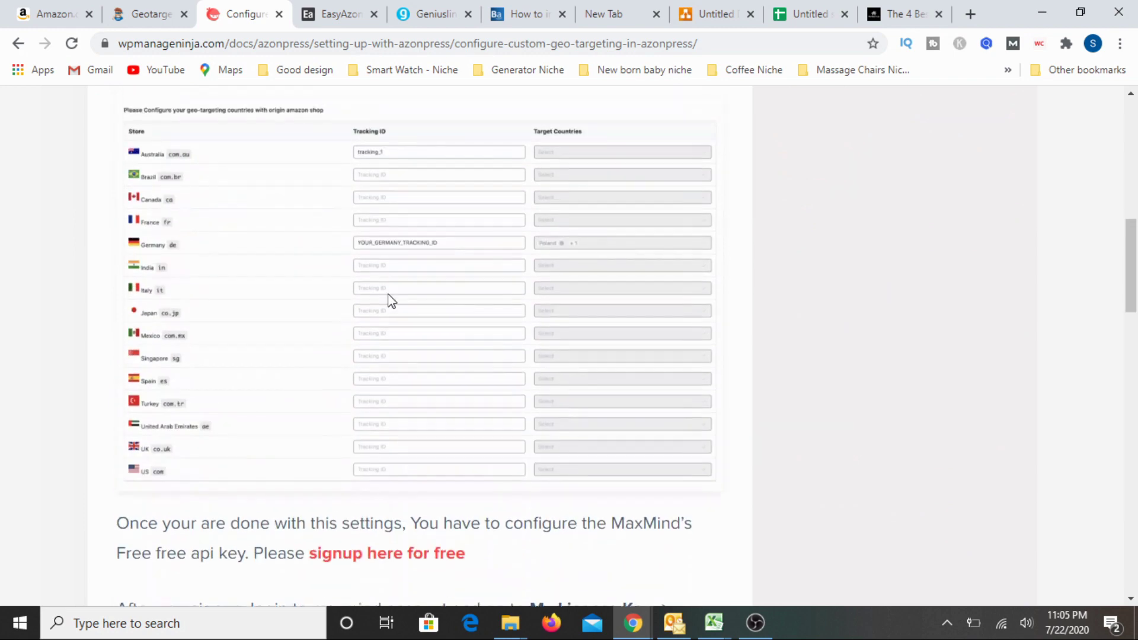
{"action": "scroll", "coordinate": [256, 290], "scroll_direction": "up", "scroll_amount": 4}
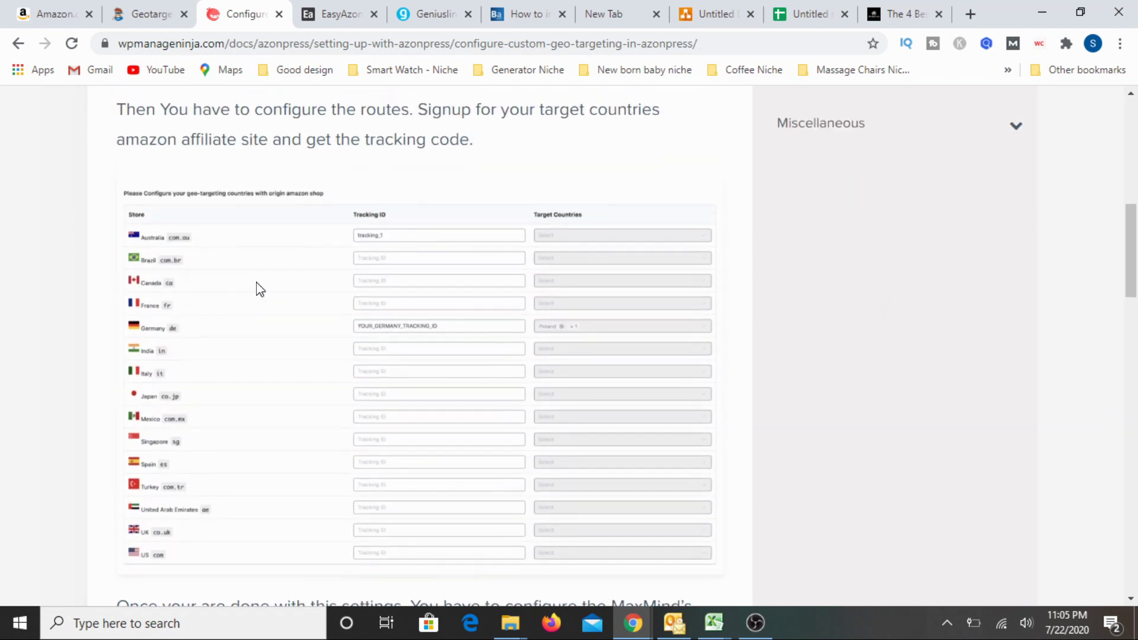
{"action": "scroll", "coordinate": [252, 425], "scroll_direction": "down", "scroll_amount": 3}
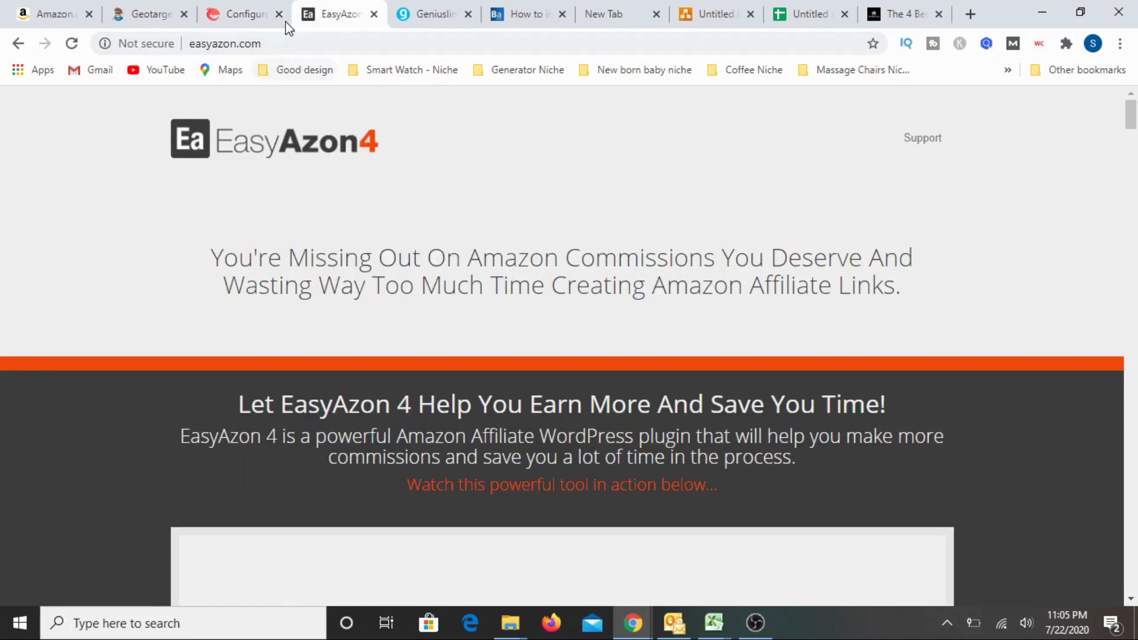
{"action": "left_click", "coordinate": [246, 14]}
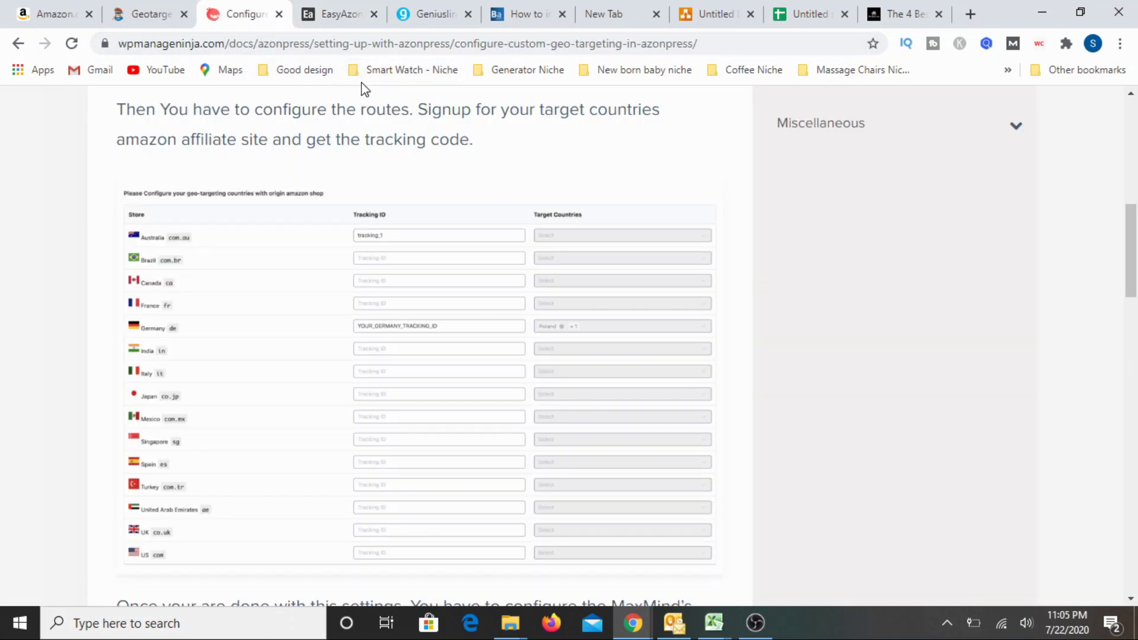
Step: Find "Step 7: Enter your details" in the BestAzon WordPress installation guide and enlarge its plugin settings screenshot
{"action": "left_click", "coordinate": [521, 17]}
{"action": "scroll", "coordinate": [526, 296], "scroll_direction": "down", "scroll_amount": 15}
{"action": "scroll", "coordinate": [523, 309], "scroll_direction": "down", "scroll_amount": 15}
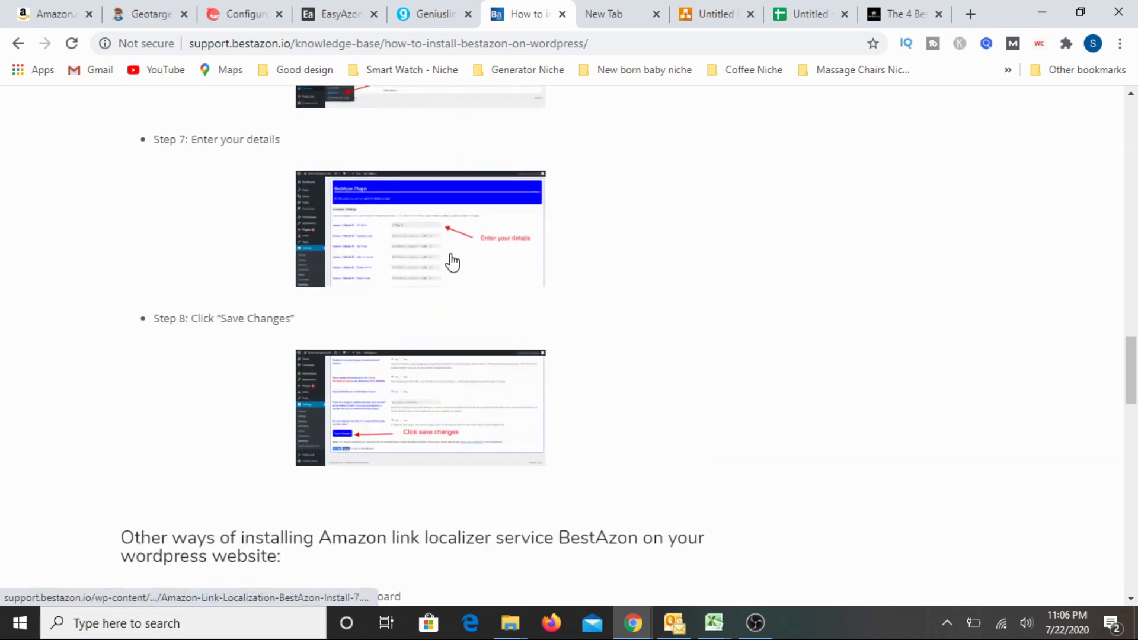
{"action": "left_click", "coordinate": [451, 261]}
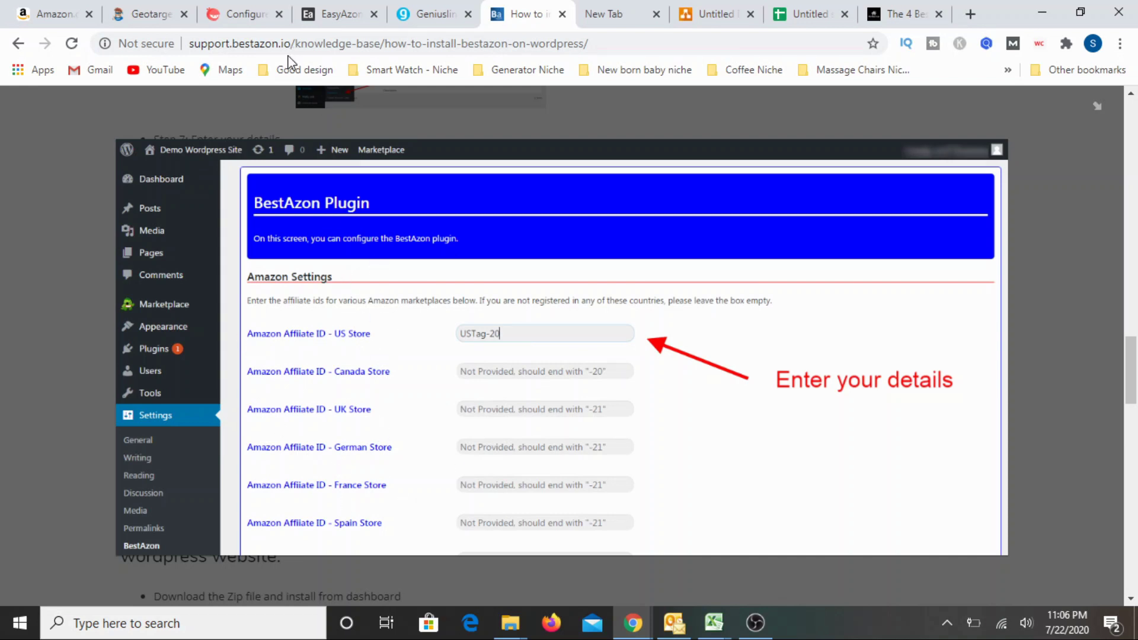
Step: Compare Geniuslink's features page with the per-country affiliate ID fields in the BestAzon plugin screenshot
{"action": "left_click", "coordinate": [423, 21]}
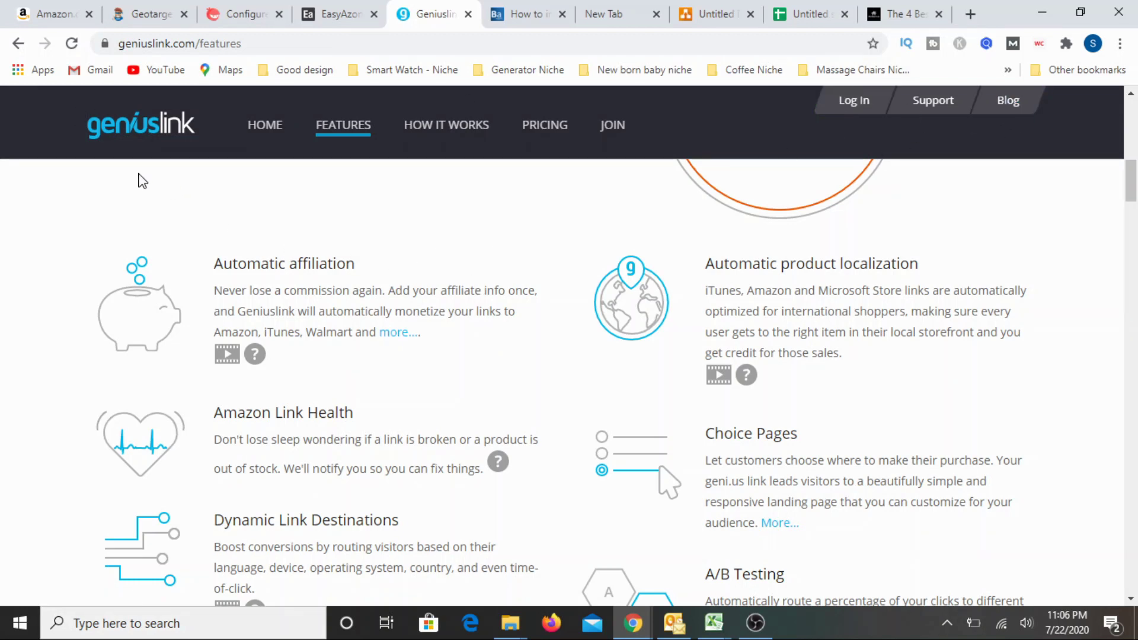
{"action": "left_click", "coordinate": [516, 18]}
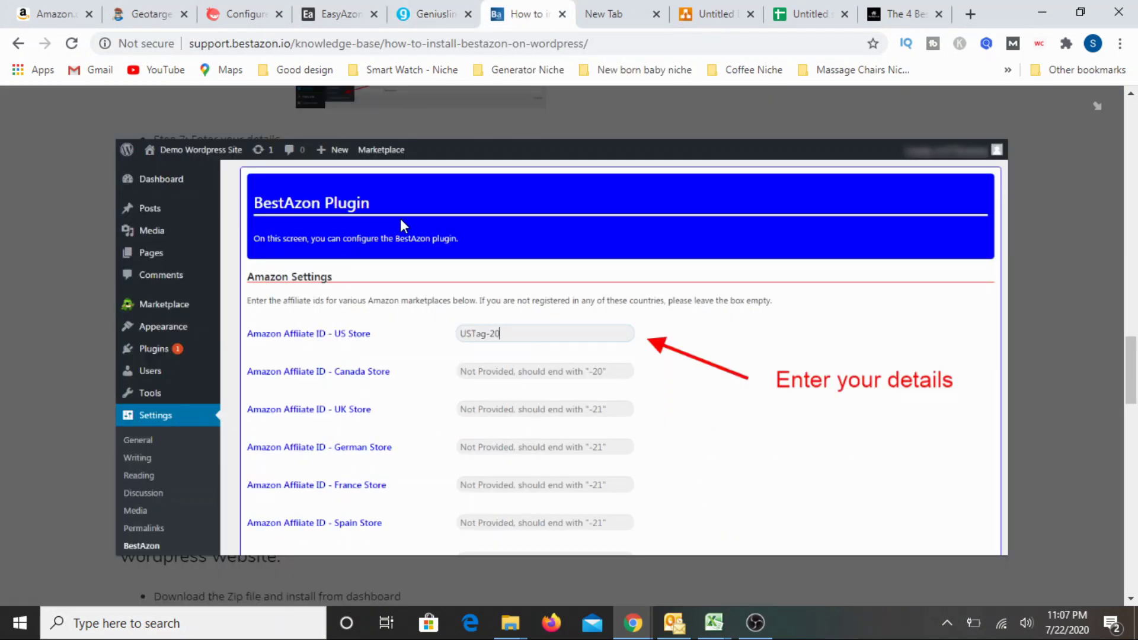
{"action": "left_click", "coordinate": [432, 15]}
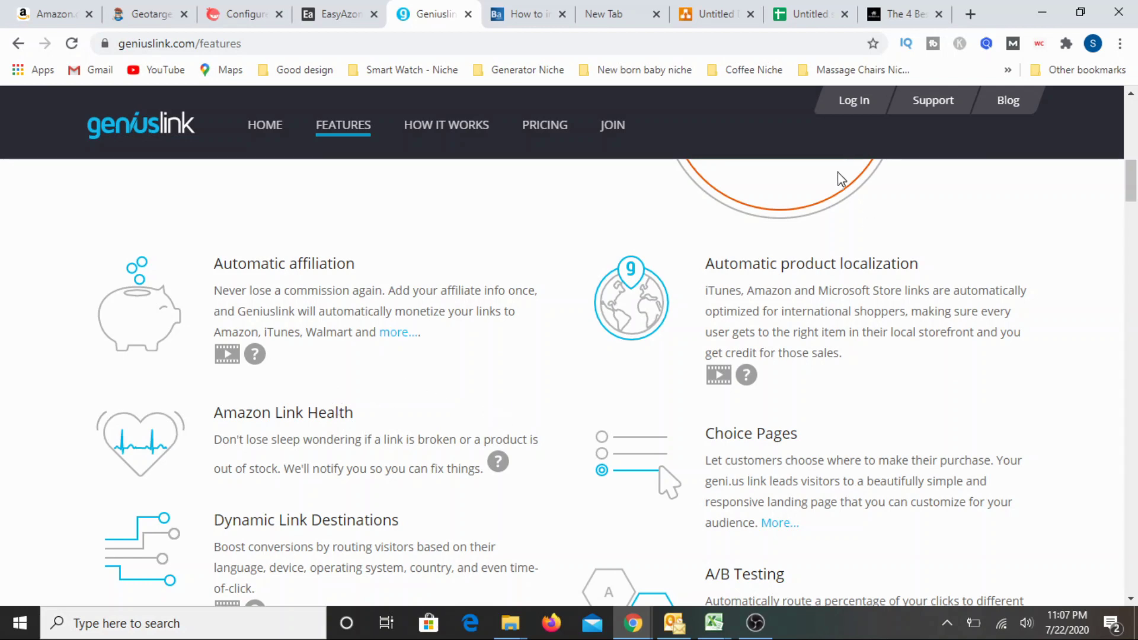
Step: Return to the Amazon Localization spreadsheet and review the list of tools from Amazon Onelink to BestAzon
{"action": "left_click", "coordinate": [798, 15]}
{"action": "left_click", "coordinate": [432, 485]}
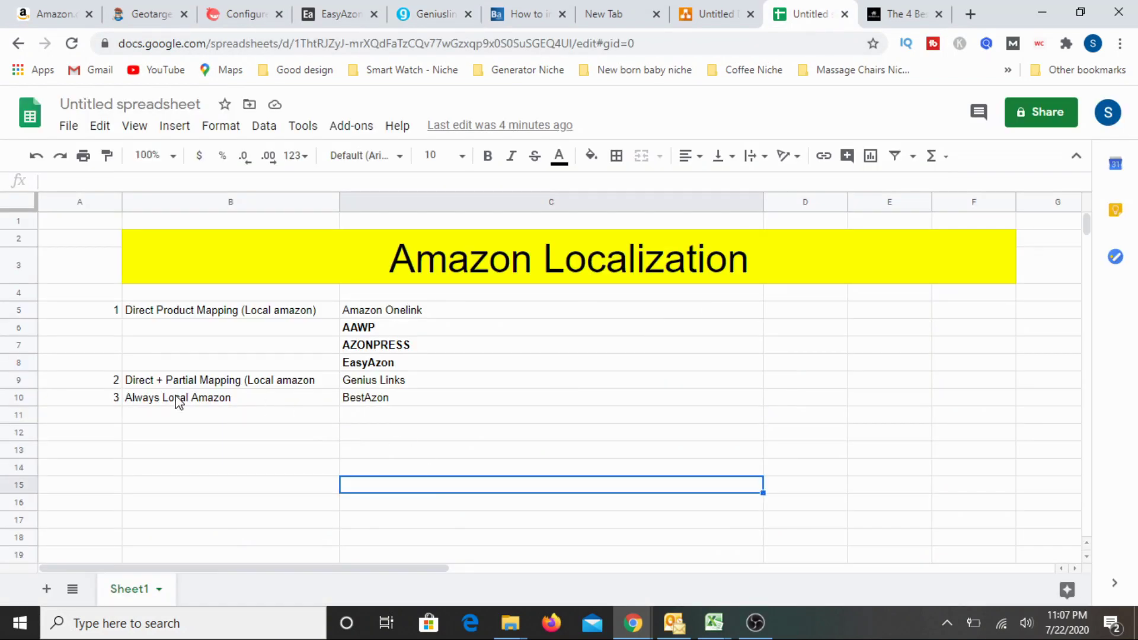
{"action": "left_click_drag", "start_coordinate": [409, 310], "coordinate": [389, 401]}
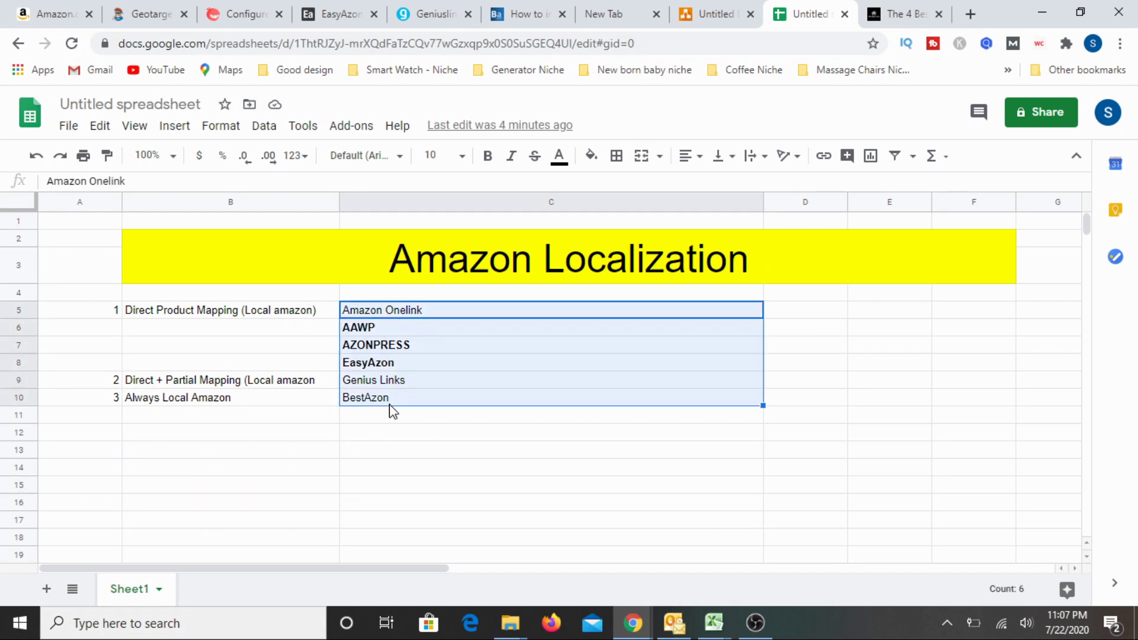
{"action": "left_click", "coordinate": [385, 468]}
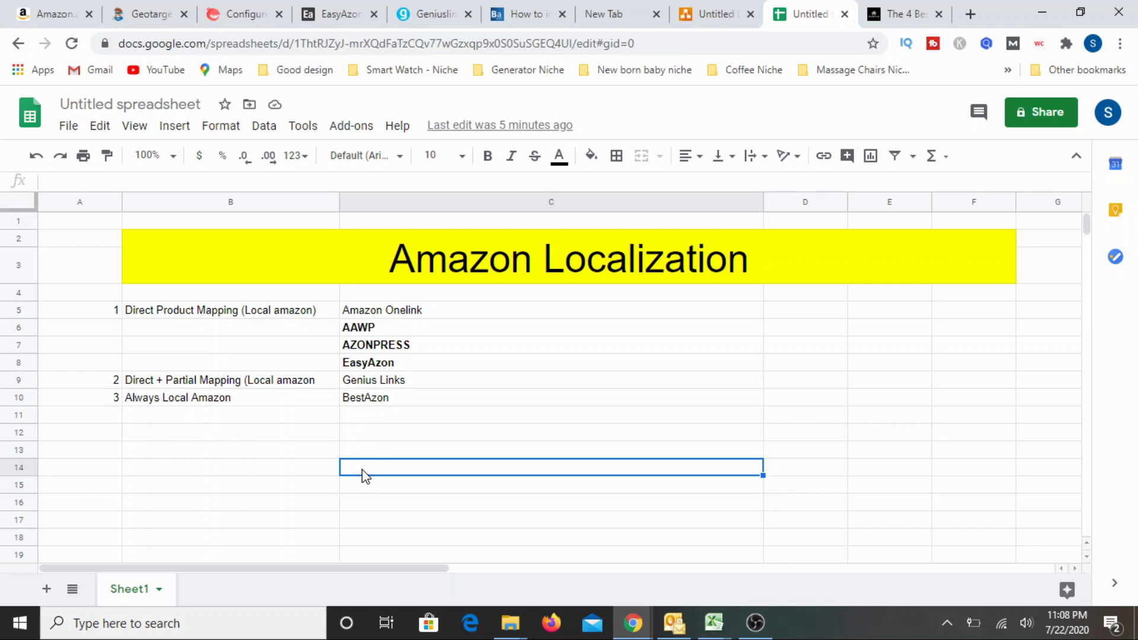
{"action": "left_click", "coordinate": [492, 417]}
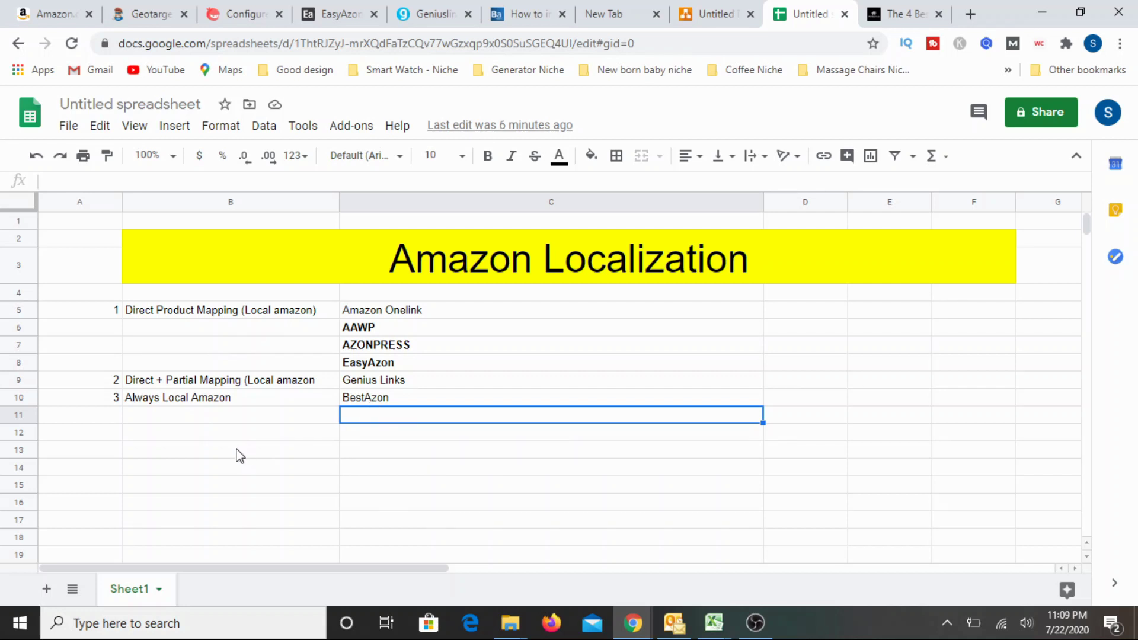
{"action": "left_click", "coordinate": [318, 486]}
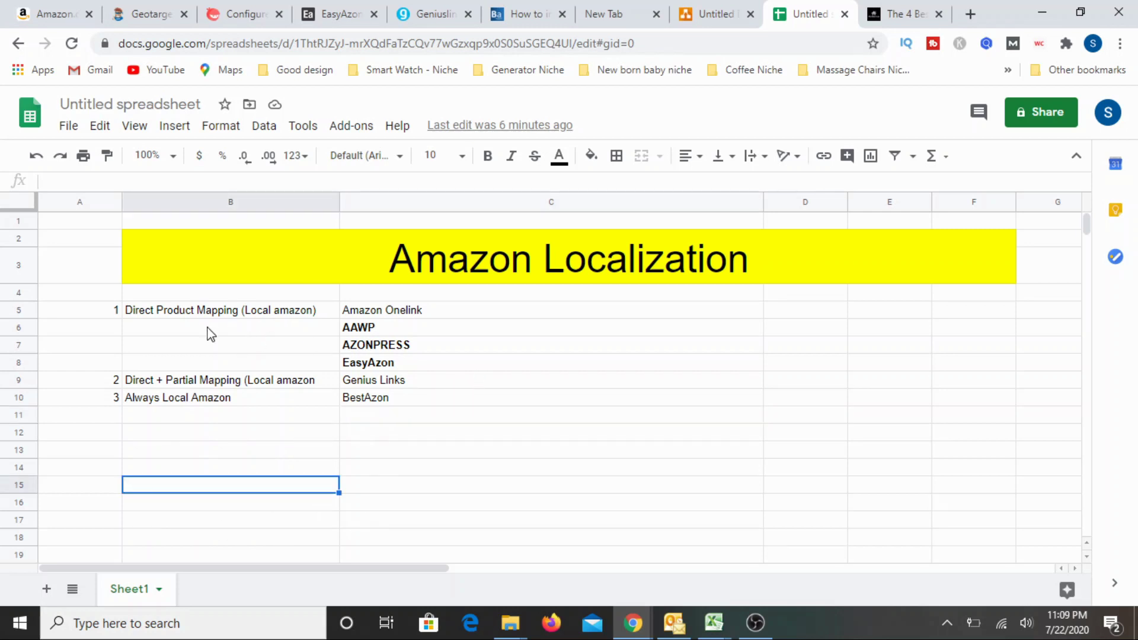
Step: Go over the Genius Links entry, the whole tool column and the Direct Product Mapping method in the spreadsheet
{"action": "left_click", "coordinate": [484, 384]}
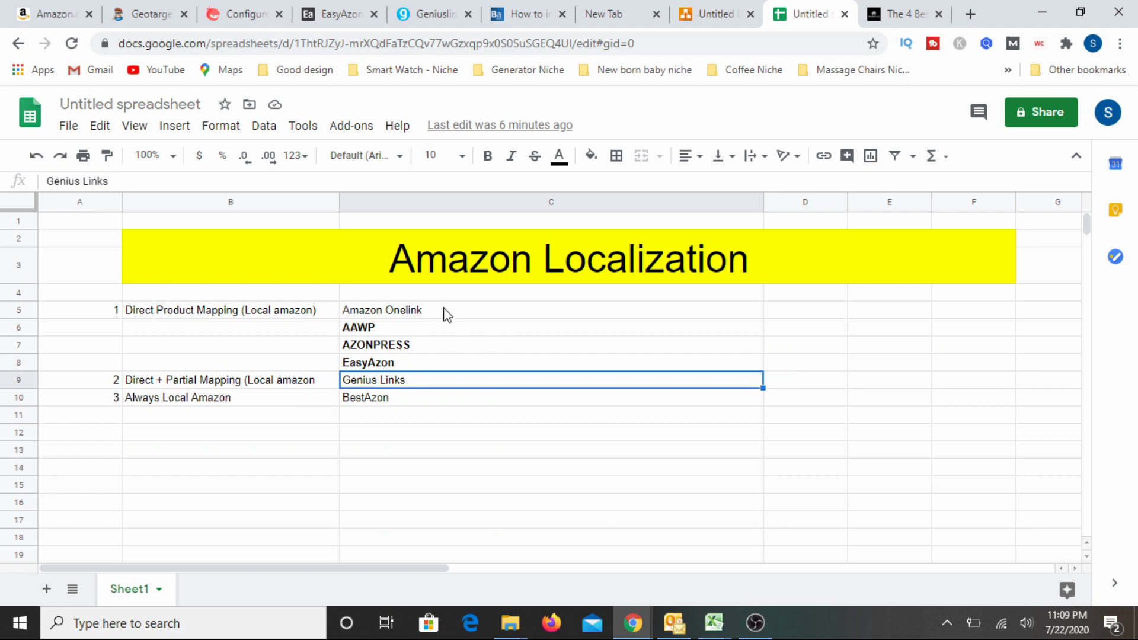
{"action": "left_click_drag", "start_coordinate": [444, 313], "coordinate": [439, 401]}
{"action": "left_click", "coordinate": [437, 453]}
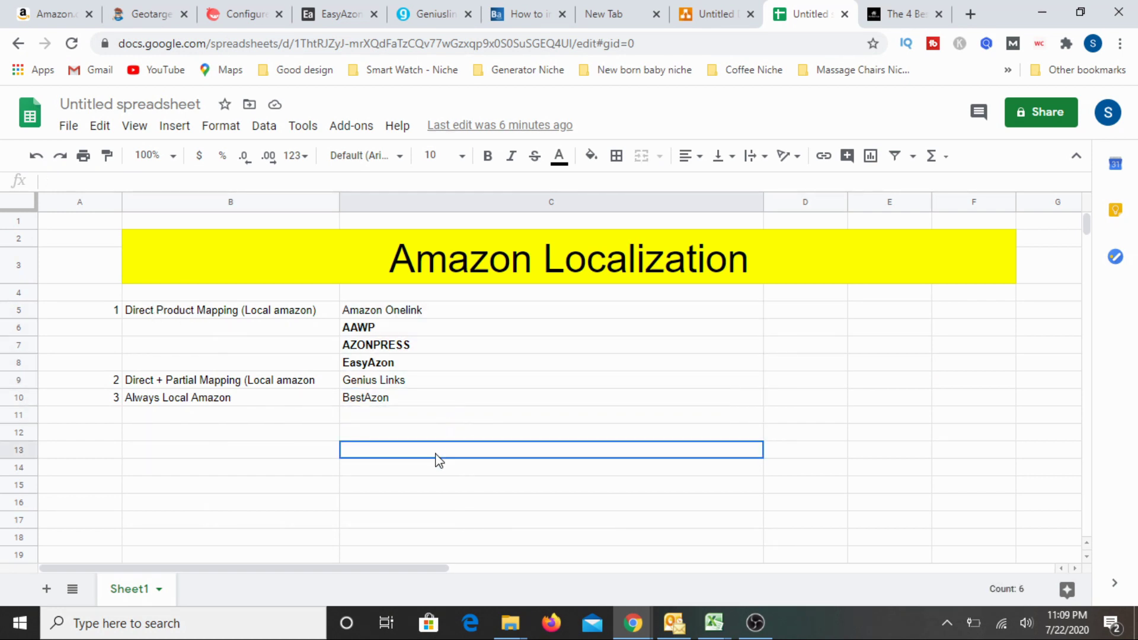
{"action": "left_click", "coordinate": [269, 316]}
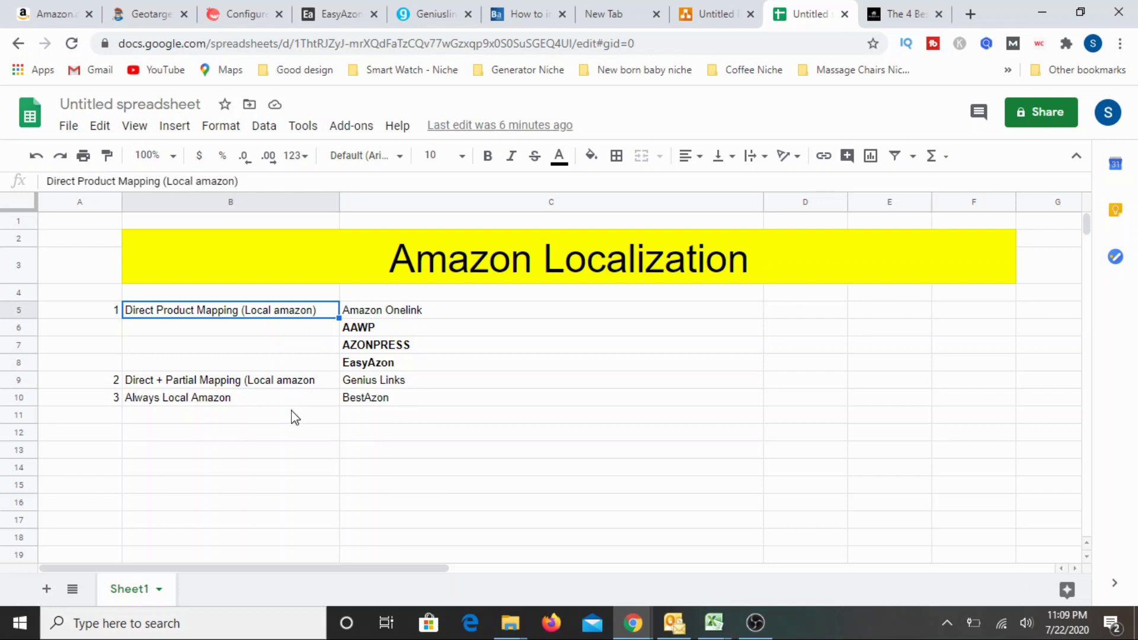
{"action": "left_click", "coordinate": [263, 436]}
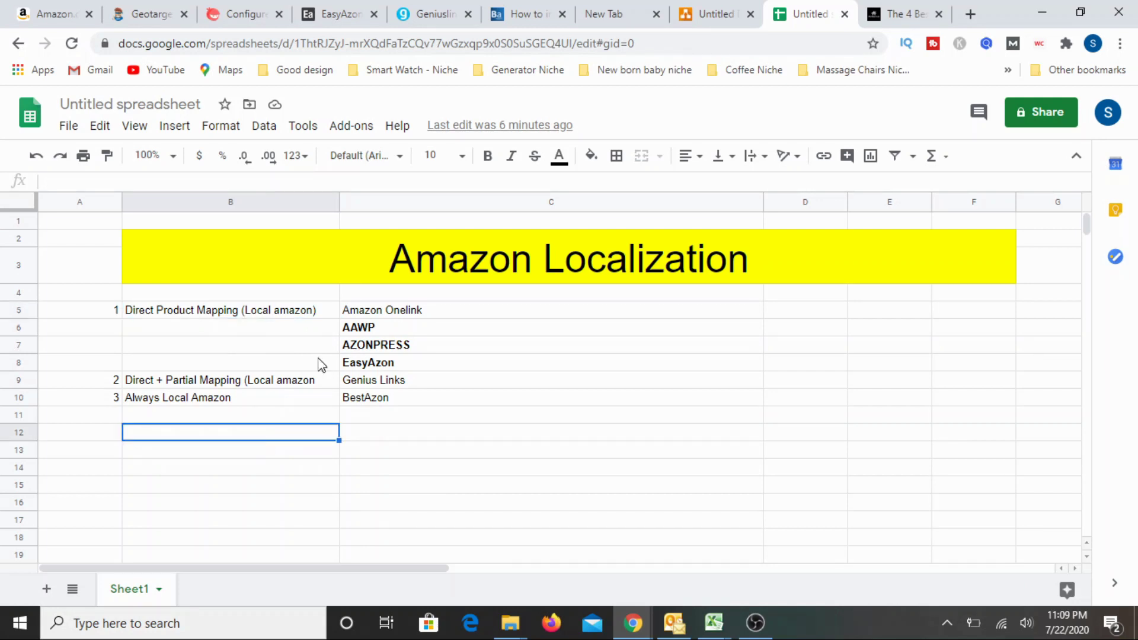
Step: Find the Sole E95S section in The Home Gym's article on ellipticals for tall people and open its Amazon affiliate link
{"action": "left_click", "coordinate": [884, 16]}
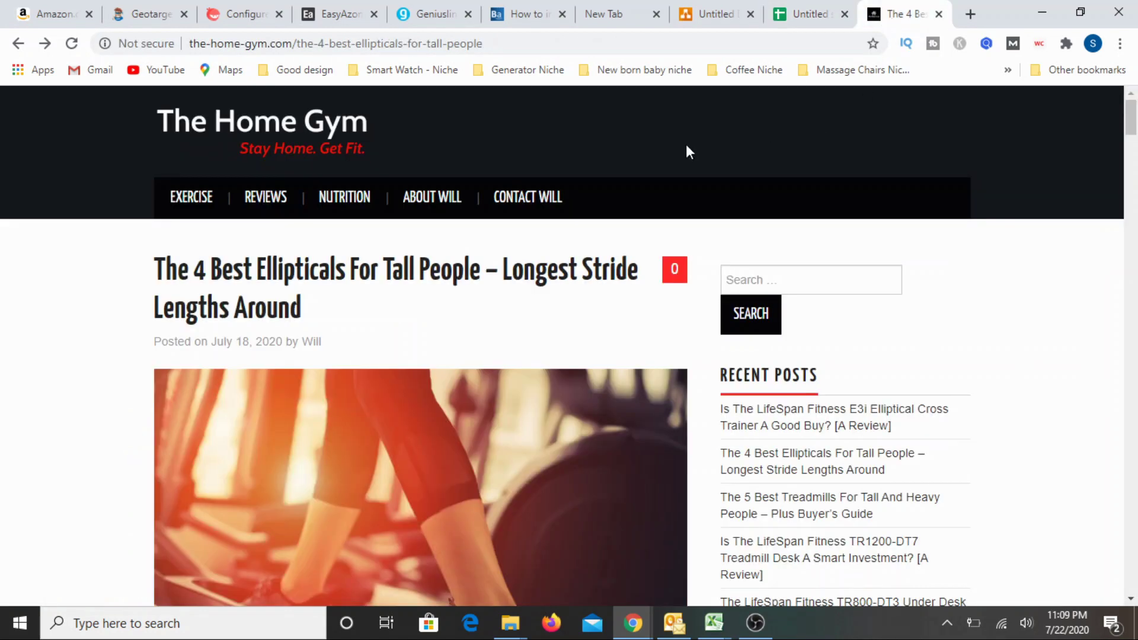
{"action": "scroll", "coordinate": [575, 390], "scroll_direction": "down", "scroll_amount": 3}
{"action": "scroll", "coordinate": [574, 390], "scroll_direction": "up", "scroll_amount": 3}
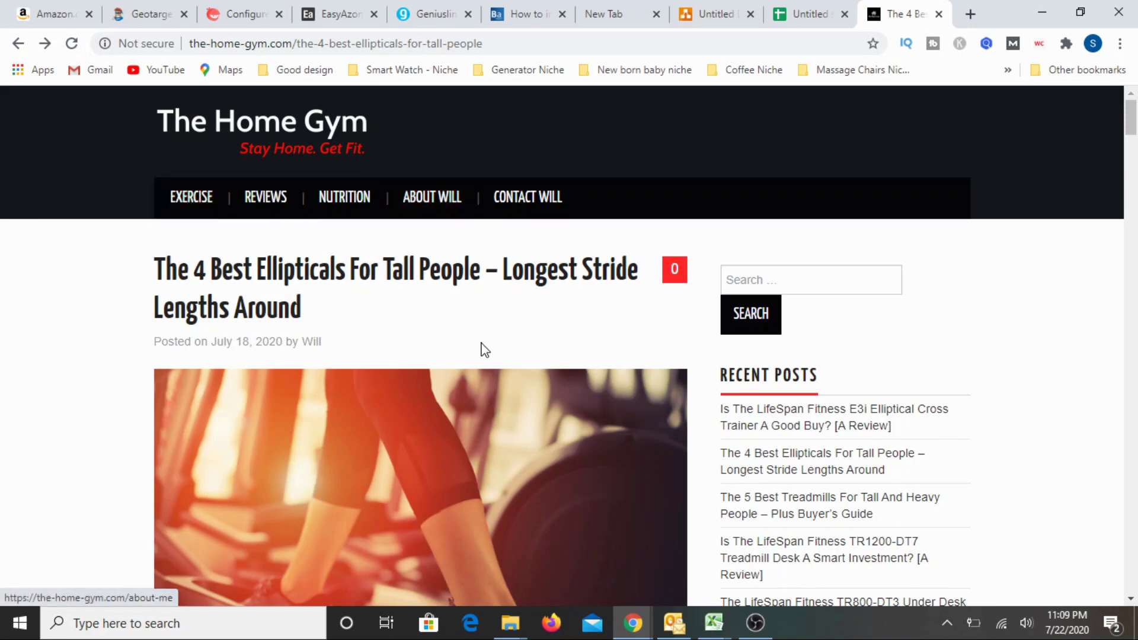
{"action": "scroll", "coordinate": [482, 348], "scroll_direction": "down", "scroll_amount": 10}
{"action": "scroll", "coordinate": [541, 360], "scroll_direction": "down", "scroll_amount": 20}
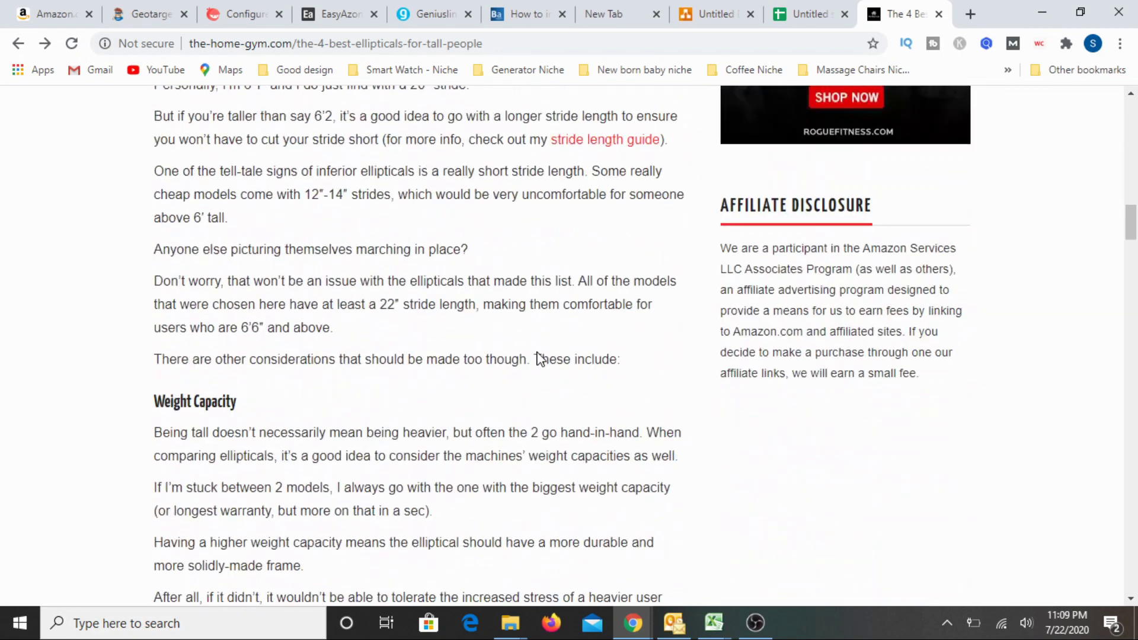
{"action": "scroll", "coordinate": [540, 356], "scroll_direction": "down", "scroll_amount": 8}
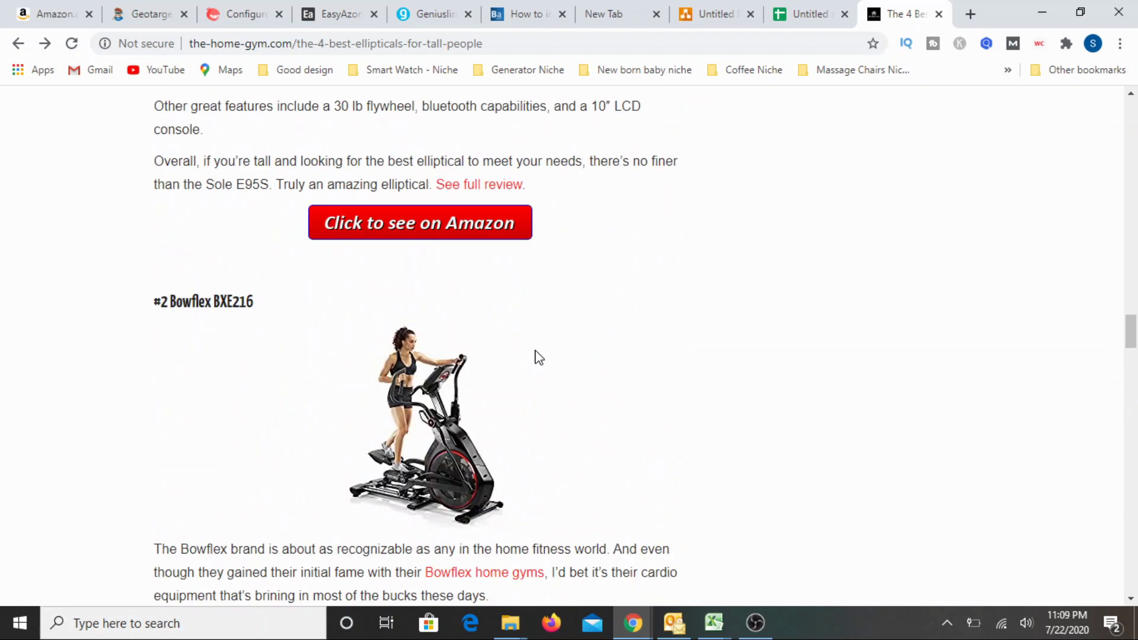
{"action": "scroll", "coordinate": [463, 408], "scroll_direction": "up", "scroll_amount": 3}
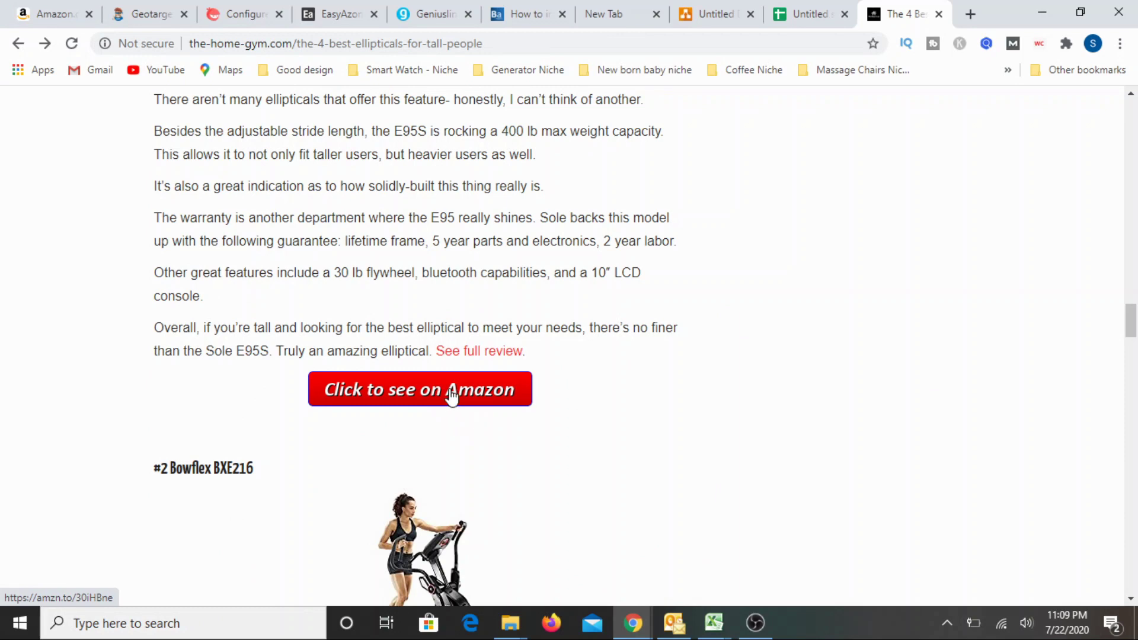
{"action": "left_click", "coordinate": [448, 396]}
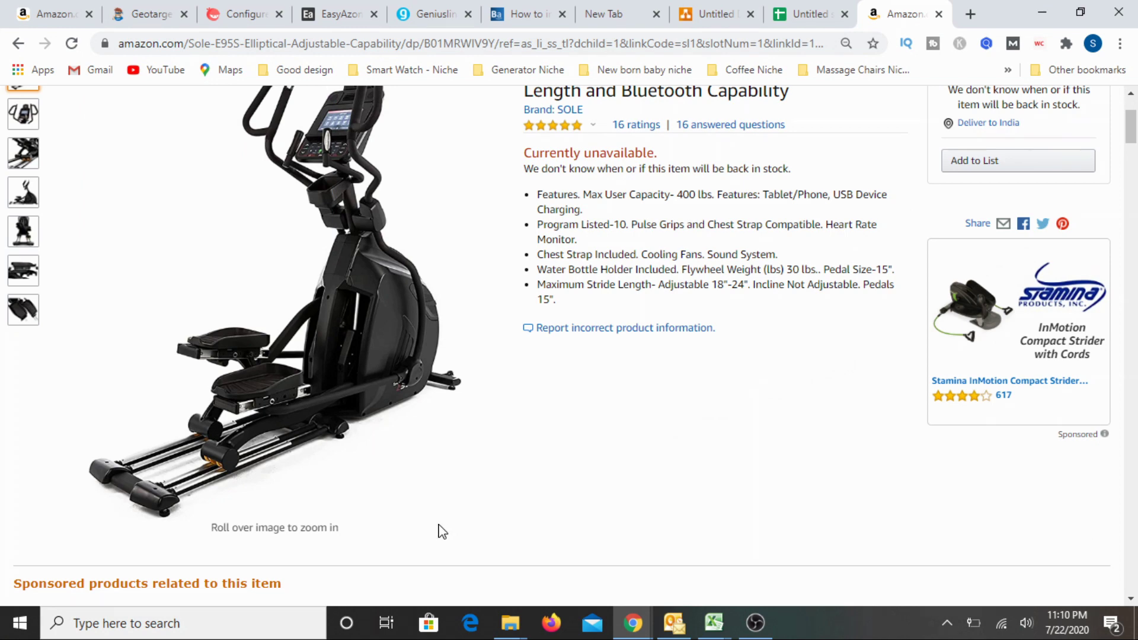
Step: Revisit the Direct Product Mapping method in the spreadsheet and examine the SOLE E95S Amazon listing as its example
{"action": "left_click", "coordinate": [796, 18]}
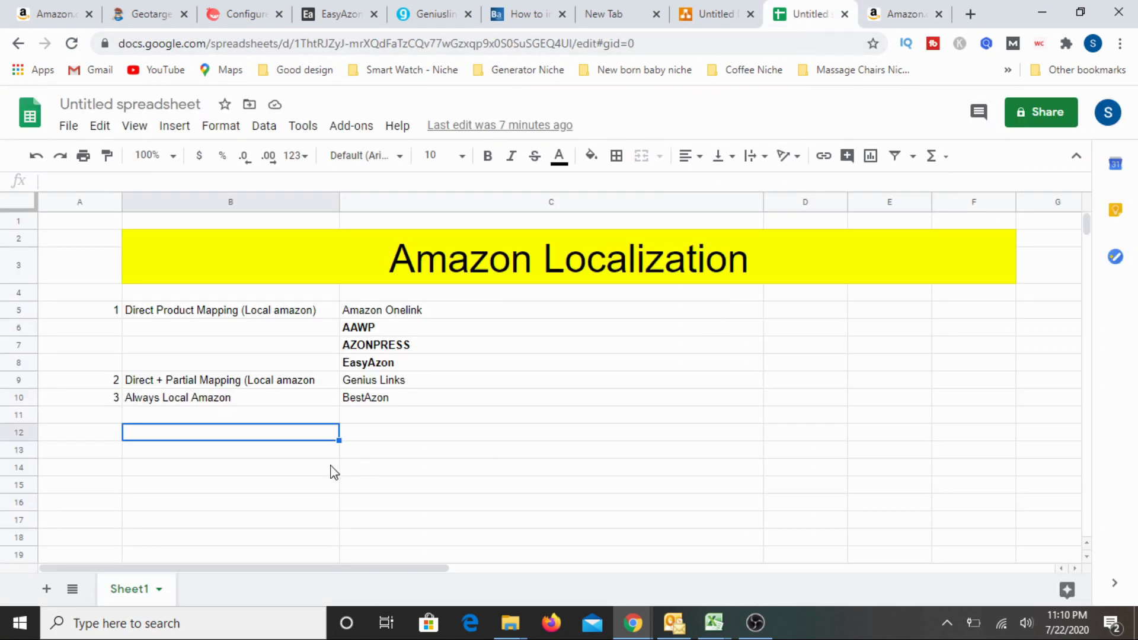
{"action": "left_click", "coordinate": [165, 316]}
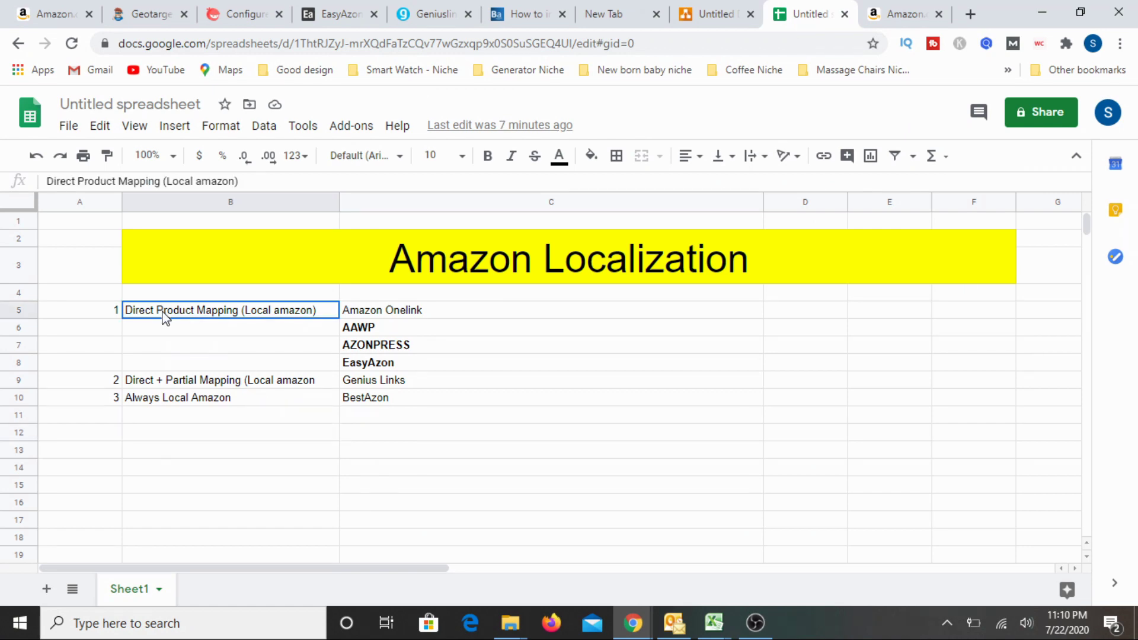
{"action": "left_click", "coordinate": [892, 15]}
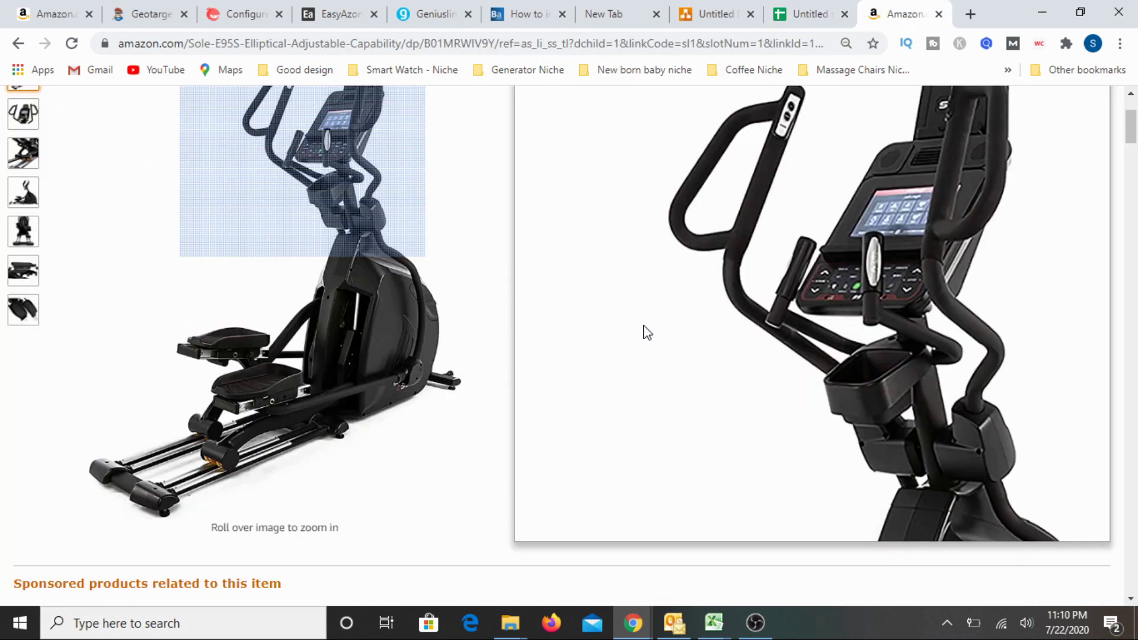
{"action": "scroll", "coordinate": [460, 492], "scroll_direction": "up", "scroll_amount": 2}
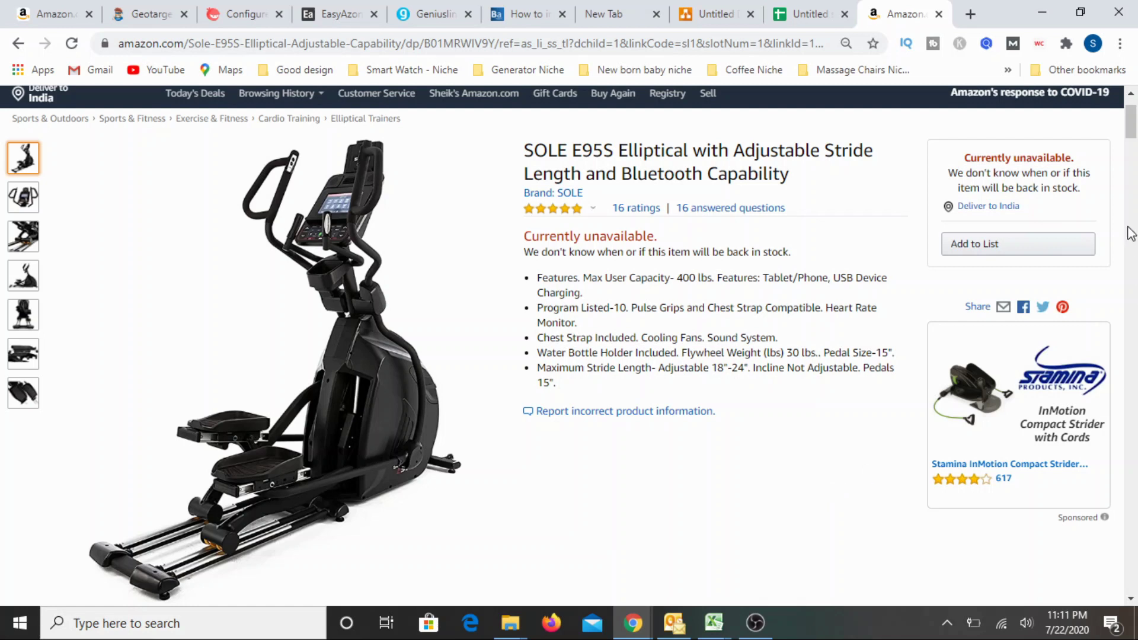
{"action": "left_click_drag", "start_coordinate": [1132, 128], "coordinate": [1132, 135]}
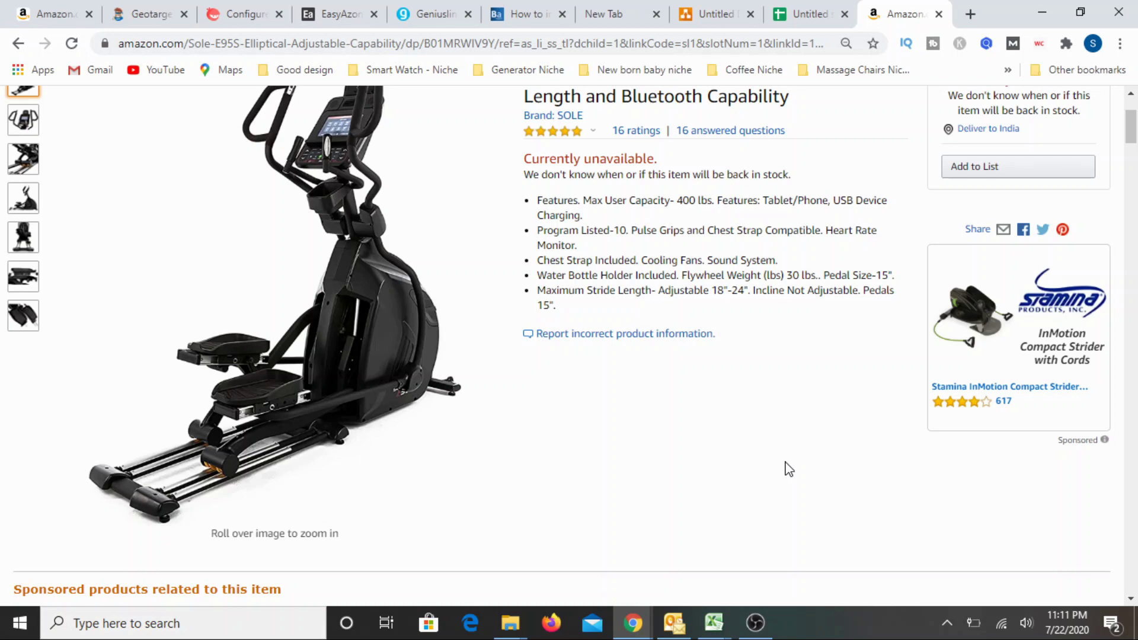
Step: Review Amazon Onelink, BestAzon and the AAWP to EasyAzon group in the spreadsheet, and go back to the SOLE E95S listing
{"action": "left_click", "coordinate": [814, 13]}
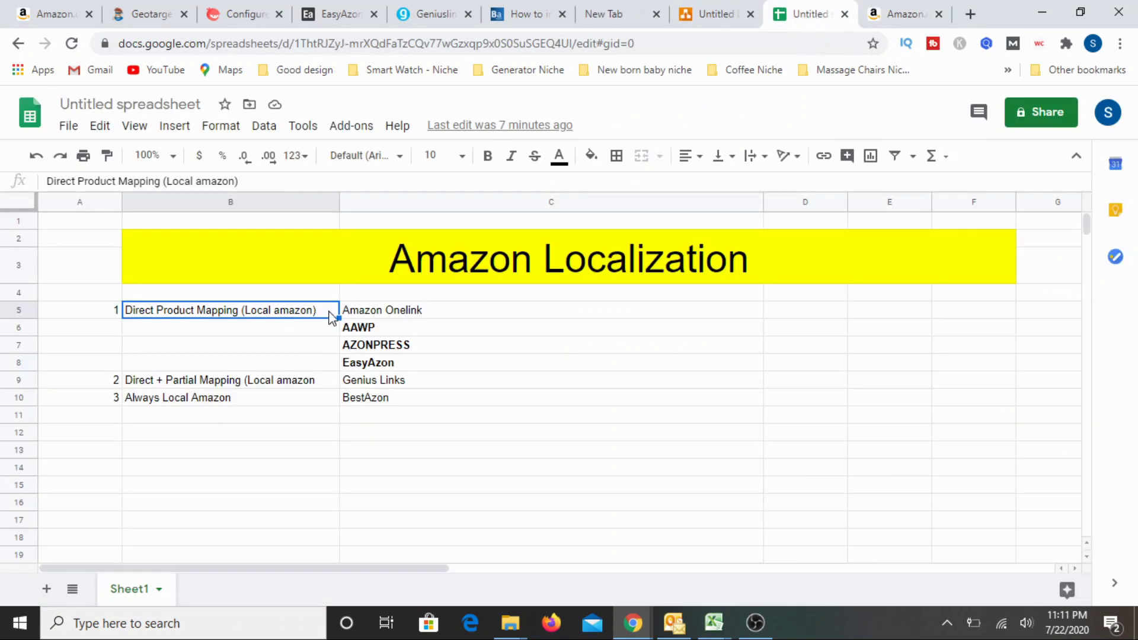
{"action": "left_click", "coordinate": [451, 423]}
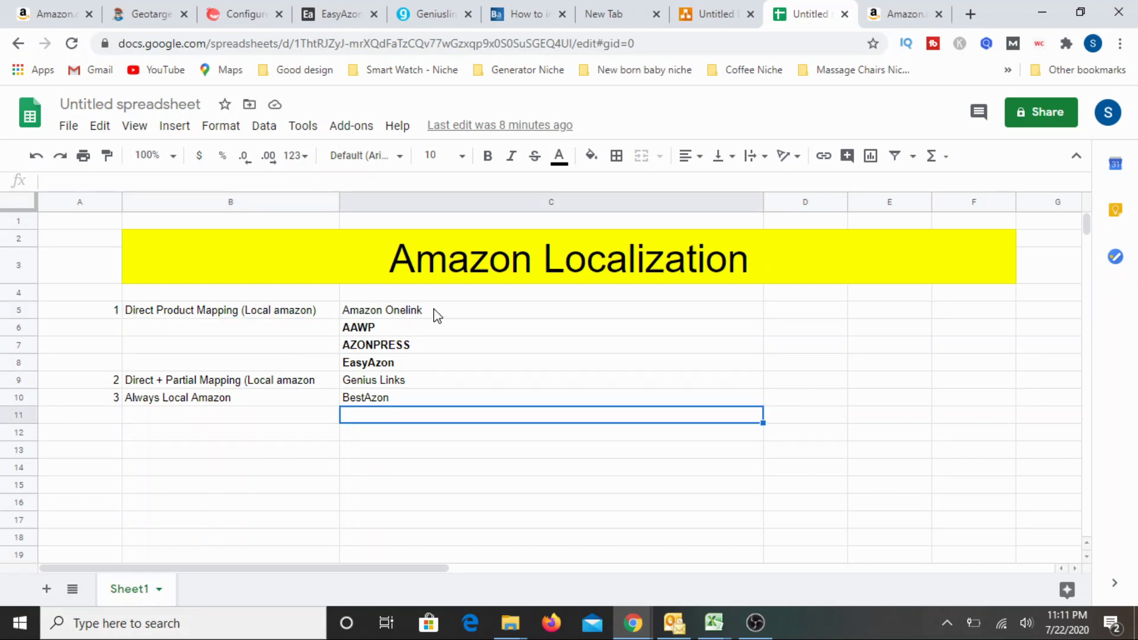
{"action": "left_click", "coordinate": [437, 313]}
{"action": "left_click", "coordinate": [470, 399]}
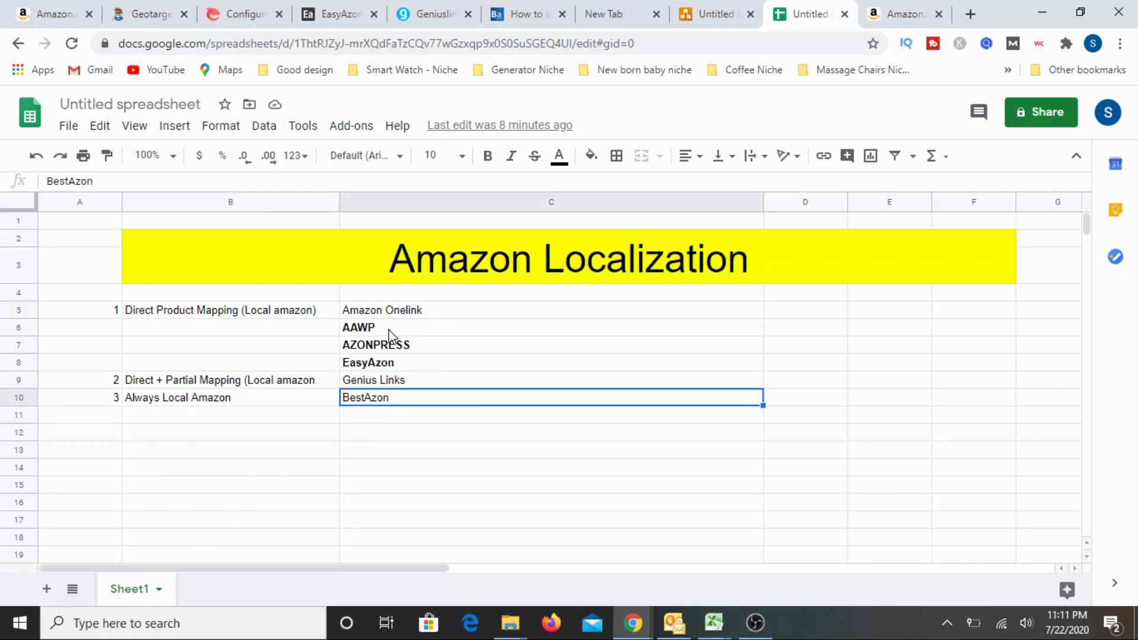
{"action": "left_click_drag", "start_coordinate": [389, 330], "coordinate": [401, 367]}
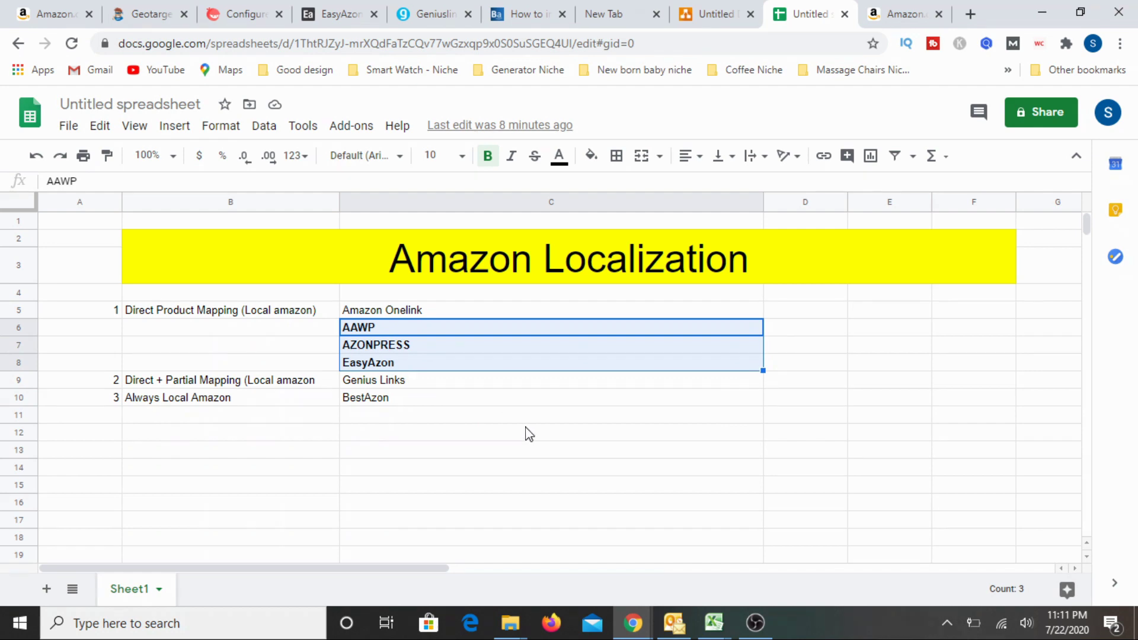
{"action": "key", "text": "ctrl+Tab"}
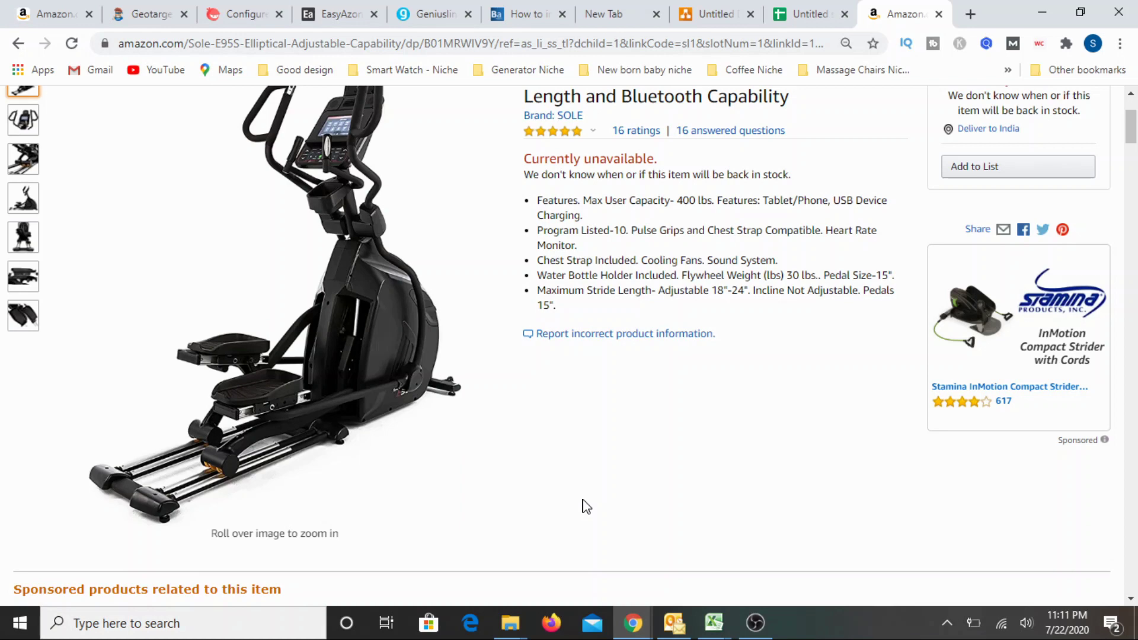
Step: Check the Direct + Partial Mapping method in the spreadsheet and read Geniuslink's automatic product localization feature
{"action": "left_click", "coordinate": [781, 20]}
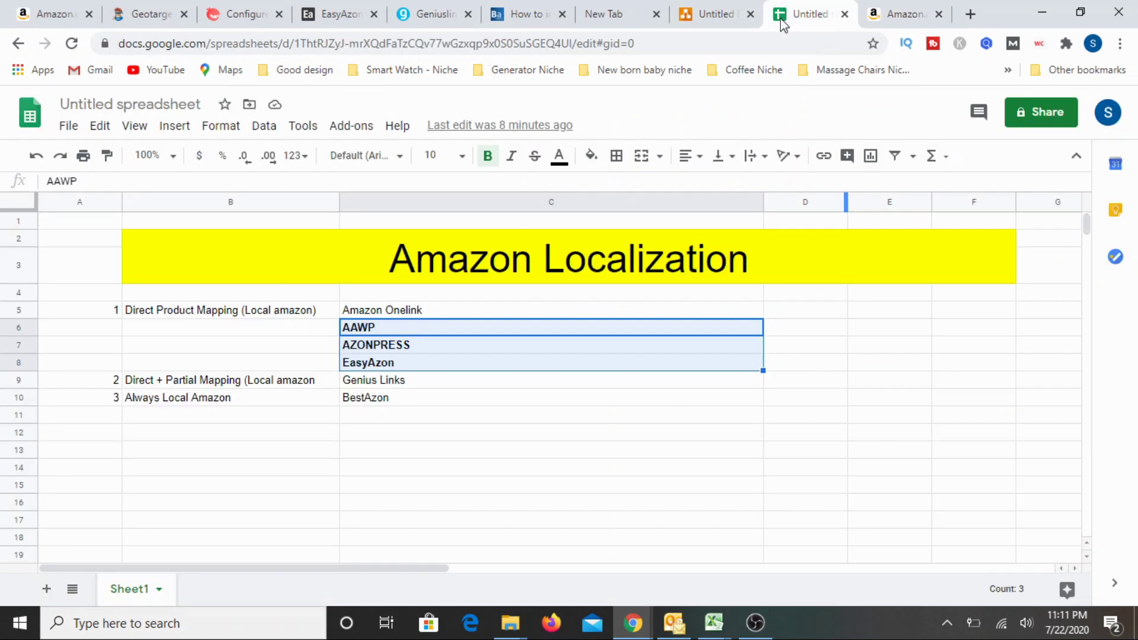
{"action": "left_click", "coordinate": [308, 471]}
{"action": "left_click", "coordinate": [178, 387]}
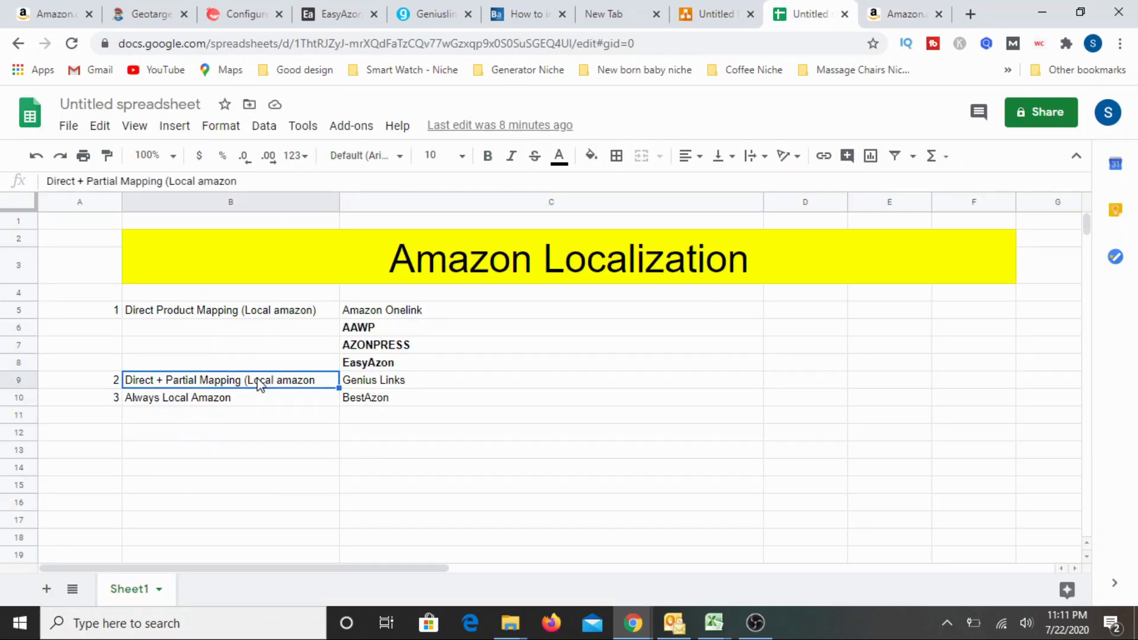
{"action": "left_click", "coordinate": [418, 16]}
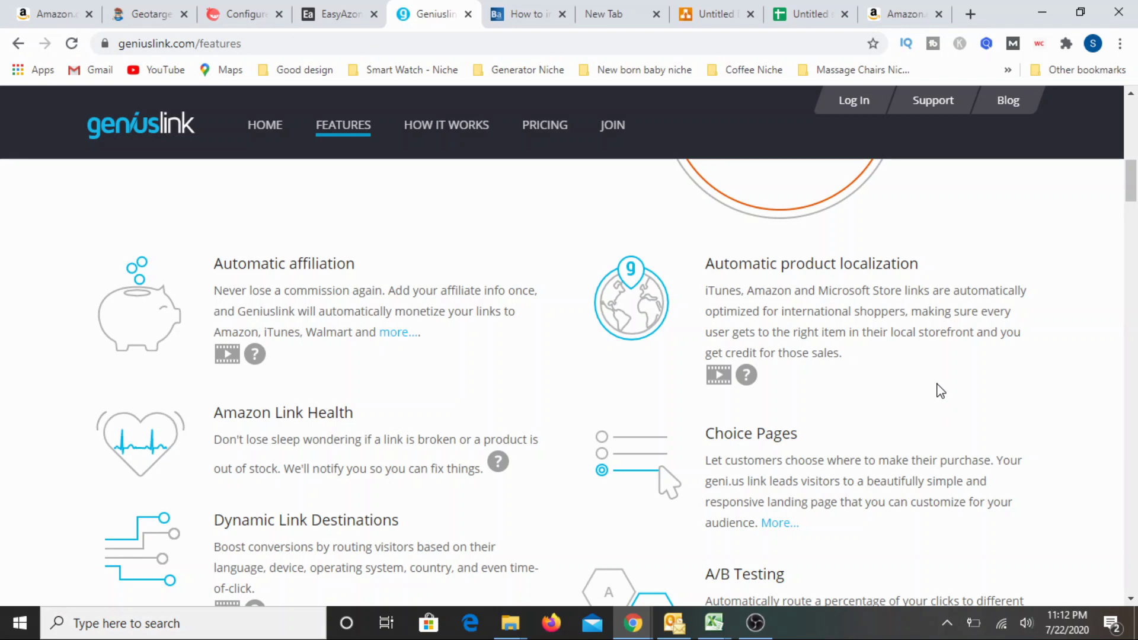
Step: Examine the SOLE E95S listing's title, rating and availability on Amazon, and return to Geniuslink's features page
{"action": "left_click", "coordinate": [896, 10]}
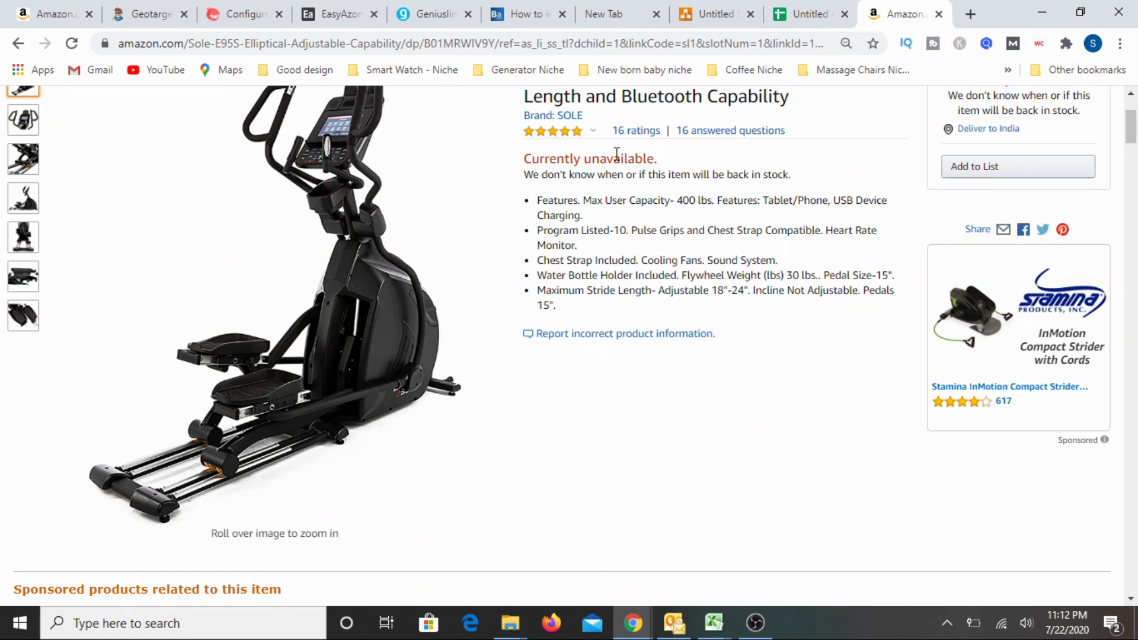
{"action": "mouse_move", "coordinate": [591, 131]}
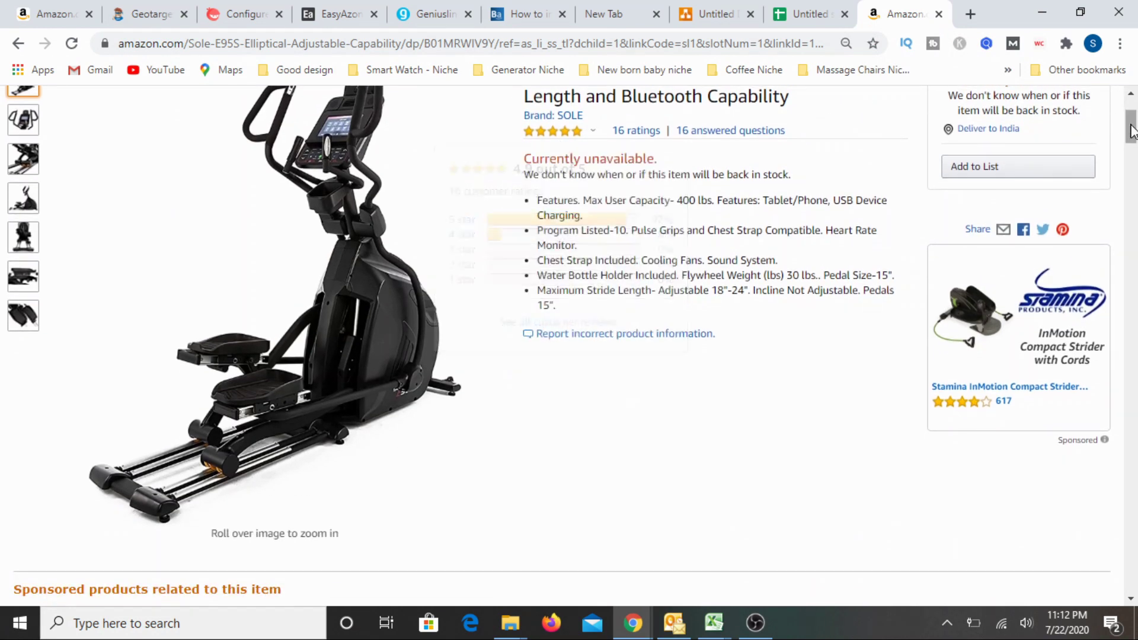
{"action": "scroll", "coordinate": [1133, 131], "scroll_direction": "up", "scroll_amount": 1}
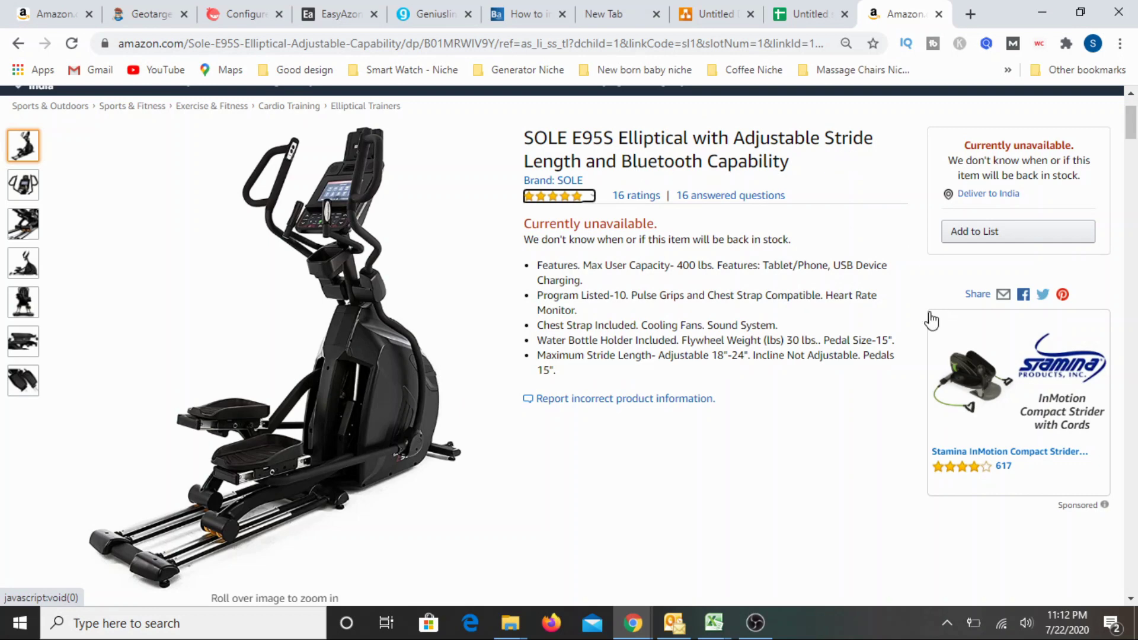
{"action": "mouse_move", "coordinate": [372, 360]}
{"action": "left_click", "coordinate": [426, 15]}
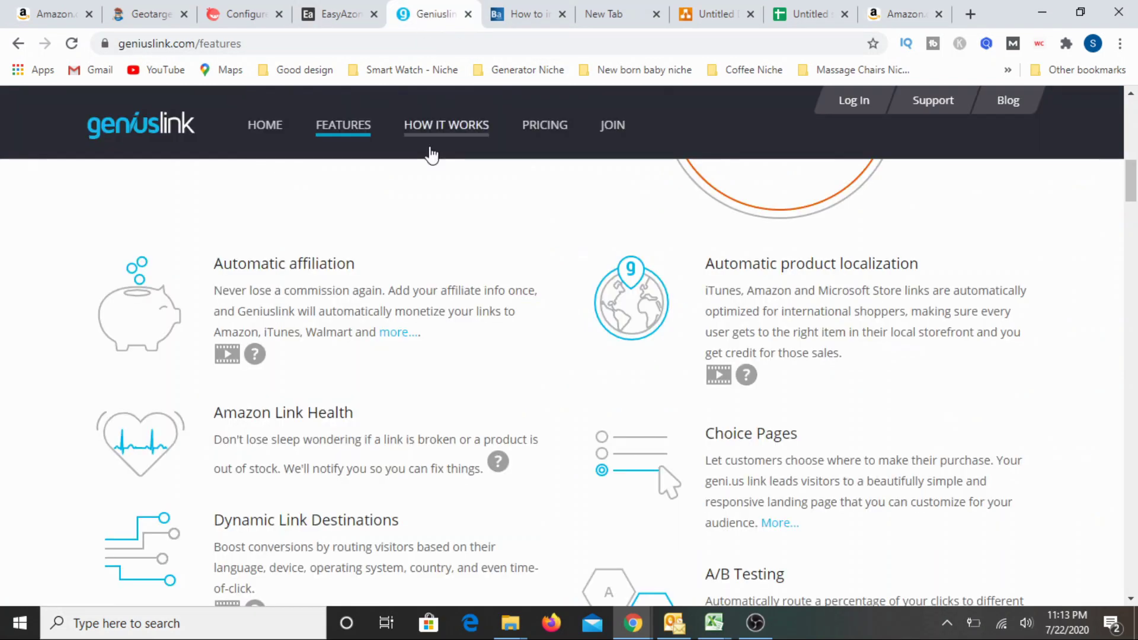
Step: Check the Always Local Amazon method in the spreadsheet against the SOLE E95S listing on Amazon
{"action": "left_click", "coordinate": [835, 21]}
{"action": "left_click", "coordinate": [235, 329]}
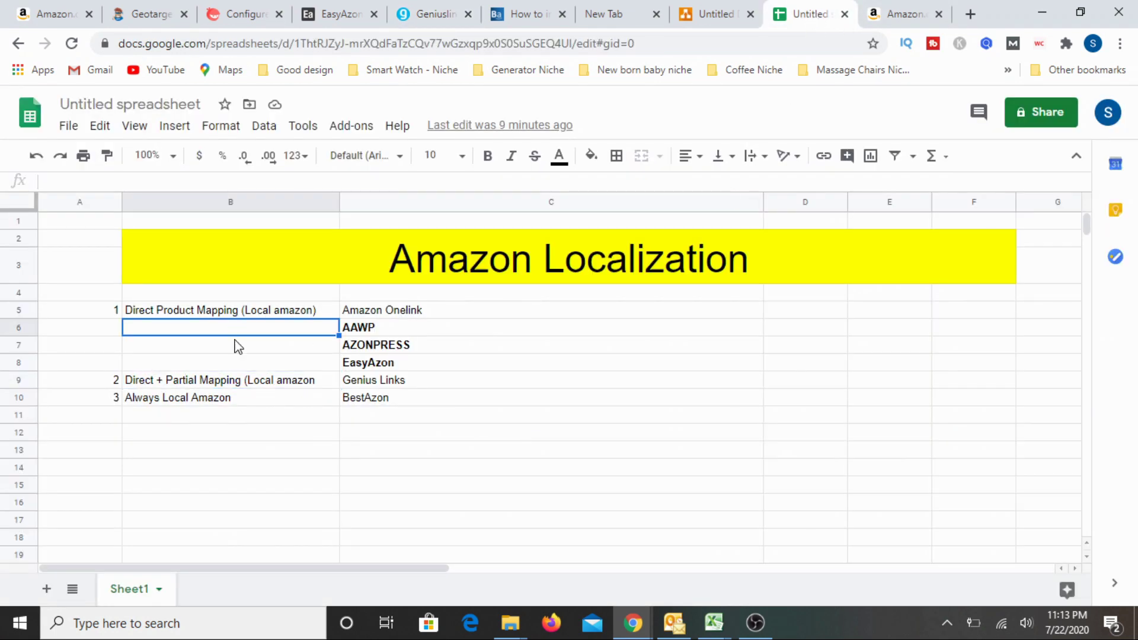
{"action": "left_click", "coordinate": [906, 19]}
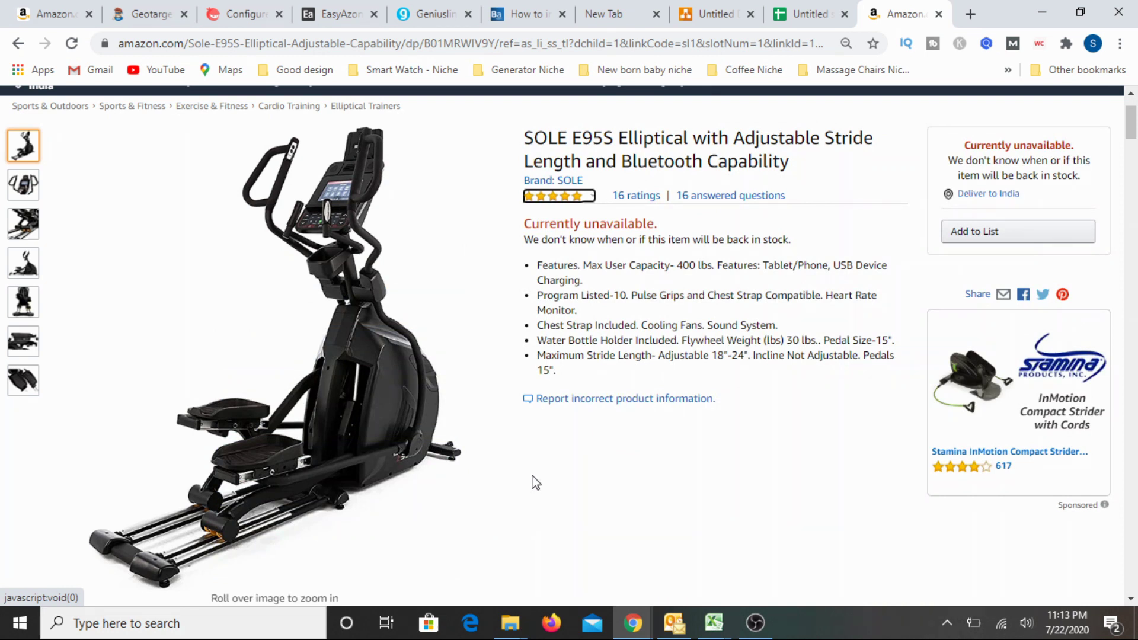
{"action": "left_click", "coordinate": [785, 16]}
{"action": "left_click", "coordinate": [140, 465]}
{"action": "left_click", "coordinate": [171, 400]}
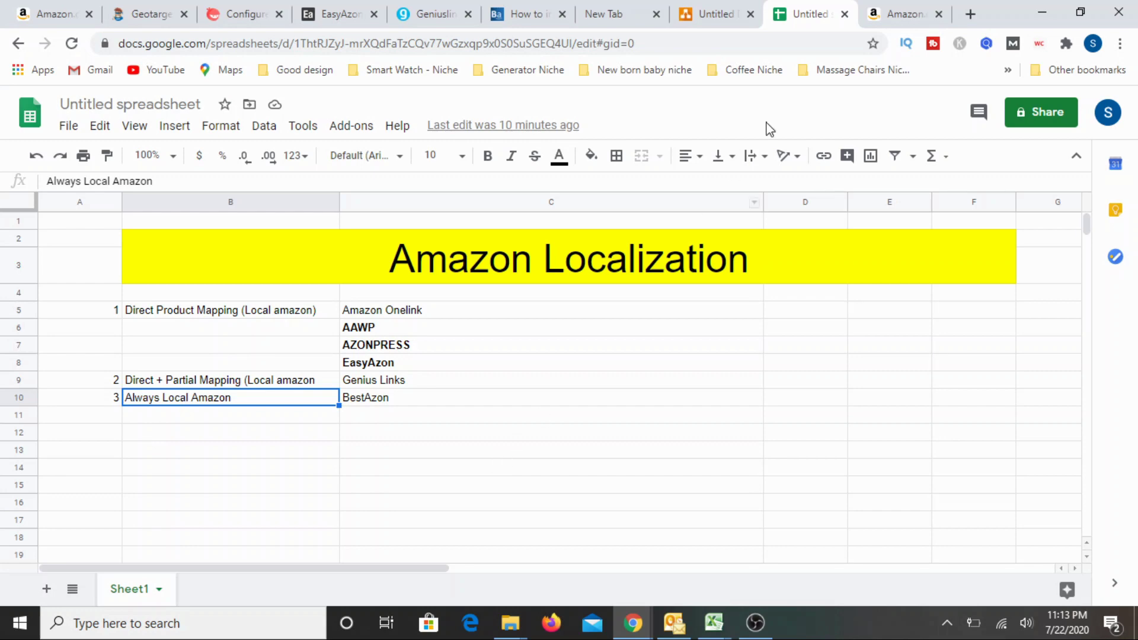
{"action": "left_click", "coordinate": [892, 18]}
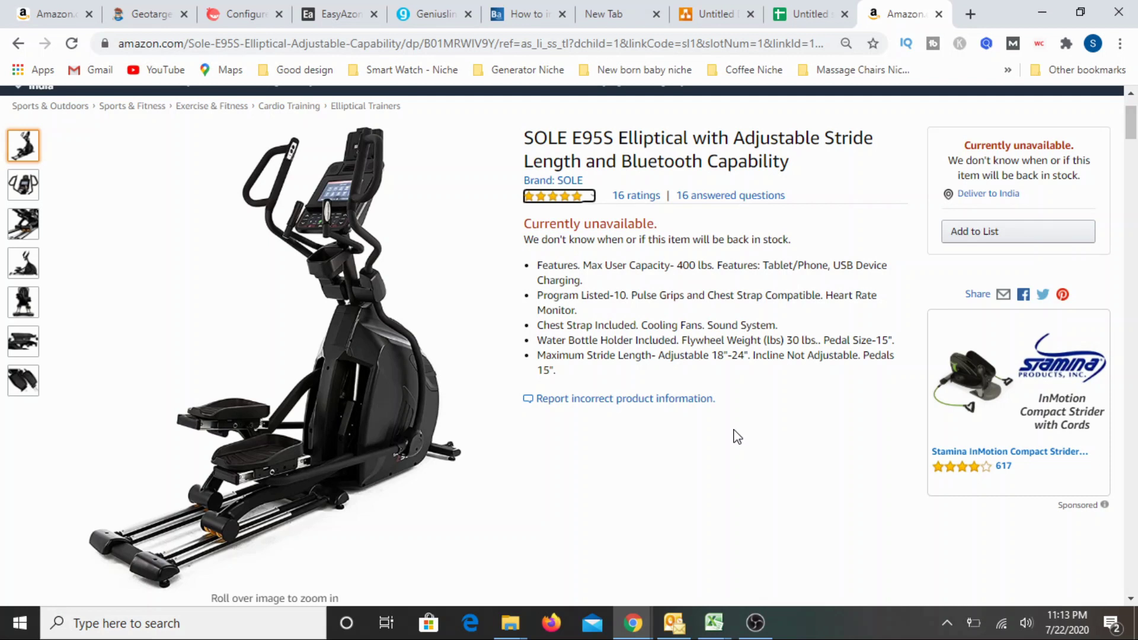
Step: Review BestAzon and the Amazon Onelink to EasyAzon group in the spreadsheet's tool column
{"action": "left_click", "coordinate": [804, 14]}
{"action": "left_click", "coordinate": [196, 454]}
{"action": "left_click", "coordinate": [377, 398]}
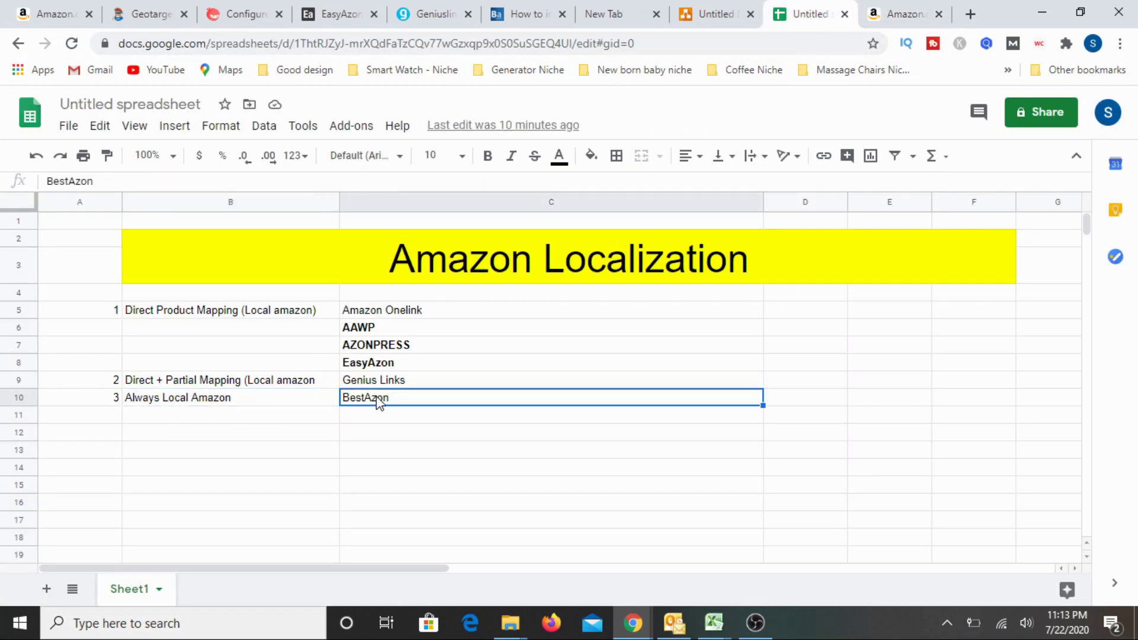
{"action": "left_click", "coordinate": [475, 456]}
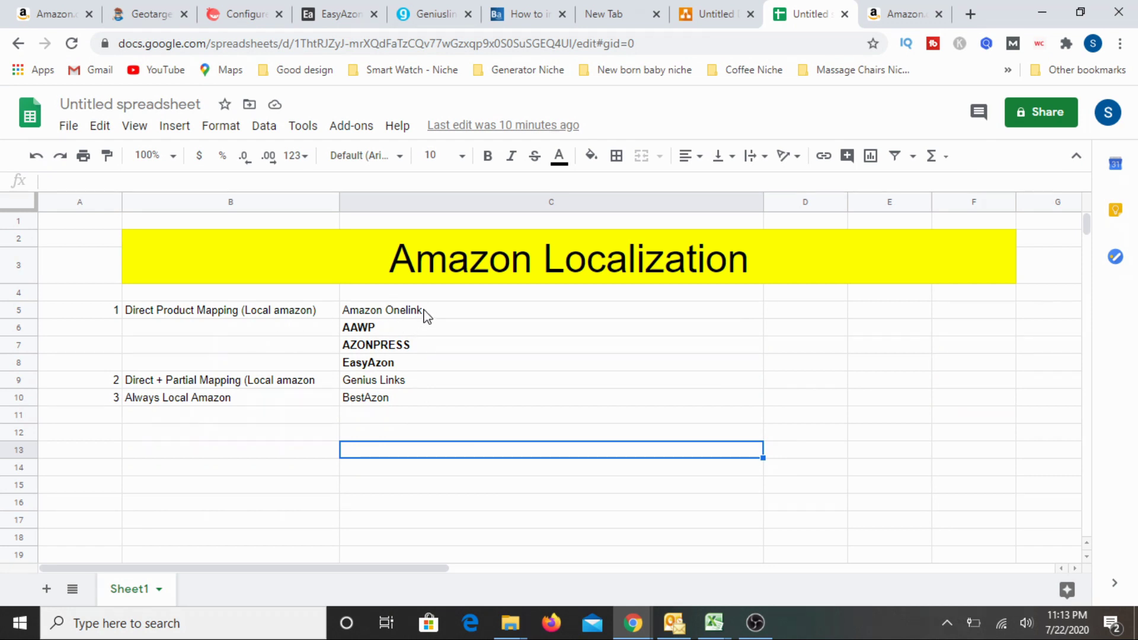
{"action": "left_click_drag", "start_coordinate": [424, 314], "coordinate": [421, 370]}
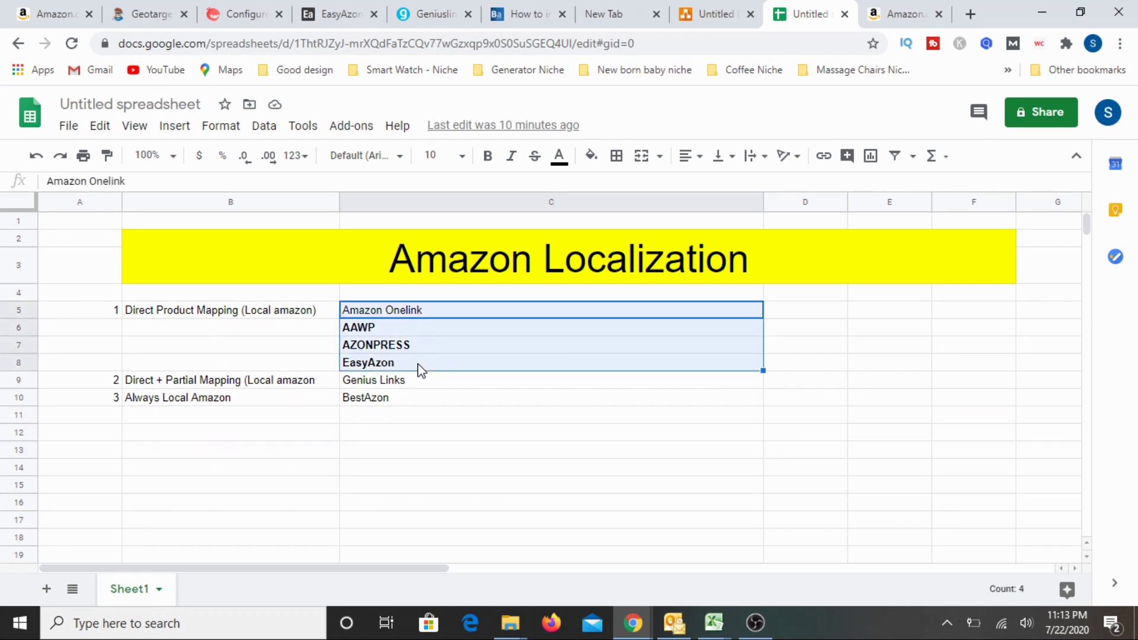
{"action": "left_click", "coordinate": [517, 437]}
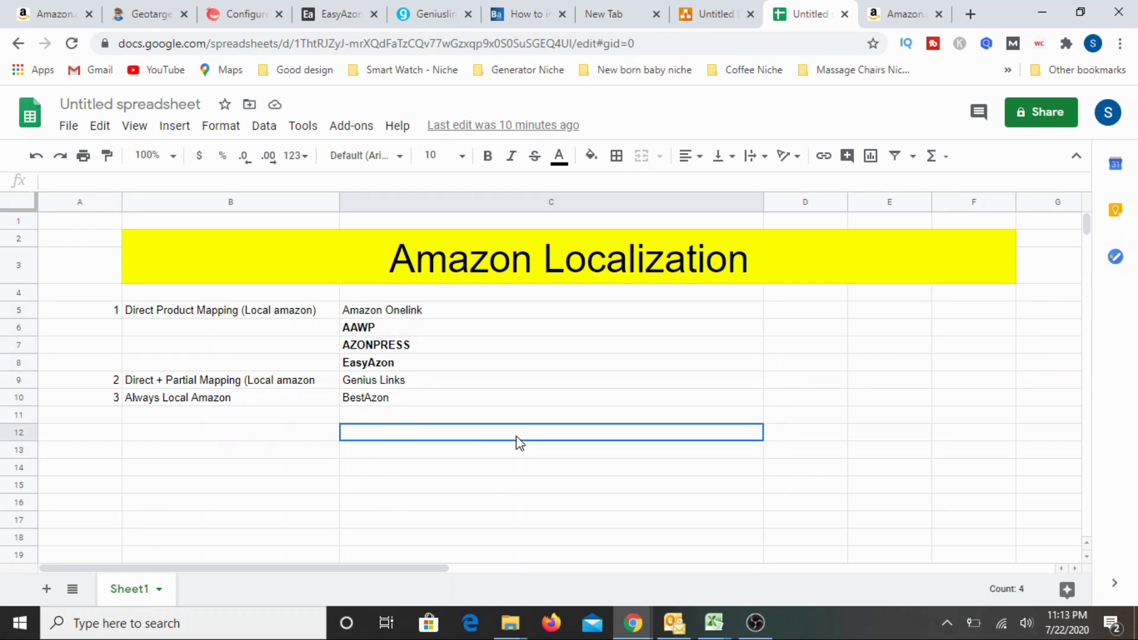
Step: Highlight all three methods with their tools in B5:C10, and examine the SOLE E95S listing's availability on Amazon
{"action": "left_click", "coordinate": [166, 314]}
{"action": "left_click_drag", "start_coordinate": [172, 330], "coordinate": [376, 403]}
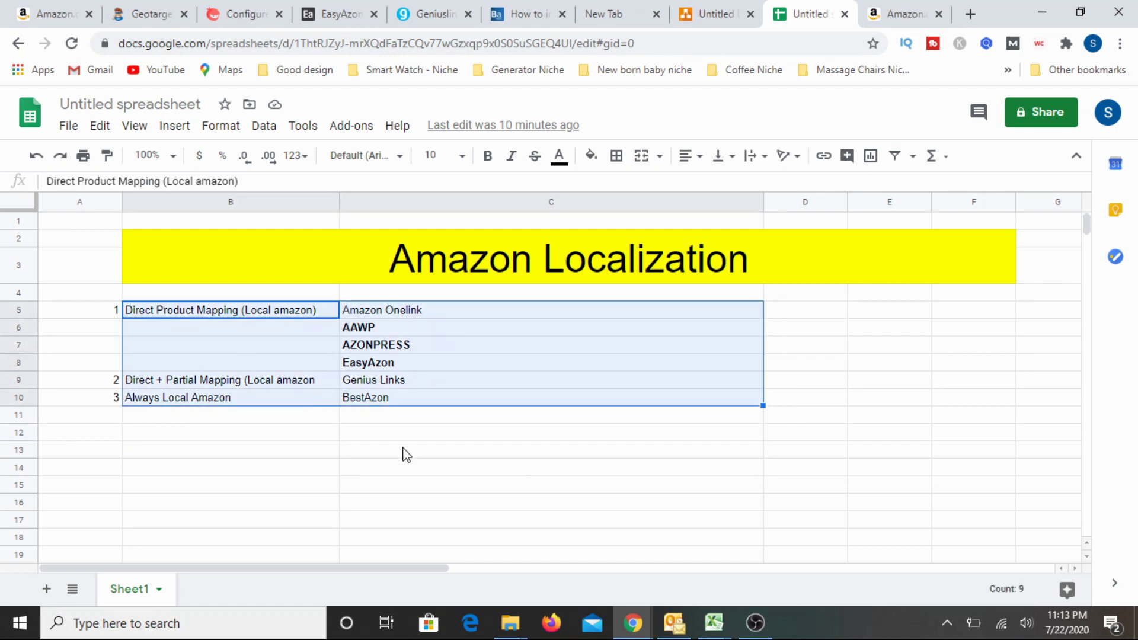
{"action": "left_click", "coordinate": [728, 437]}
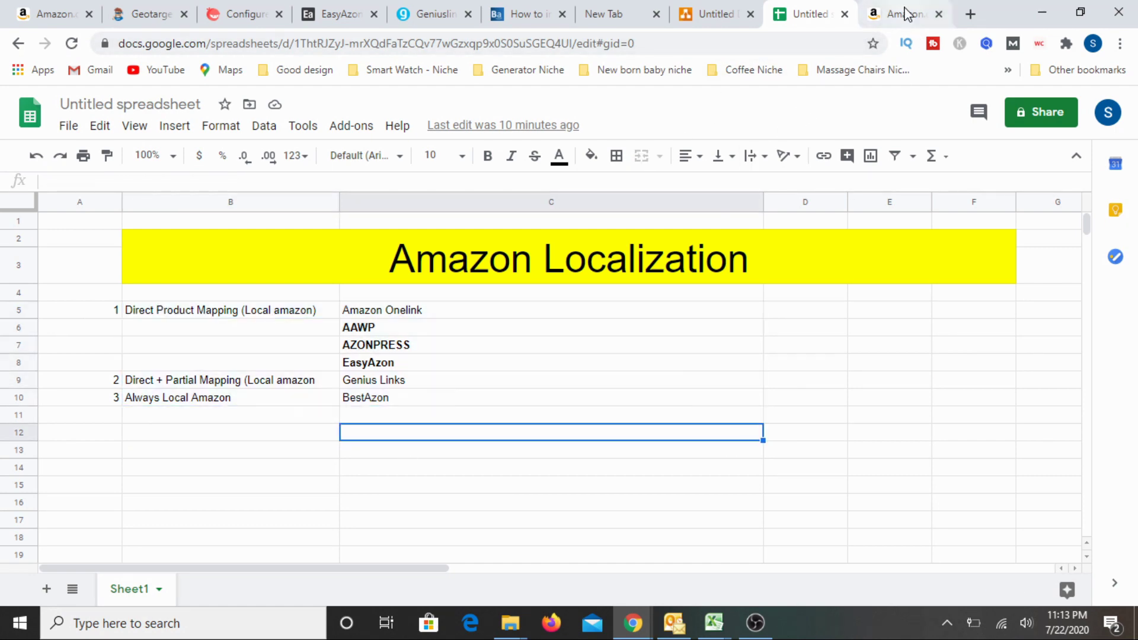
{"action": "left_click", "coordinate": [904, 14]}
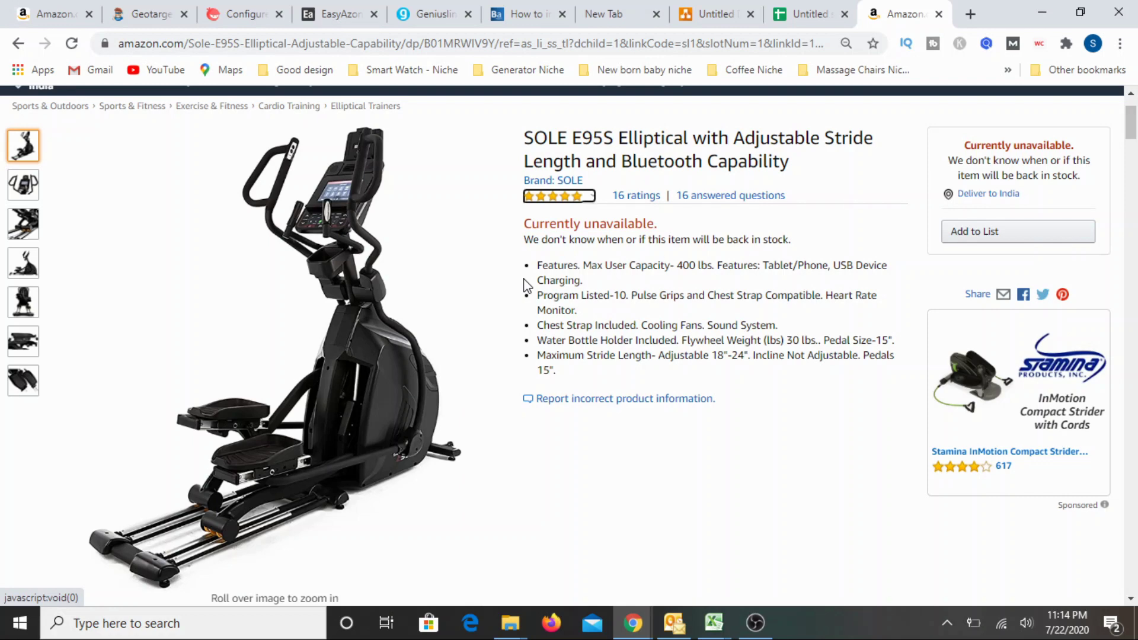
{"action": "left_click", "coordinate": [797, 13]}
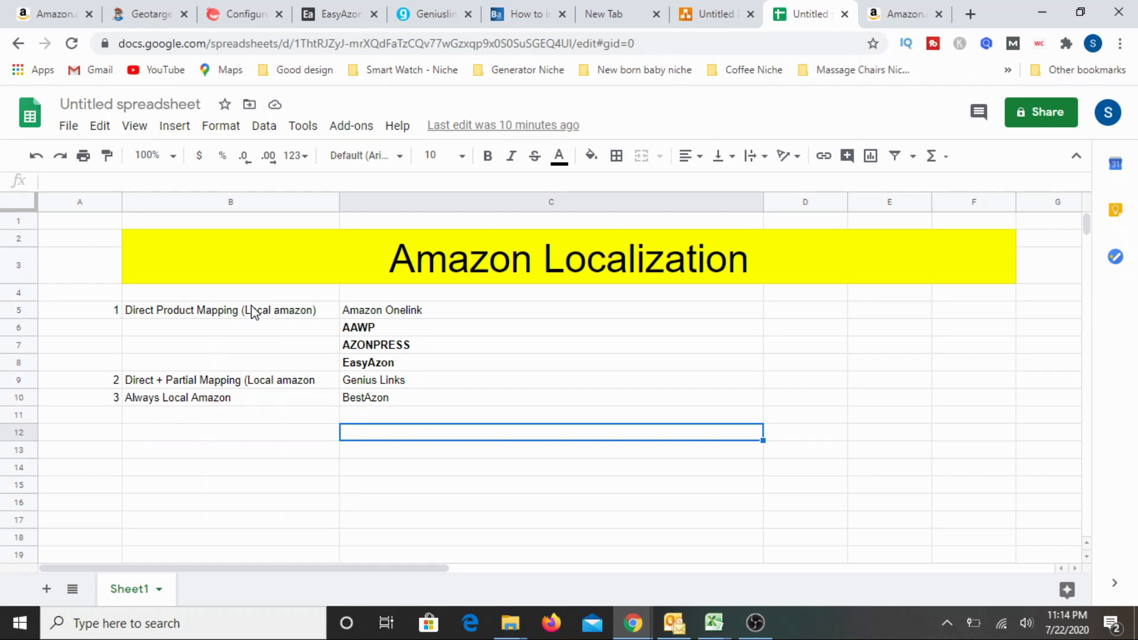
Step: Go over the full method table again, and single out the Direct Product Mapping tools from Amazon Onelink to EasyAzon
{"action": "left_click_drag", "start_coordinate": [252, 311], "coordinate": [426, 404]}
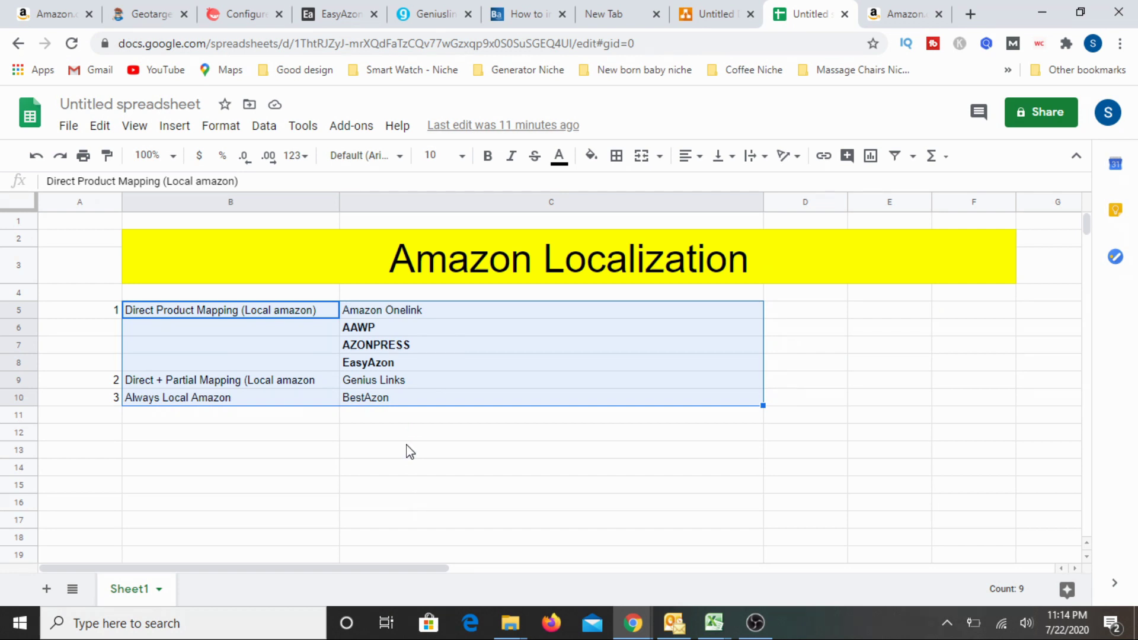
{"action": "left_click", "coordinate": [402, 439]}
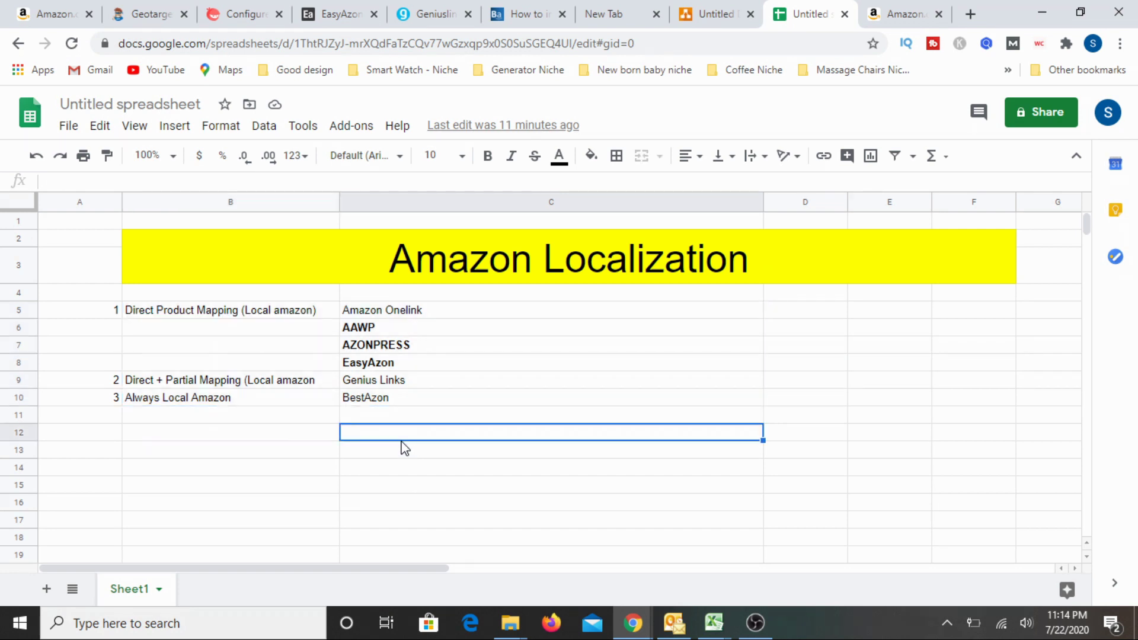
{"action": "left_click", "coordinate": [391, 468]}
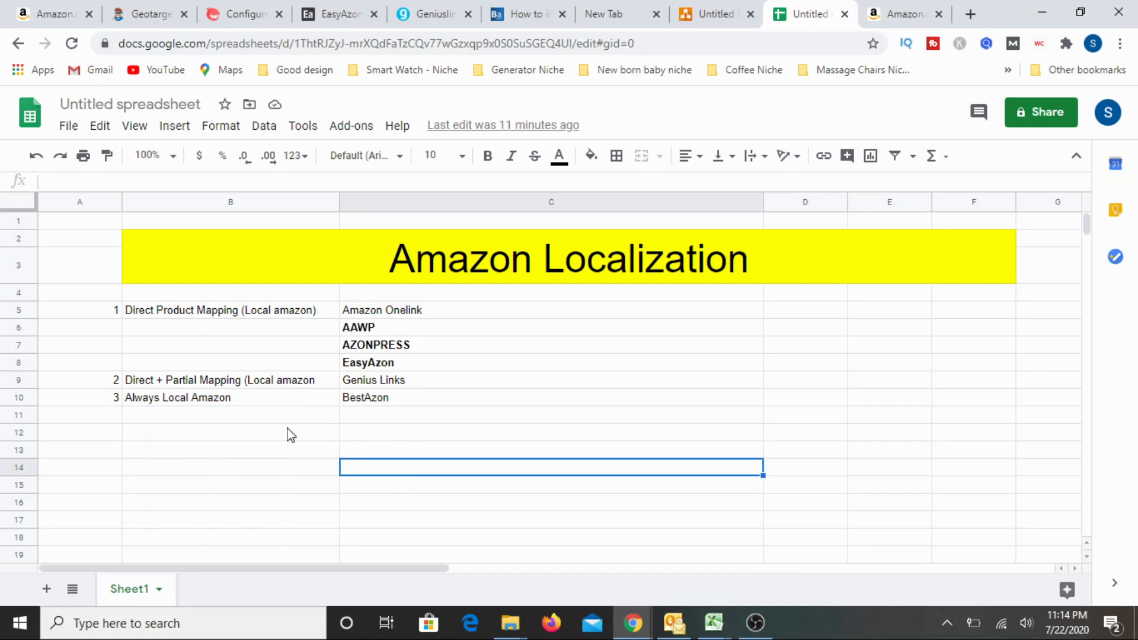
{"action": "left_click_drag", "start_coordinate": [409, 310], "coordinate": [407, 364]}
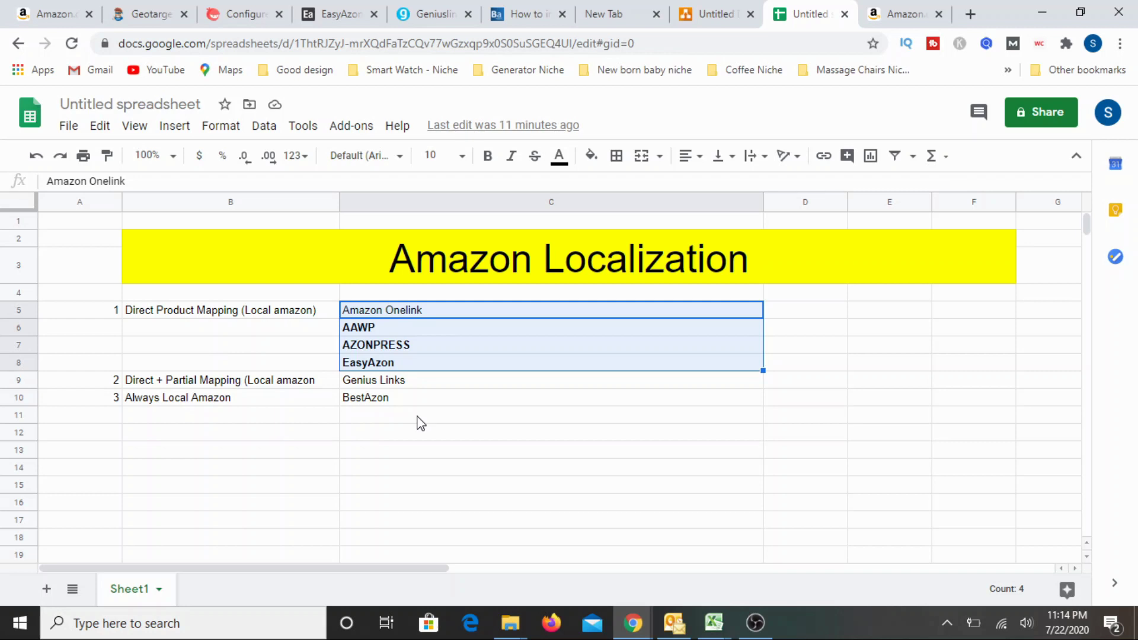
{"action": "left_click", "coordinate": [406, 454]}
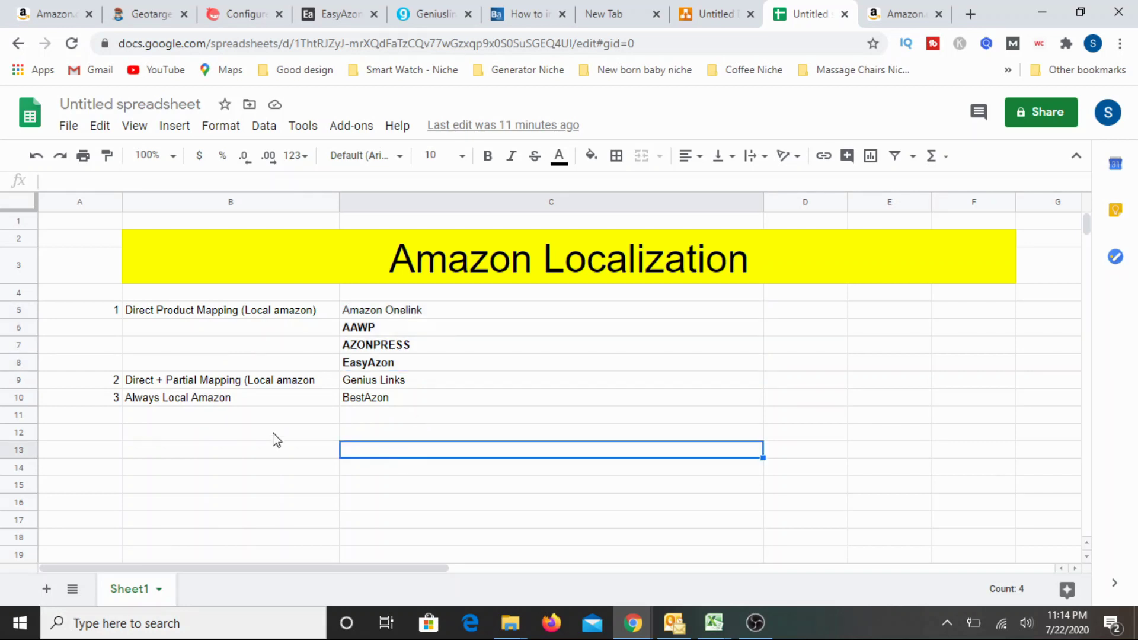
Step: Review the Direct + Partial Mapping method in the spreadsheet and examine the SOLE E95S listing as its example
{"action": "left_click", "coordinate": [186, 381]}
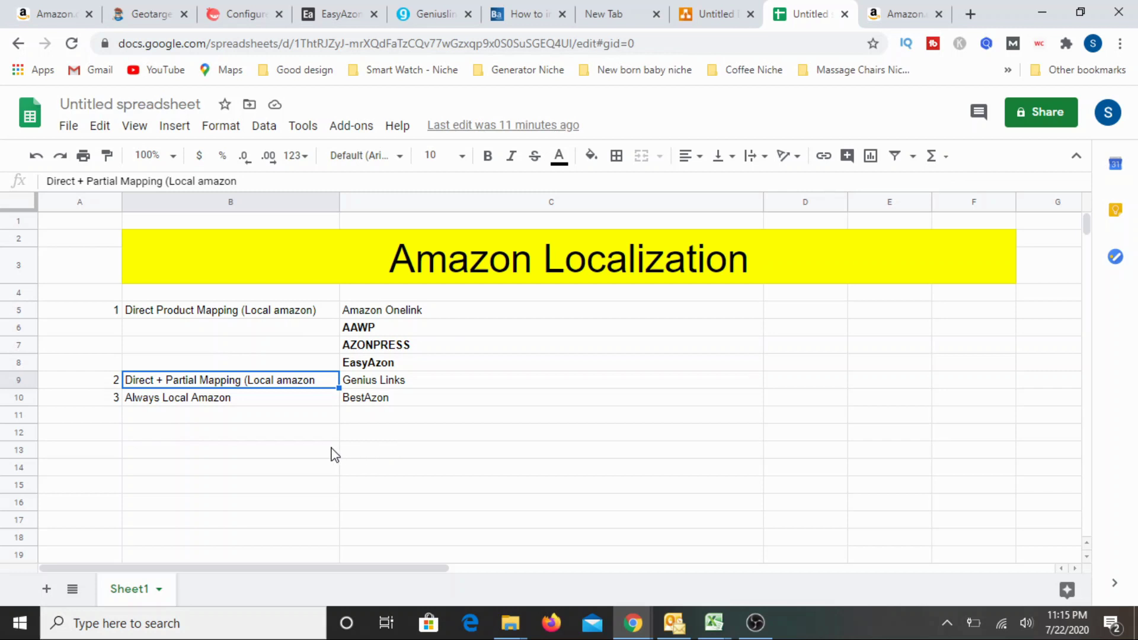
{"action": "left_click", "coordinate": [332, 452]}
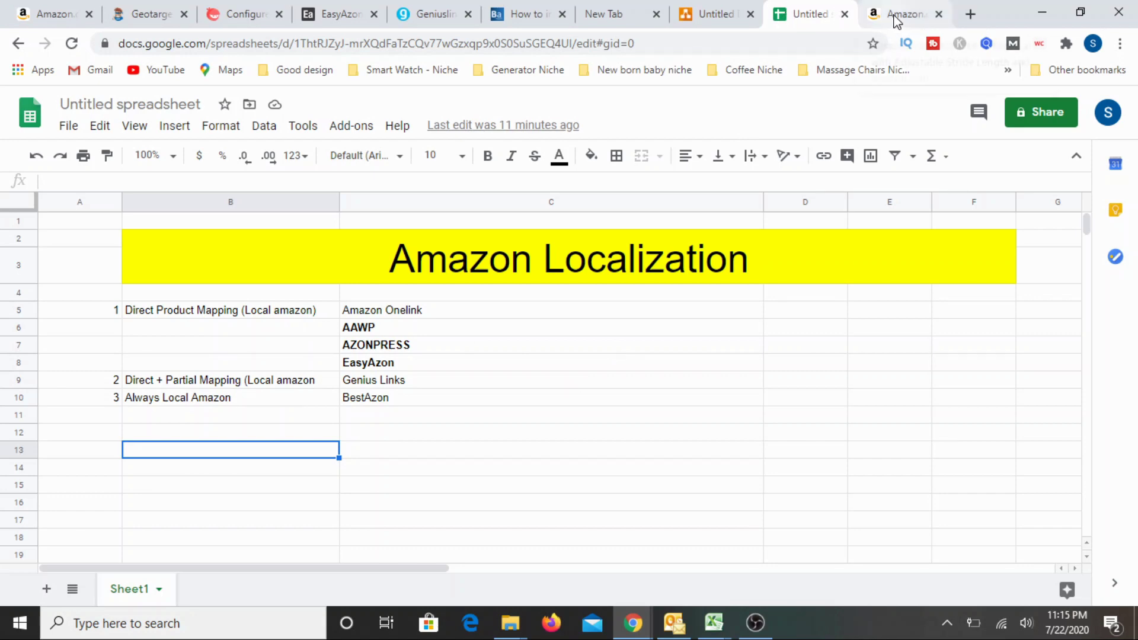
{"action": "left_click", "coordinate": [894, 16]}
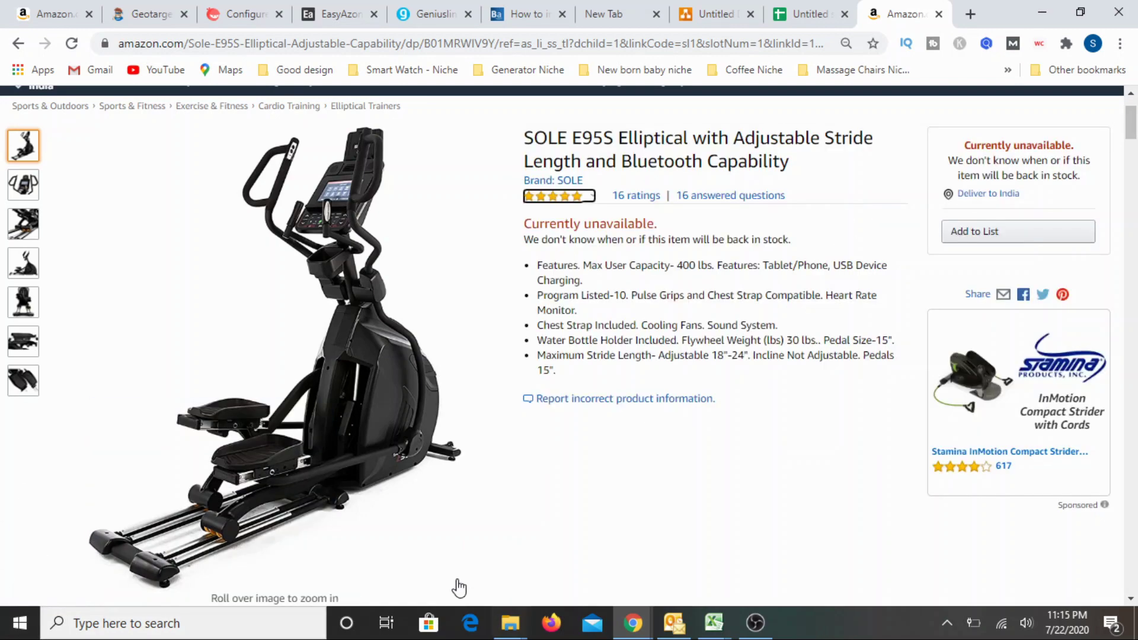
{"action": "mouse_move", "coordinate": [423, 360]}
{"action": "left_click", "coordinate": [770, 15]}
Step: Review BestAzon, the whole method table and AAWP in the spreadsheet, and go back to the SOLE E95S listing
{"action": "left_click", "coordinate": [477, 403]}
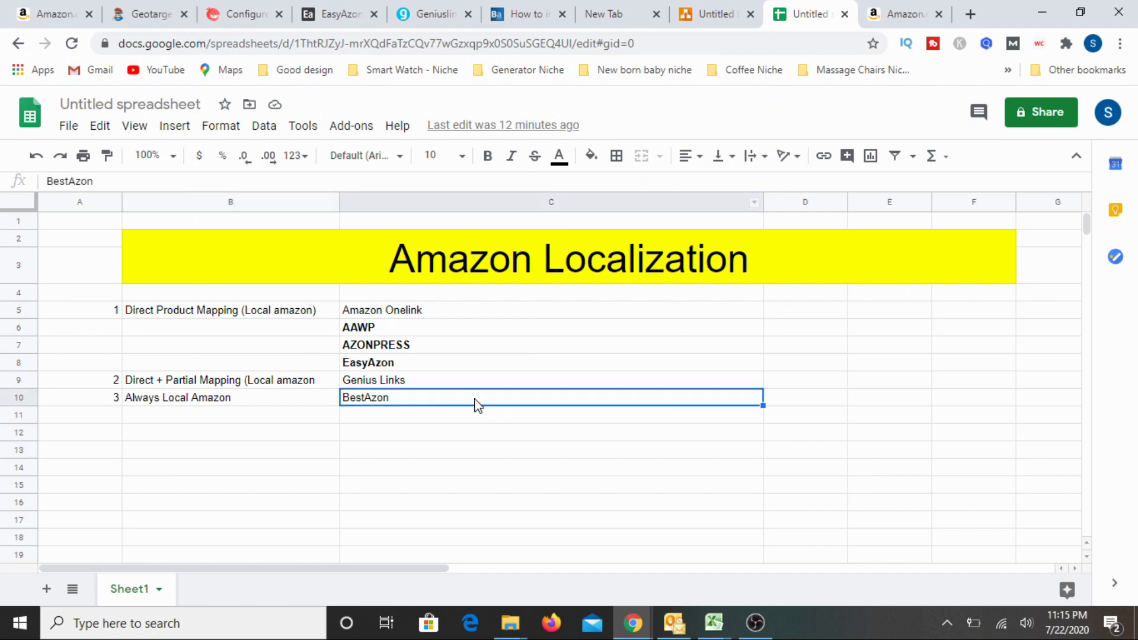
{"action": "left_click_drag", "start_coordinate": [276, 310], "coordinate": [389, 405]}
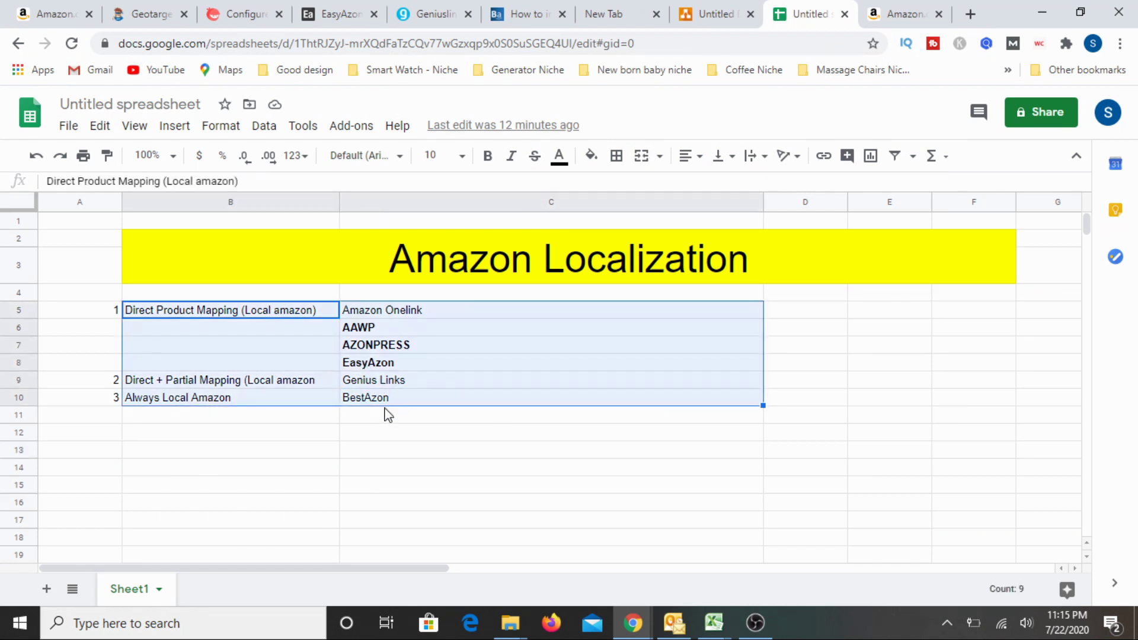
{"action": "left_click", "coordinate": [394, 453]}
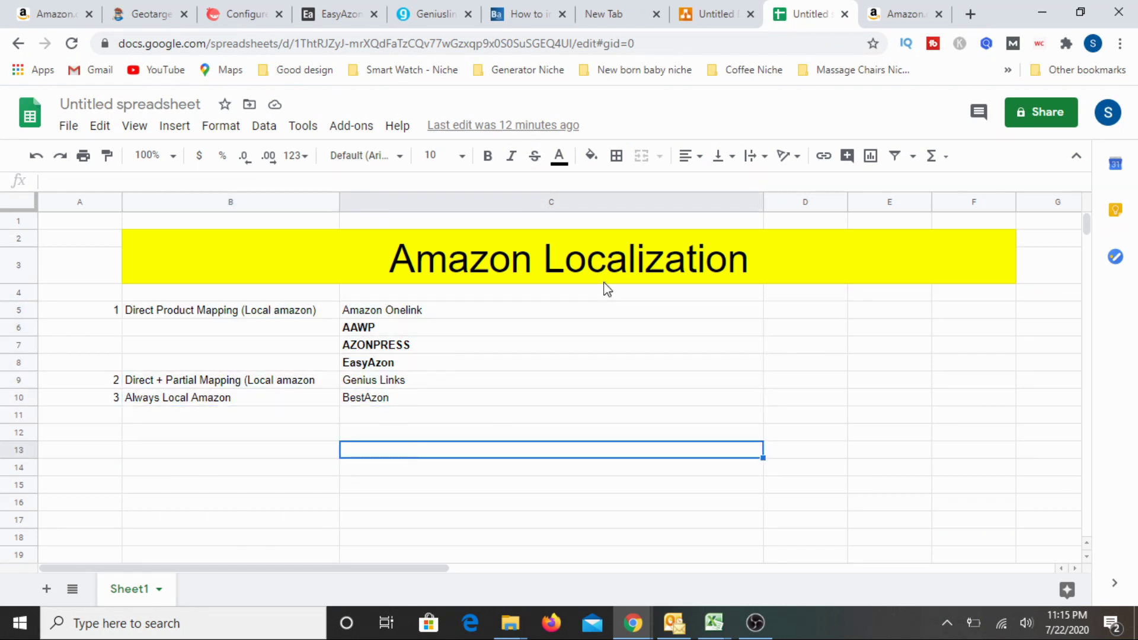
{"action": "left_click", "coordinate": [396, 330]}
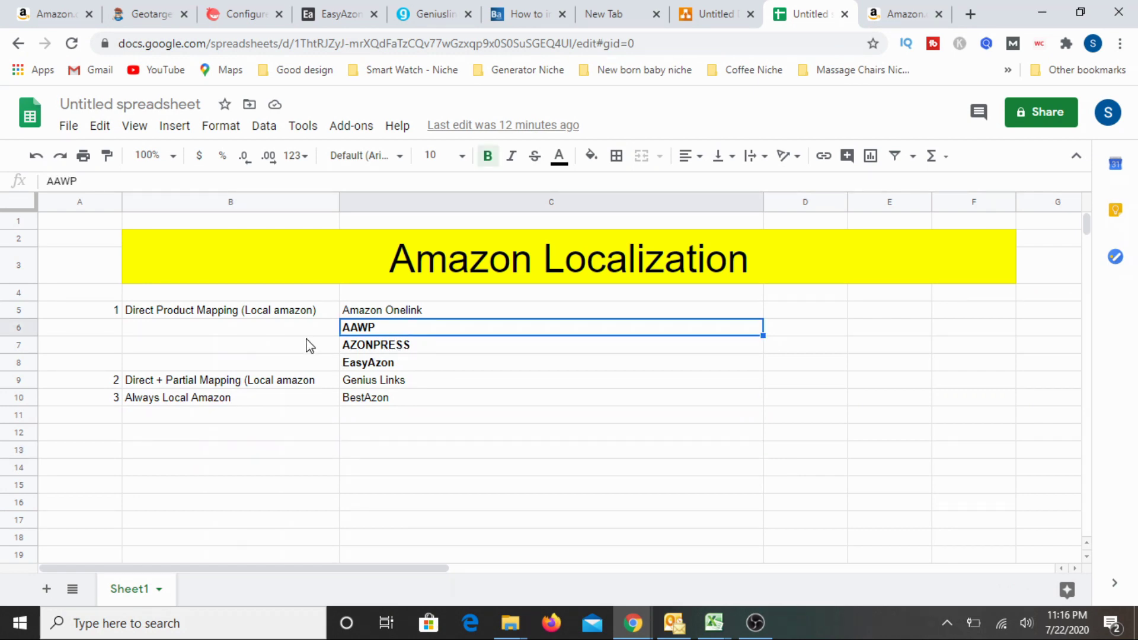
{"action": "left_click", "coordinate": [879, 18]}
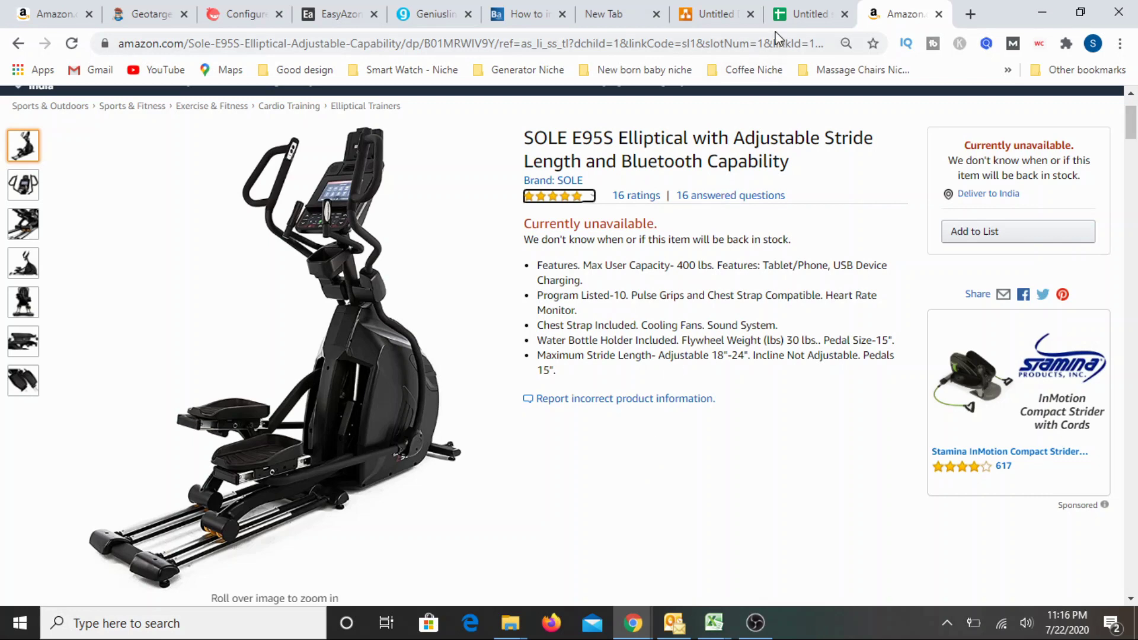
Step: Return to the spreadsheet and highlight the Always Local Amazon row with its BestAzon tool
{"action": "left_click", "coordinate": [797, 14]}
{"action": "left_click", "coordinate": [391, 489]}
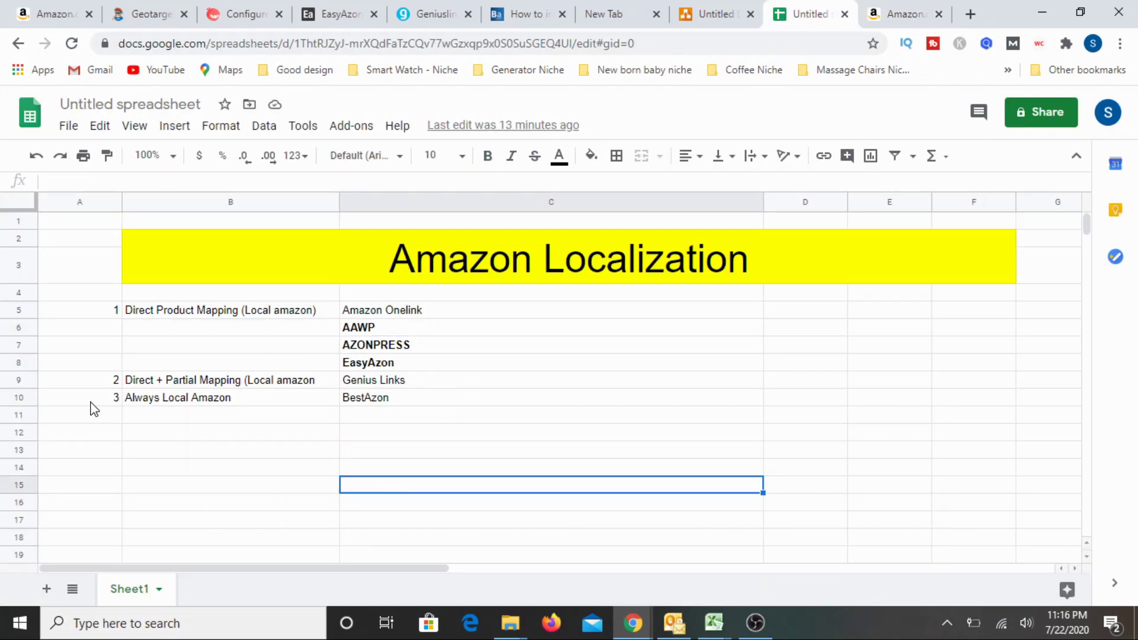
{"action": "left_click_drag", "start_coordinate": [93, 404], "coordinate": [391, 398]}
{"action": "left_click", "coordinate": [392, 450]}
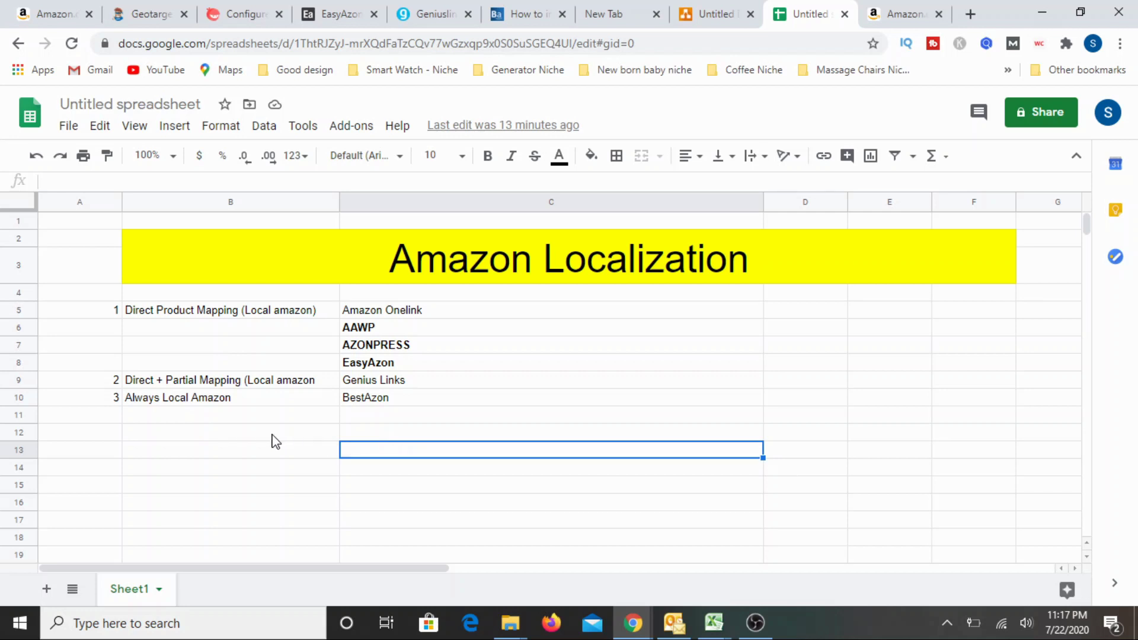
{"action": "left_click", "coordinate": [238, 435]}
Step: Fill the BestAzon cell C10 with bright green
{"action": "left_click", "coordinate": [373, 402]}
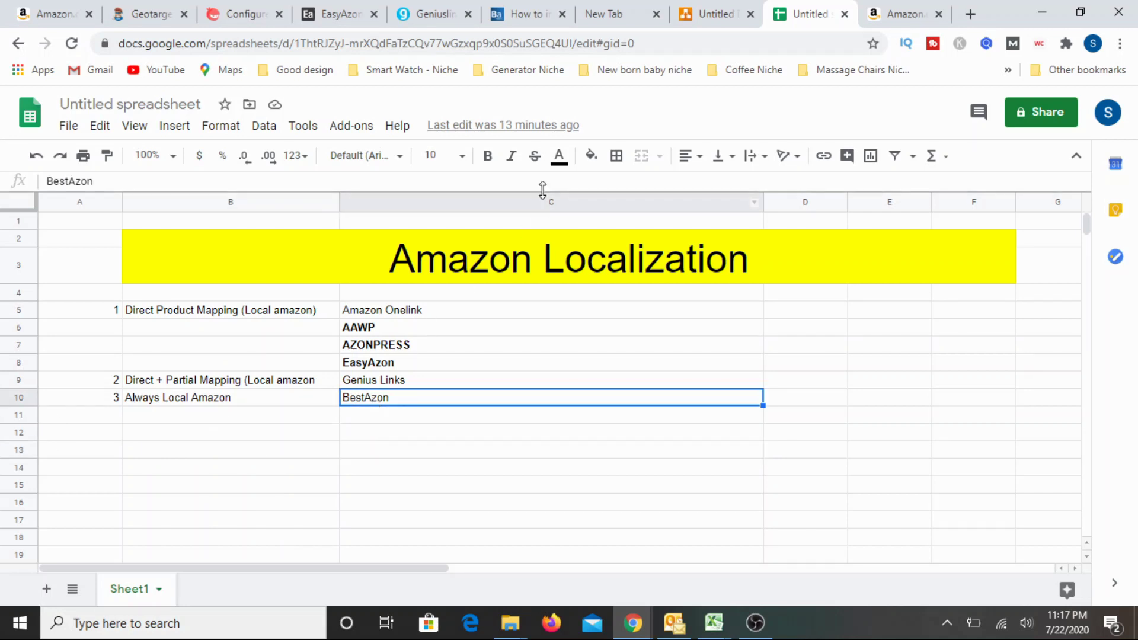
{"action": "left_click", "coordinate": [591, 156]}
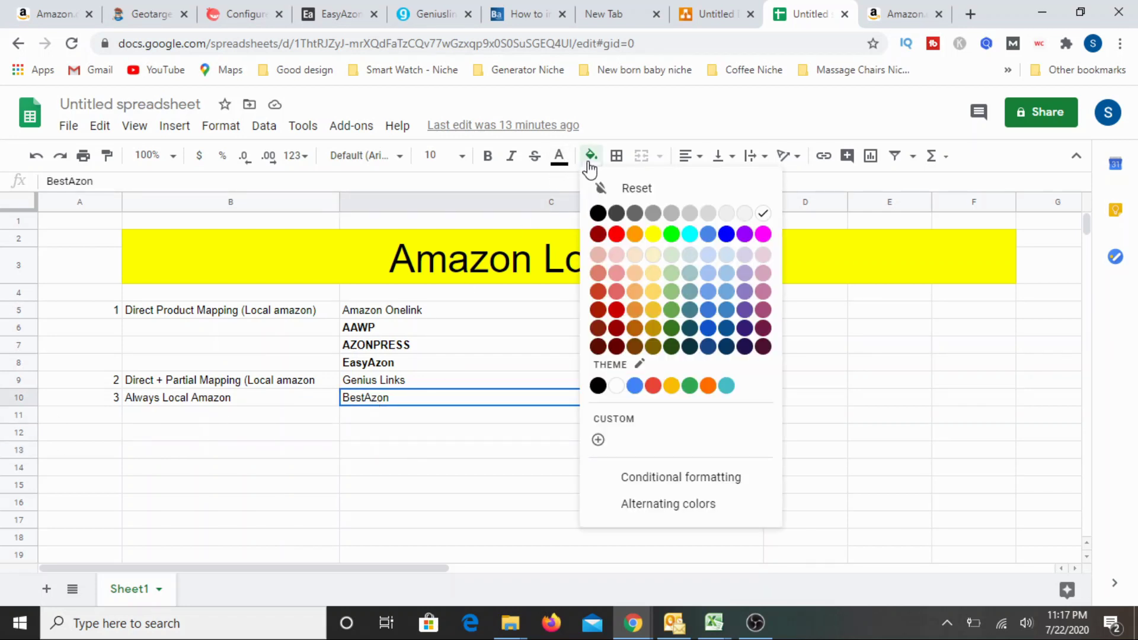
{"action": "left_click", "coordinate": [672, 234]}
{"action": "left_click", "coordinate": [499, 428]}
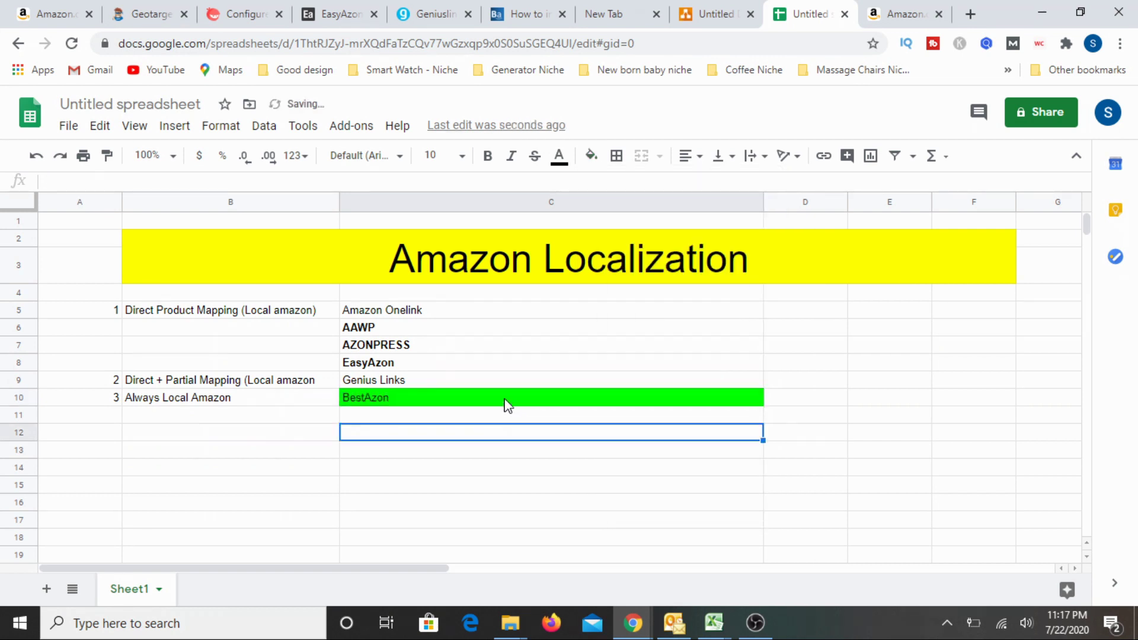
{"action": "left_click", "coordinate": [504, 403]}
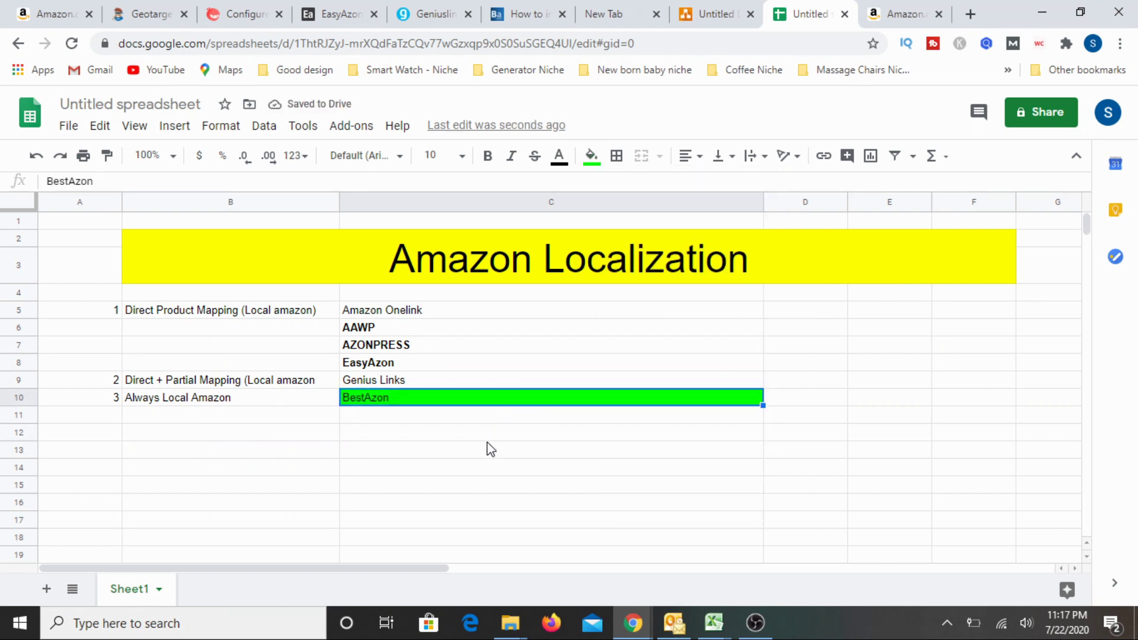
Step: Compare Genius Links, Amazon Onelink, AAWP and AZONPRESS with the green BestAzon entry in the tool column
{"action": "left_click", "coordinate": [470, 468]}
{"action": "left_click", "coordinate": [452, 402]}
{"action": "left_click", "coordinate": [391, 383]}
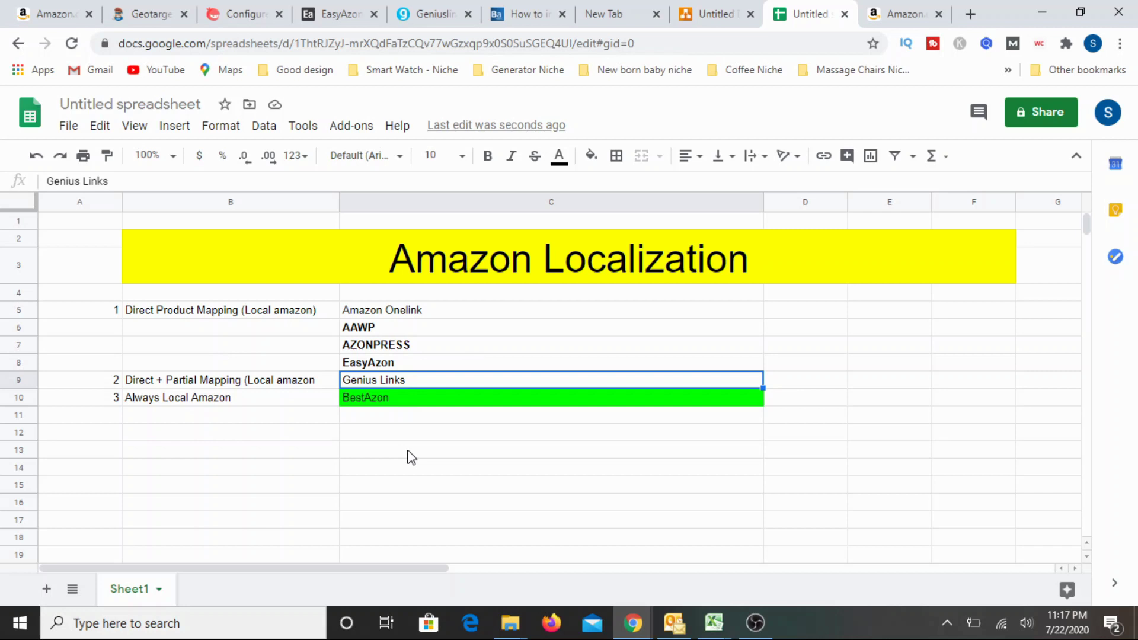
{"action": "left_click", "coordinate": [383, 436]}
{"action": "left_click", "coordinate": [401, 379]}
{"action": "left_click", "coordinate": [422, 314]}
{"action": "left_click_drag", "start_coordinate": [422, 314], "coordinate": [429, 350]}
{"action": "left_click", "coordinate": [431, 363]}
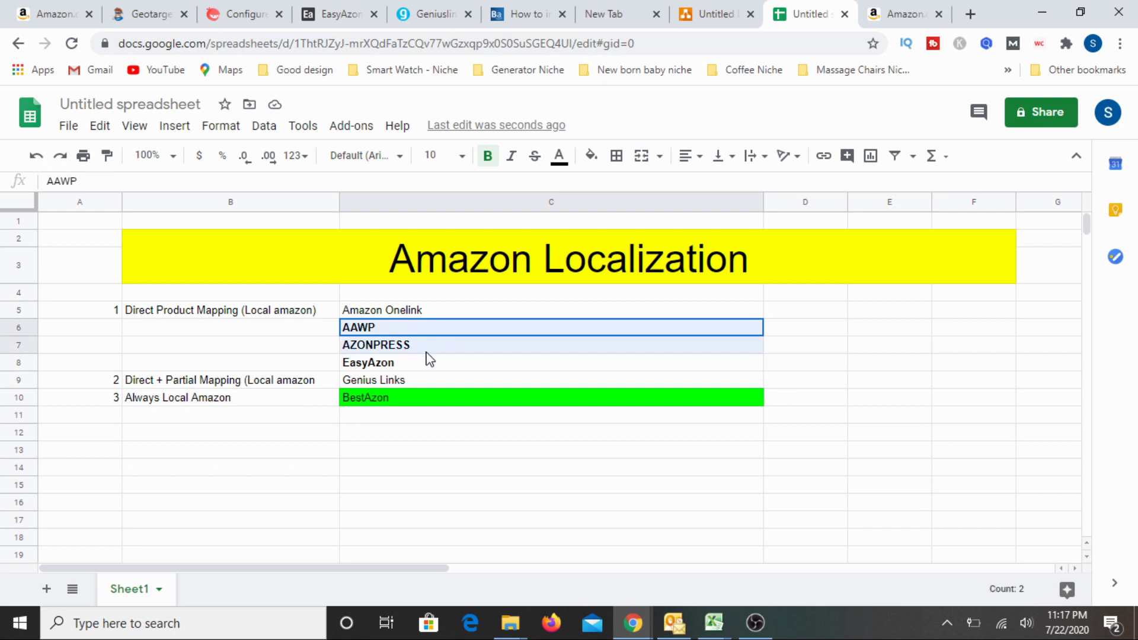
{"action": "left_click", "coordinate": [437, 319]}
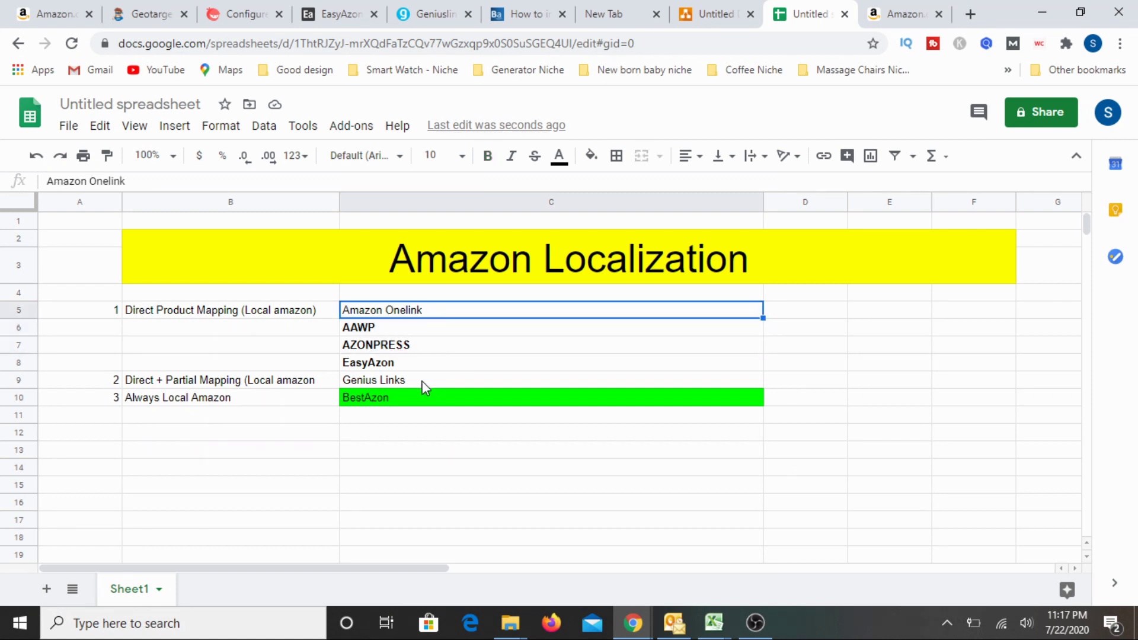
{"action": "left_click", "coordinate": [405, 403]}
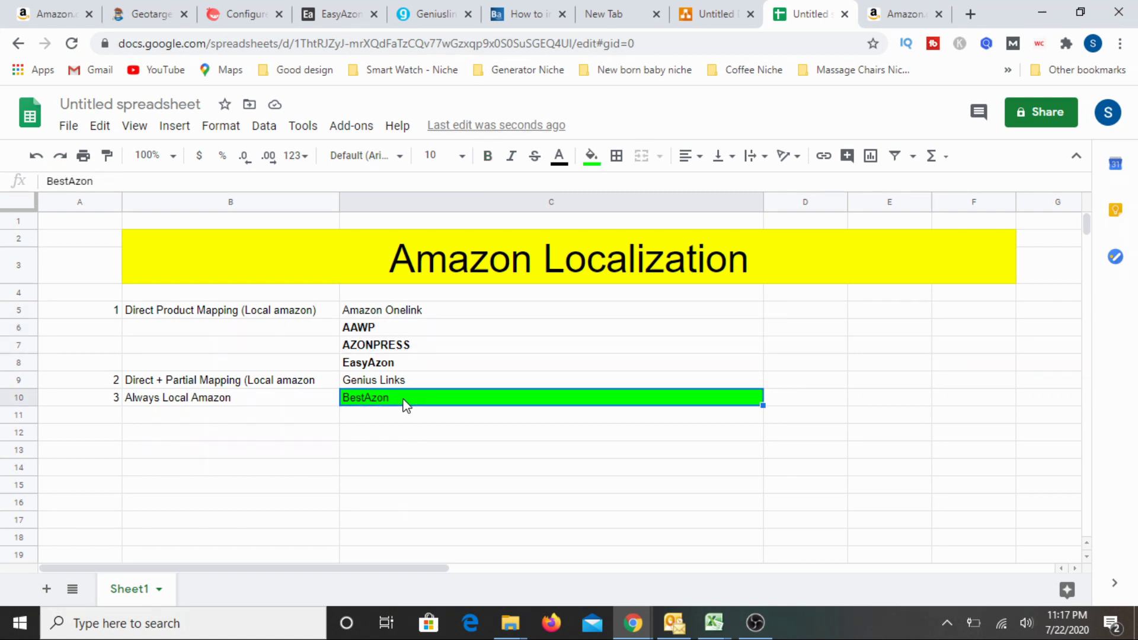
Step: Point out Amazon Onelink in the tool column and go back to the SOLE E95S listing
{"action": "left_click", "coordinate": [435, 319]}
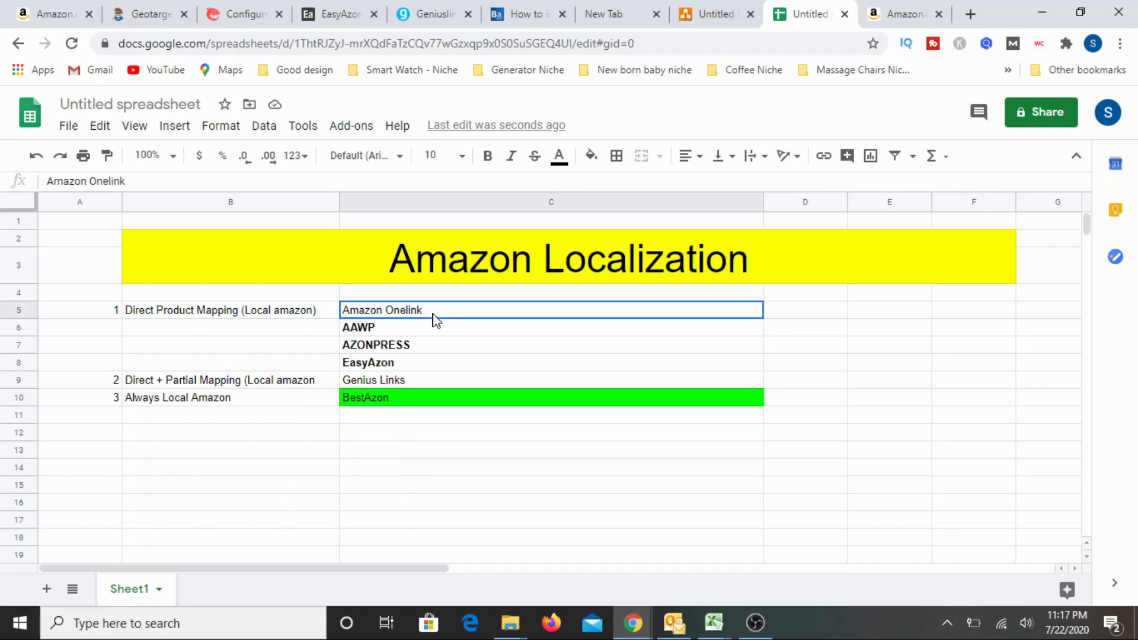
{"action": "left_click", "coordinate": [442, 456]}
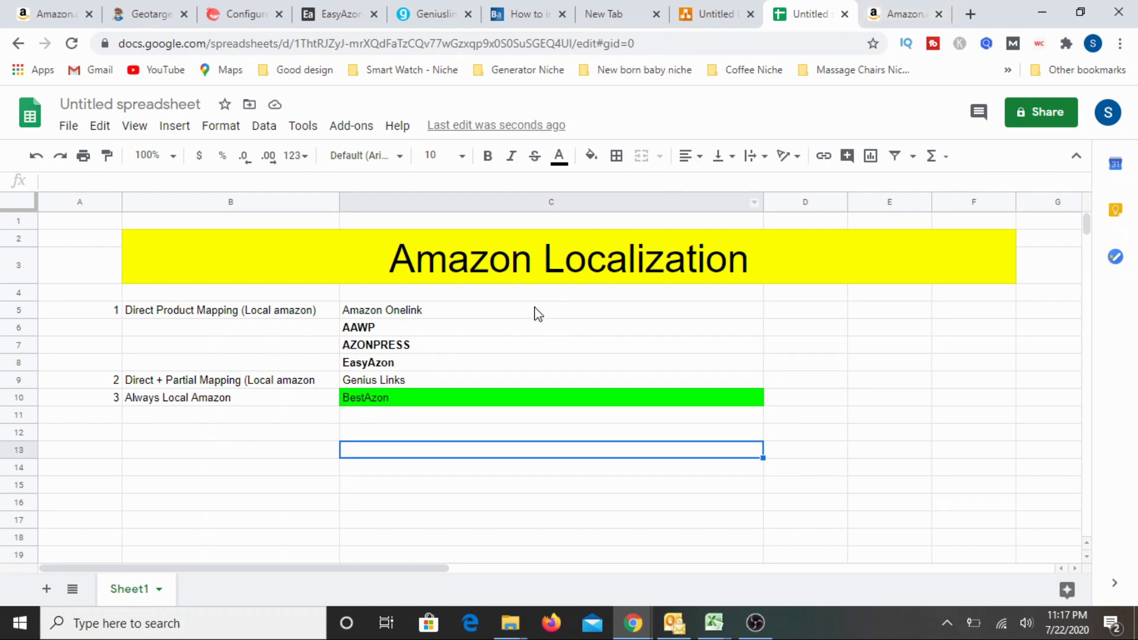
{"action": "left_click", "coordinate": [896, 15]}
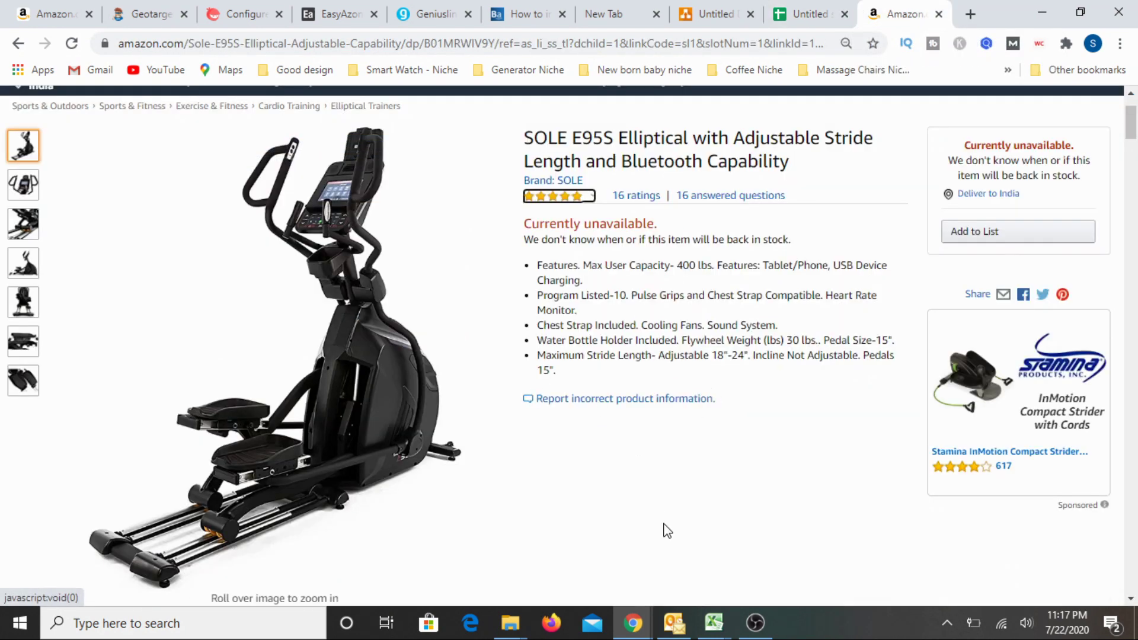
Step: Return to the spreadsheet and enter "ASIN" in cell D7, beside AZONPRESS
{"action": "left_click", "coordinate": [803, 14]}
{"action": "left_click", "coordinate": [788, 352]}
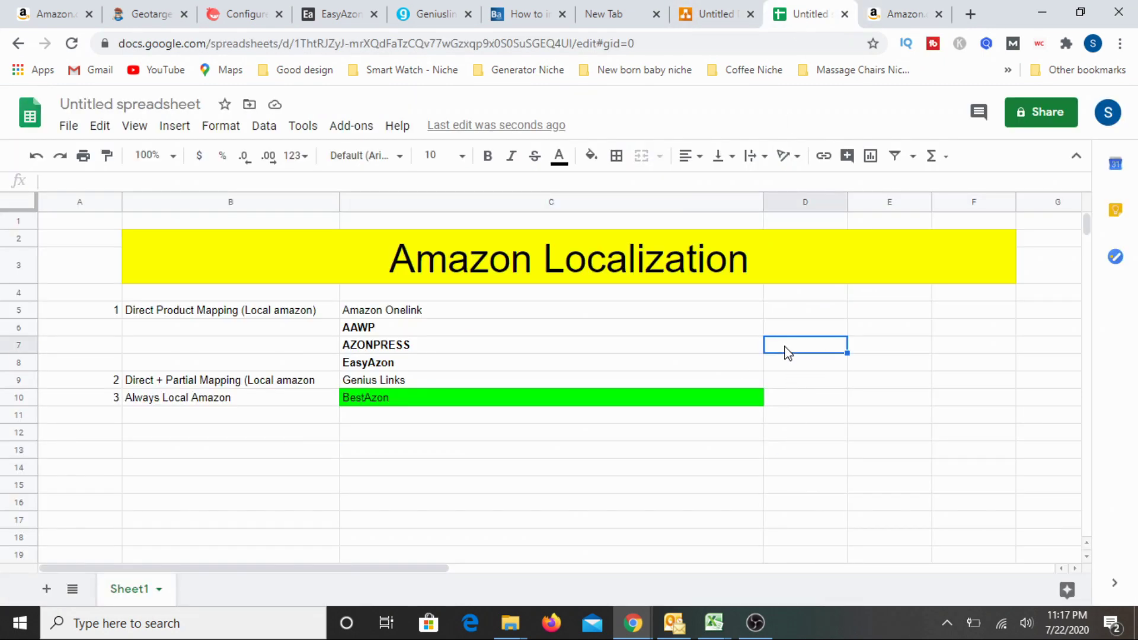
{"action": "type", "text": "ASIN"}
{"action": "left_click", "coordinate": [832, 491]}
Step: Go to the SOLE E95S listing and highlight the ASIN B01MRWIV9Y in its web address
{"action": "left_click", "coordinate": [893, 18]}
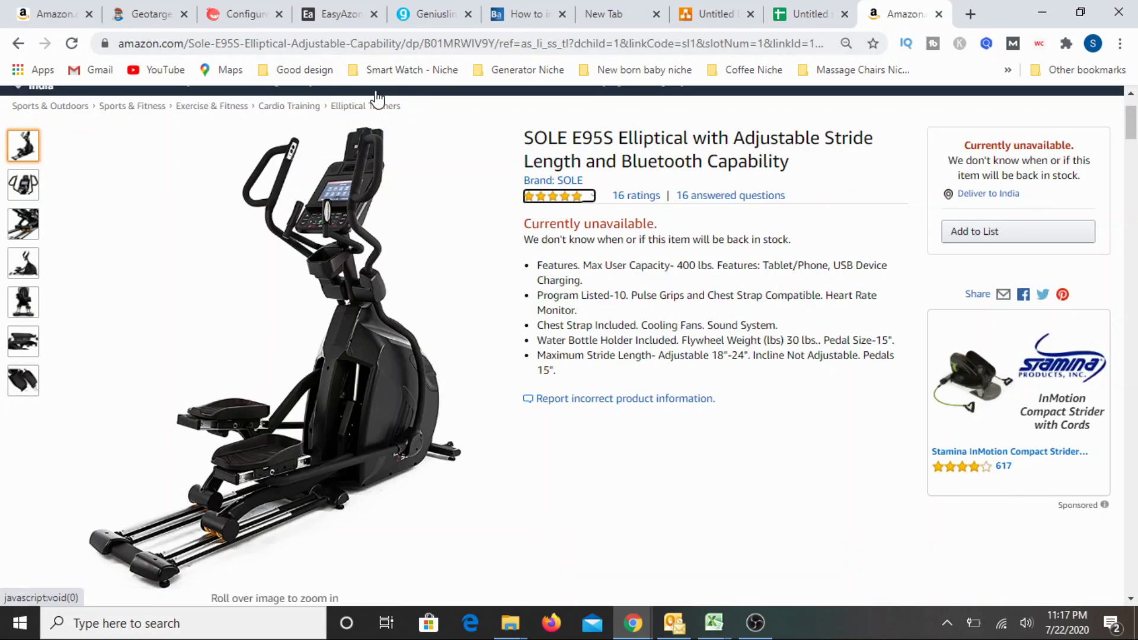
{"action": "double_click", "coordinate": [415, 43]}
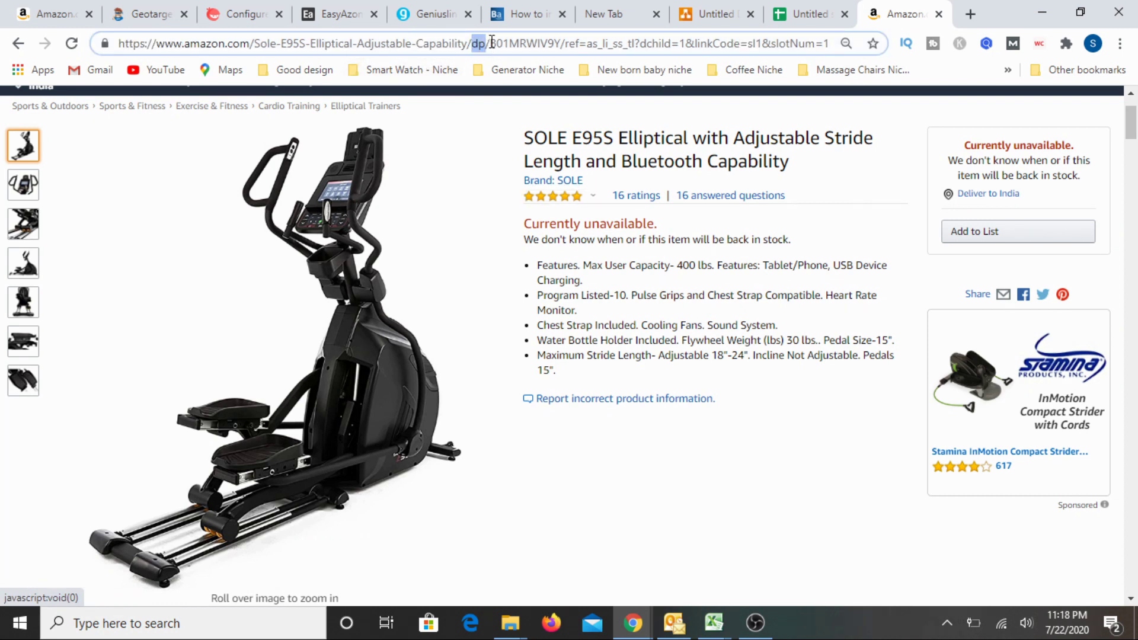
{"action": "left_click_drag", "start_coordinate": [491, 43], "coordinate": [560, 43]}
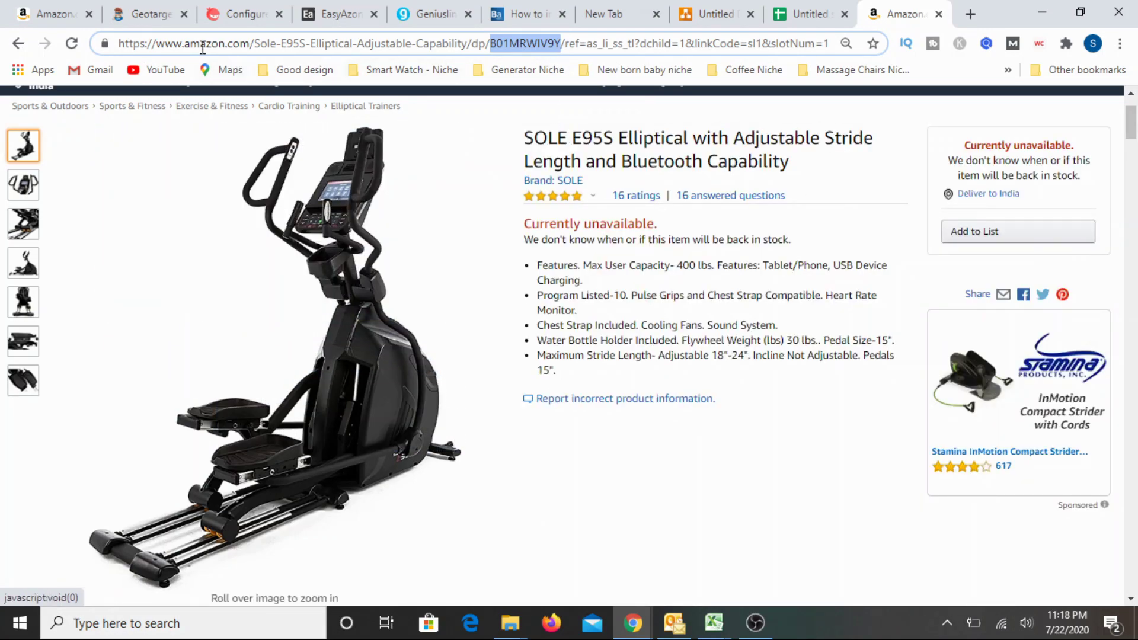
{"action": "left_click", "coordinate": [259, 43]}
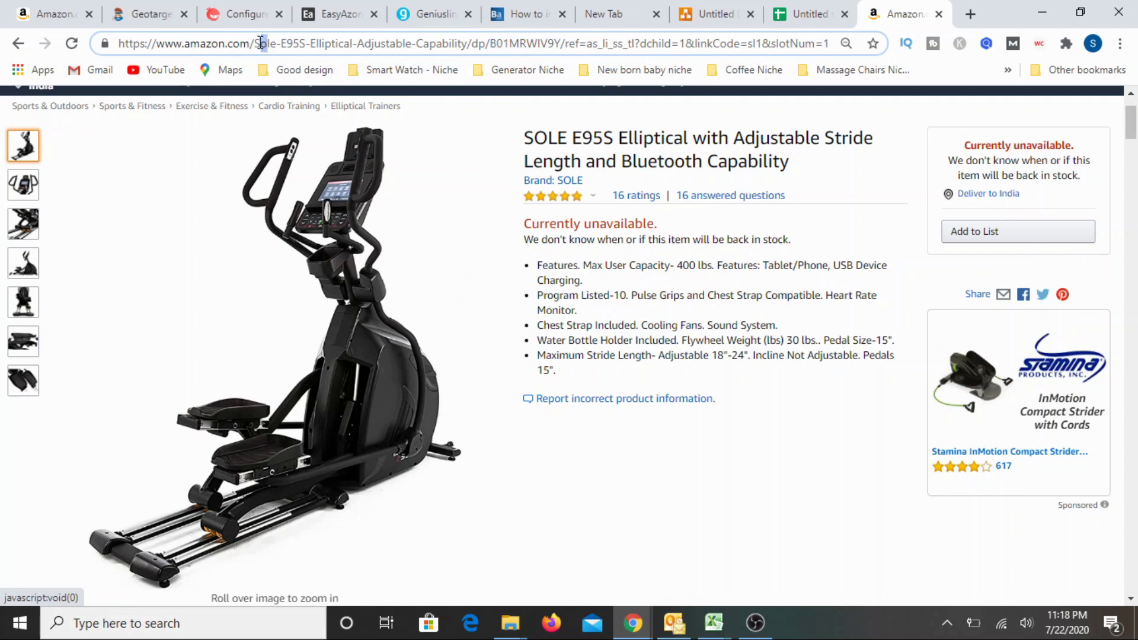
{"action": "left_click_drag", "start_coordinate": [261, 43], "coordinate": [466, 38]}
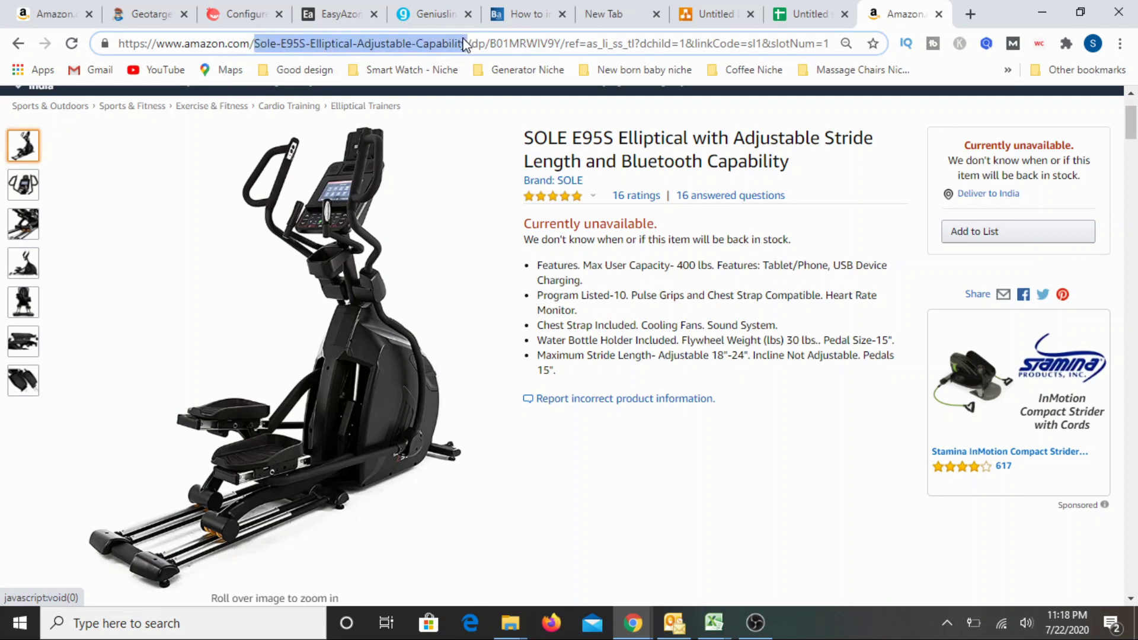
{"action": "key", "text": "BackSpace"}
{"action": "key", "text": "BackSpace"}
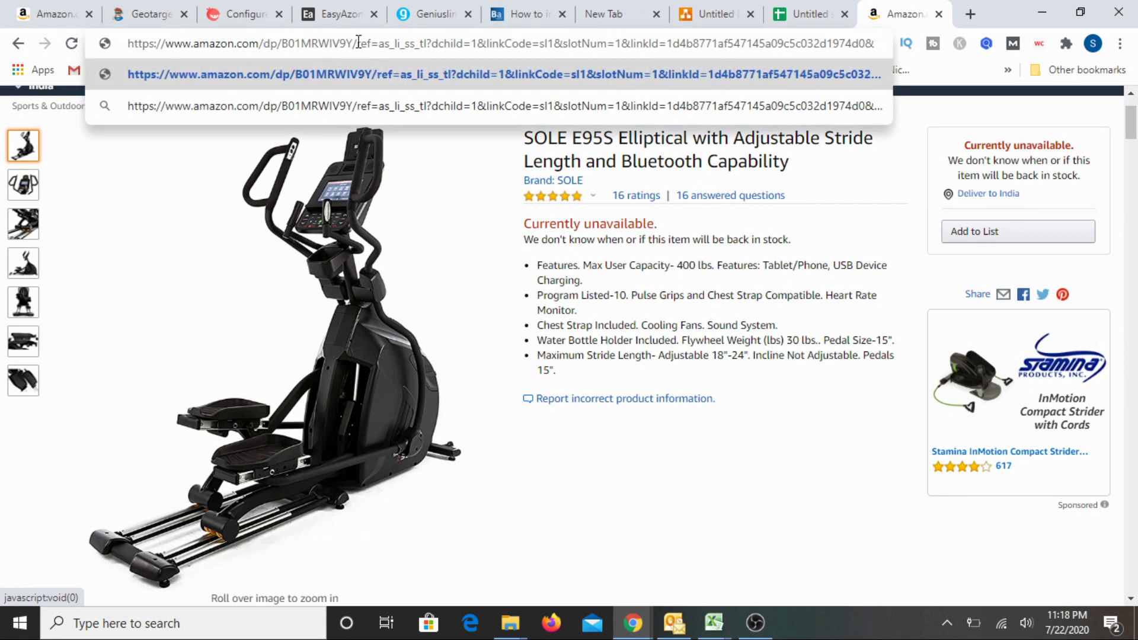
{"action": "left_click_drag", "start_coordinate": [359, 44], "coordinate": [1067, 11]}
{"action": "key", "text": "BackSpace"}
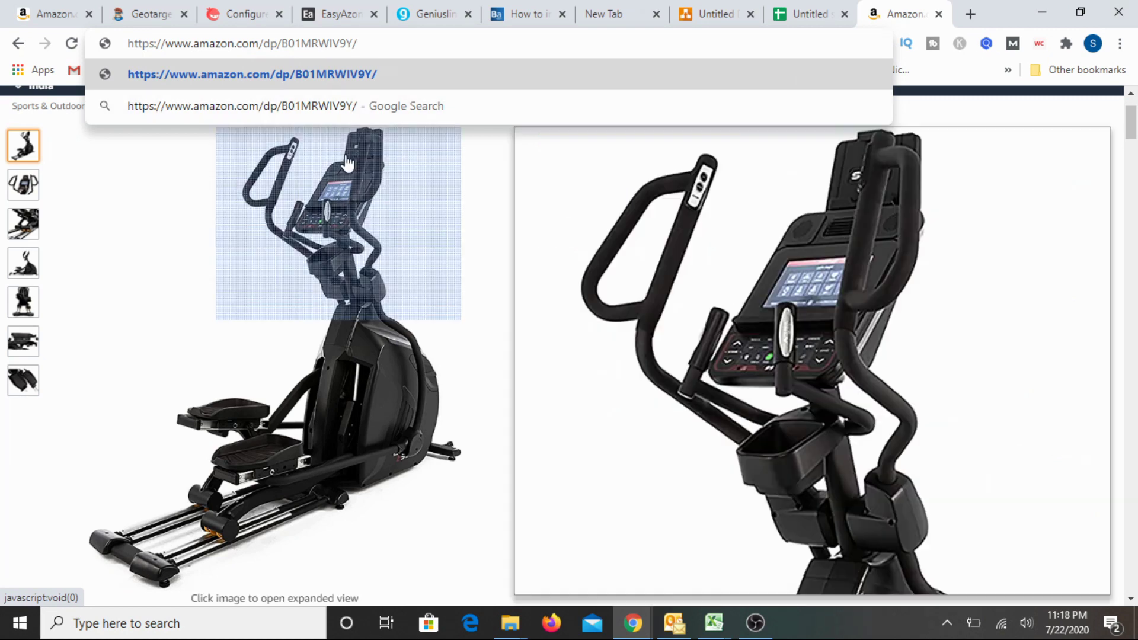
{"action": "key", "text": "Return"}
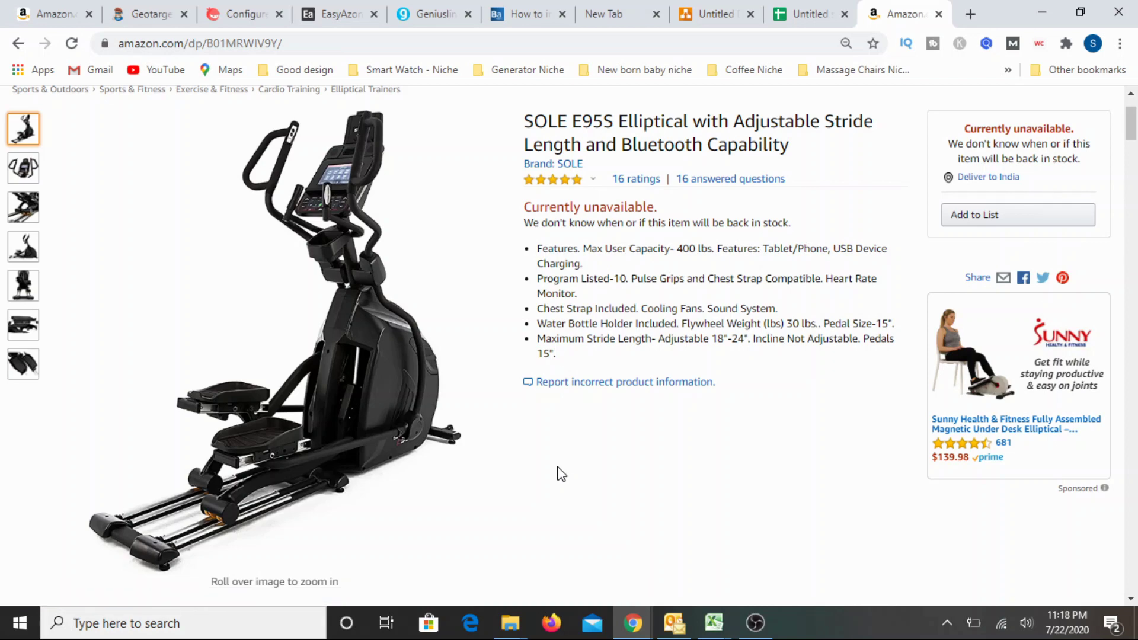
Step: Change the address's domain to amazon.ca and load the same ASIN on the Canadian store
{"action": "left_click", "coordinate": [172, 47]}
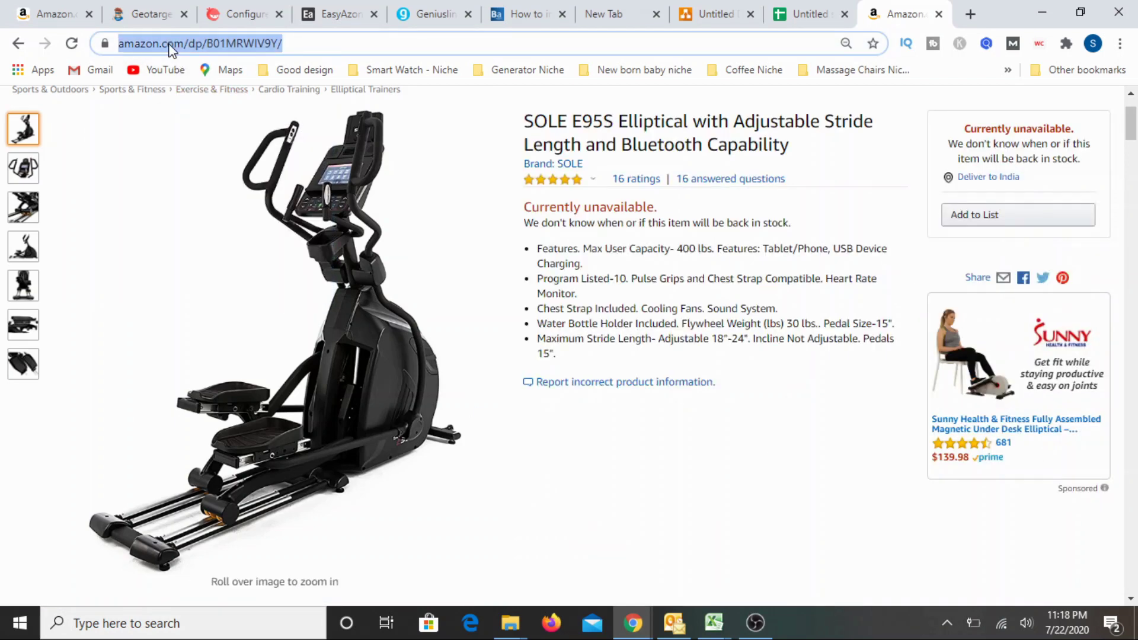
{"action": "left_click", "coordinate": [171, 46]}
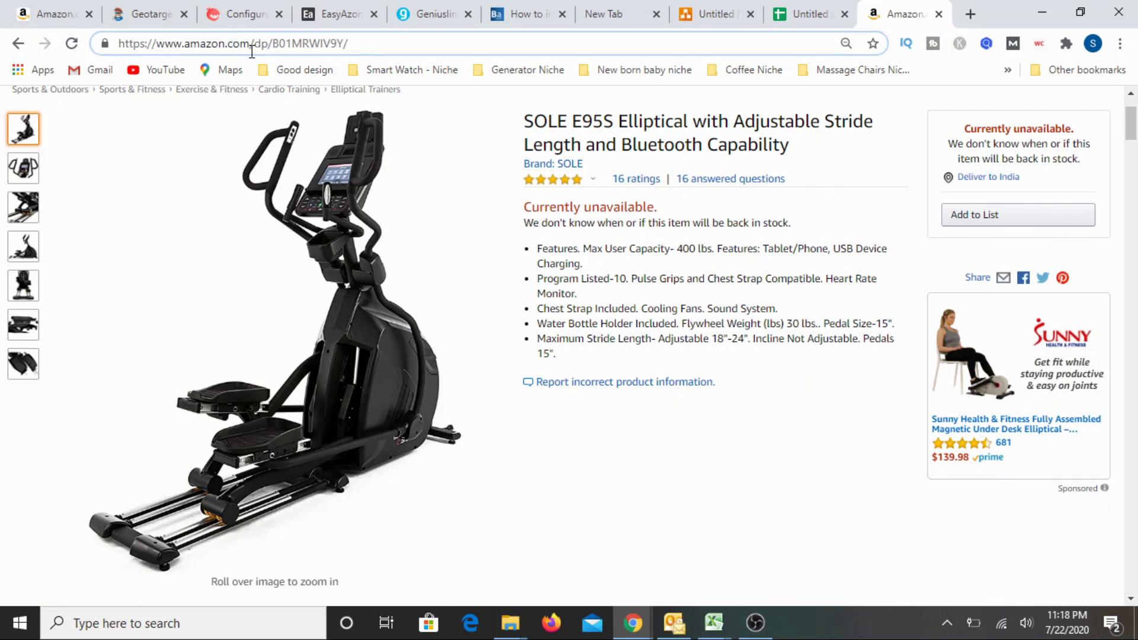
{"action": "key", "text": "Delete"}
{"action": "key", "text": "Delete"}
{"action": "type", "text": "a"}
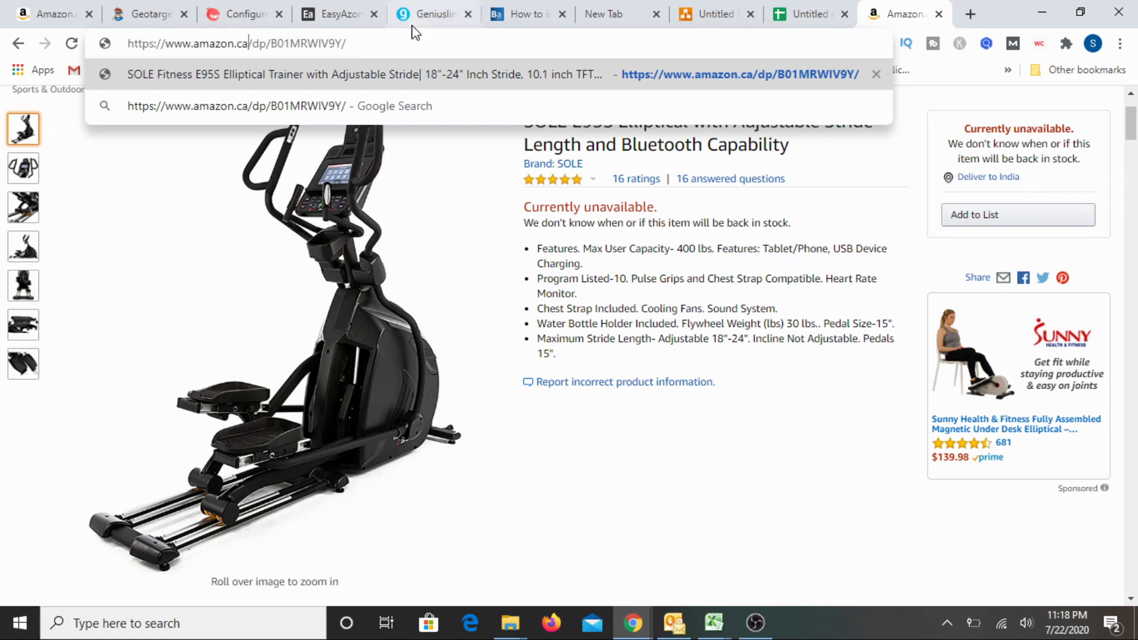
{"action": "key", "text": "Return"}
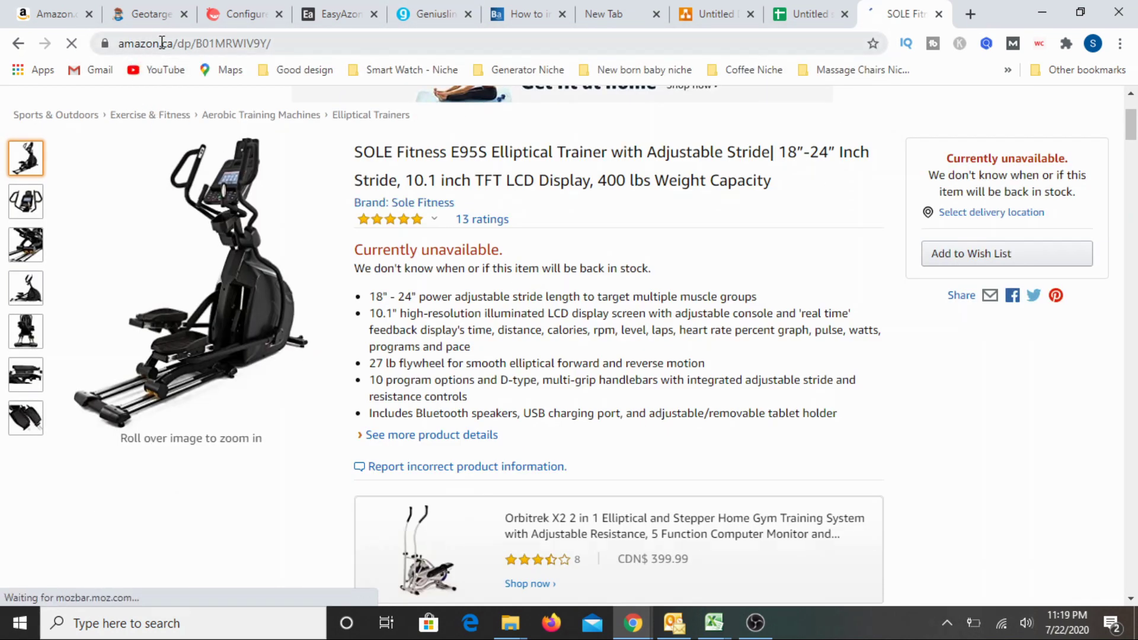
Step: Highlight the ASIN in the Canadian address, then change the domain to amazon.co.uk and load the page
{"action": "left_click", "coordinate": [268, 40]}
{"action": "left_click_drag", "start_coordinate": [267, 40], "coordinate": [198, 42]}
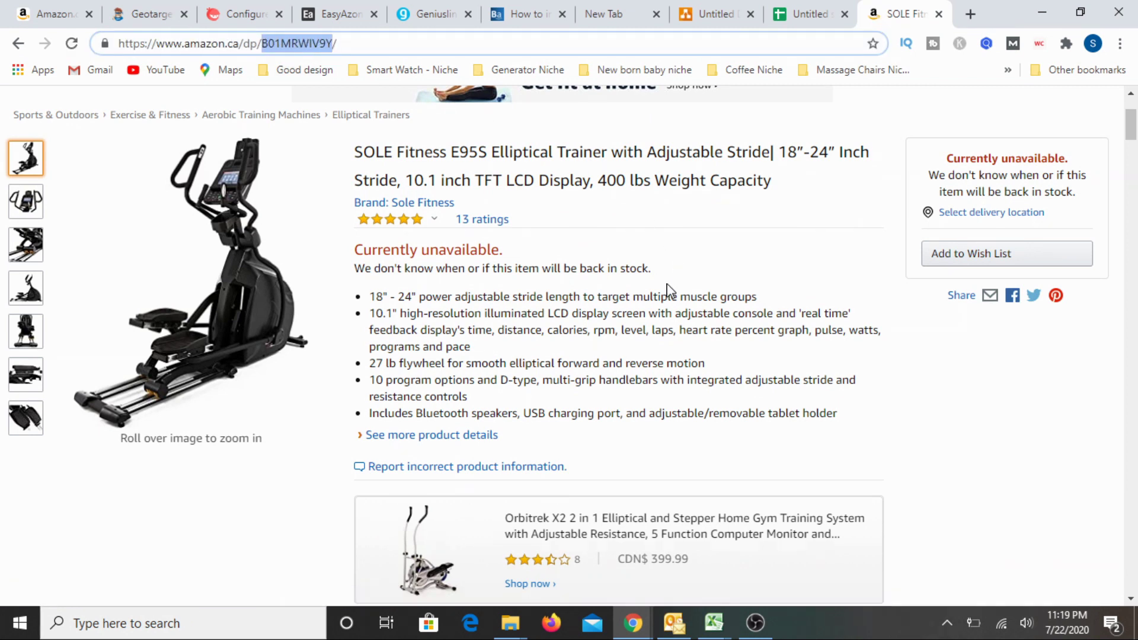
{"action": "left_click", "coordinate": [221, 42]}
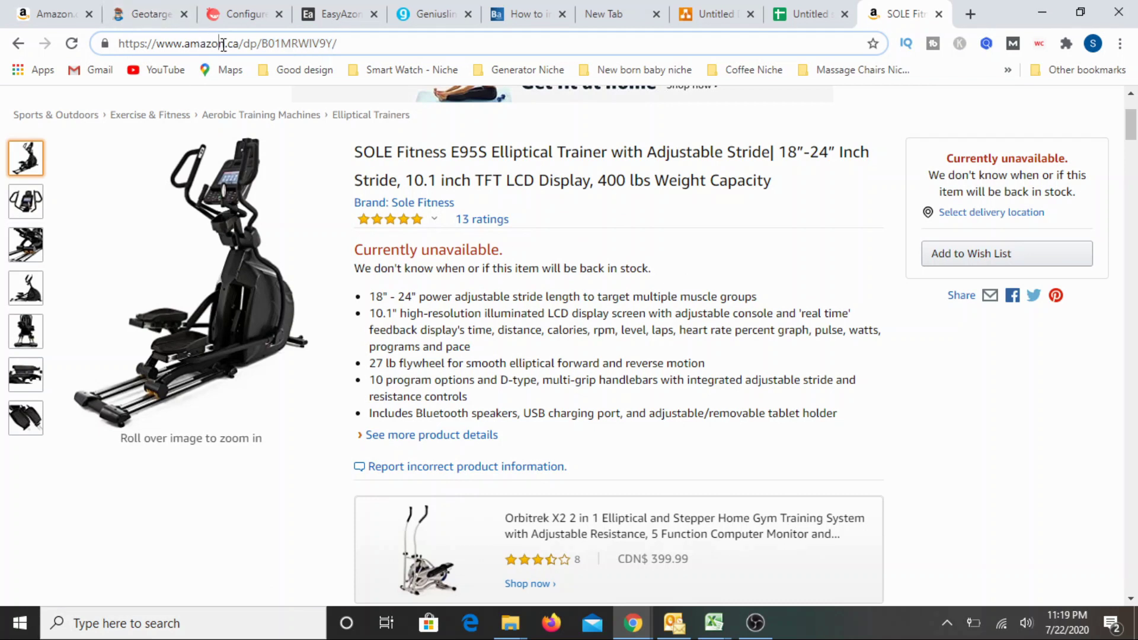
{"action": "left_click_drag", "start_coordinate": [231, 41], "coordinate": [235, 46]}
{"action": "type", "text": "co.uk"}
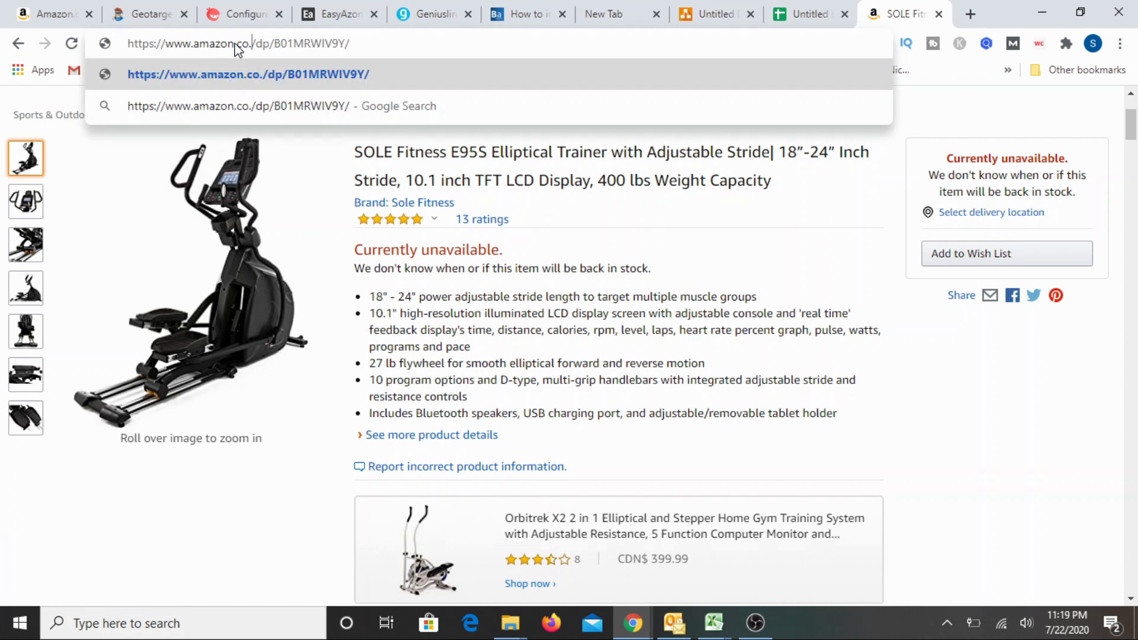
{"action": "key", "text": "Return"}
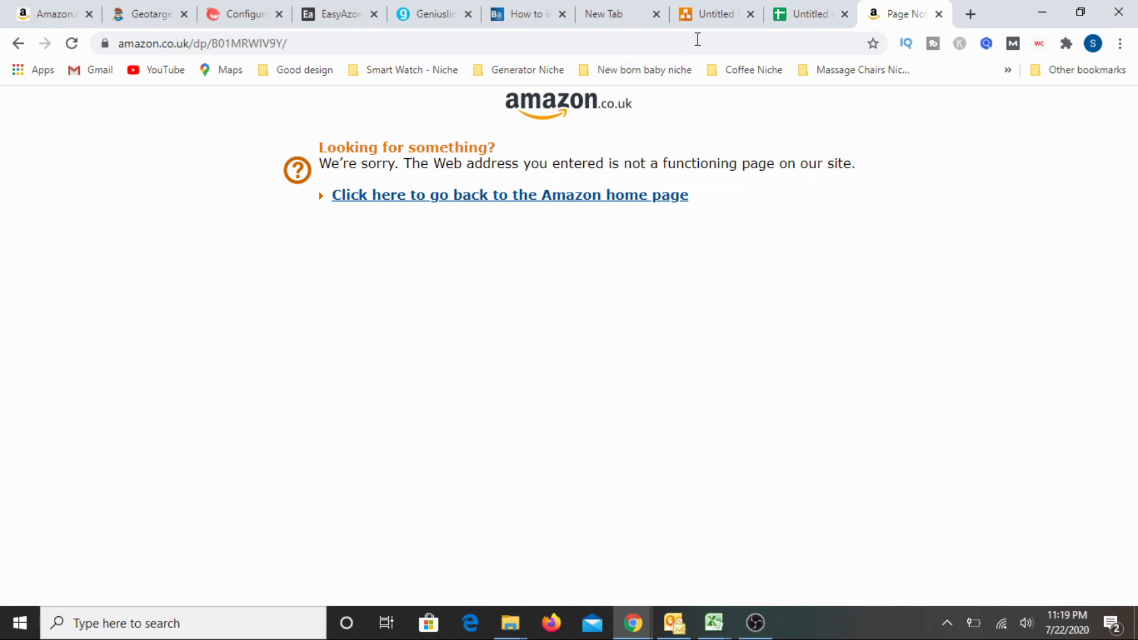
Step: Review the Direct Product Mapping method in the spreadsheet against the amazon.co.uk page for the same ASIN
{"action": "left_click", "coordinate": [792, 18]}
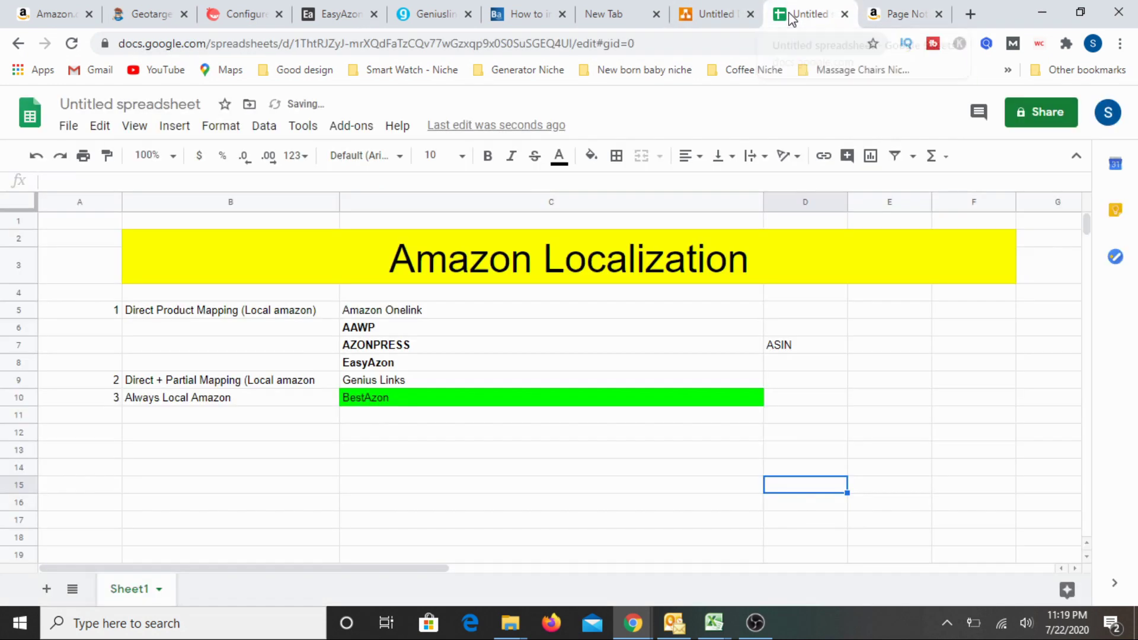
{"action": "left_click", "coordinate": [470, 483]}
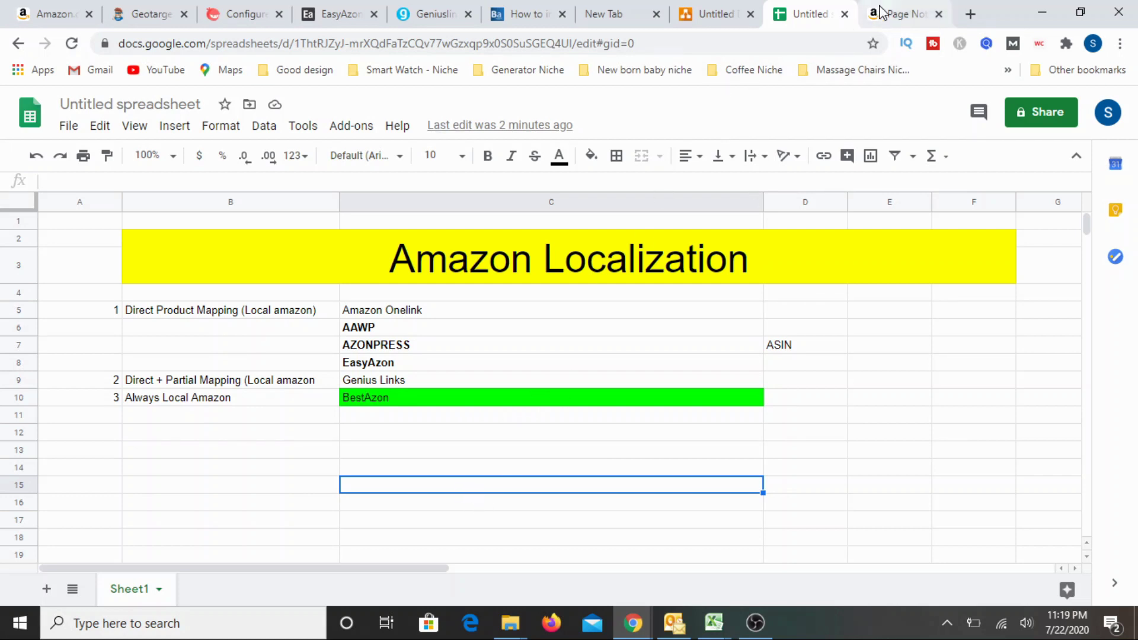
{"action": "left_click", "coordinate": [231, 310]}
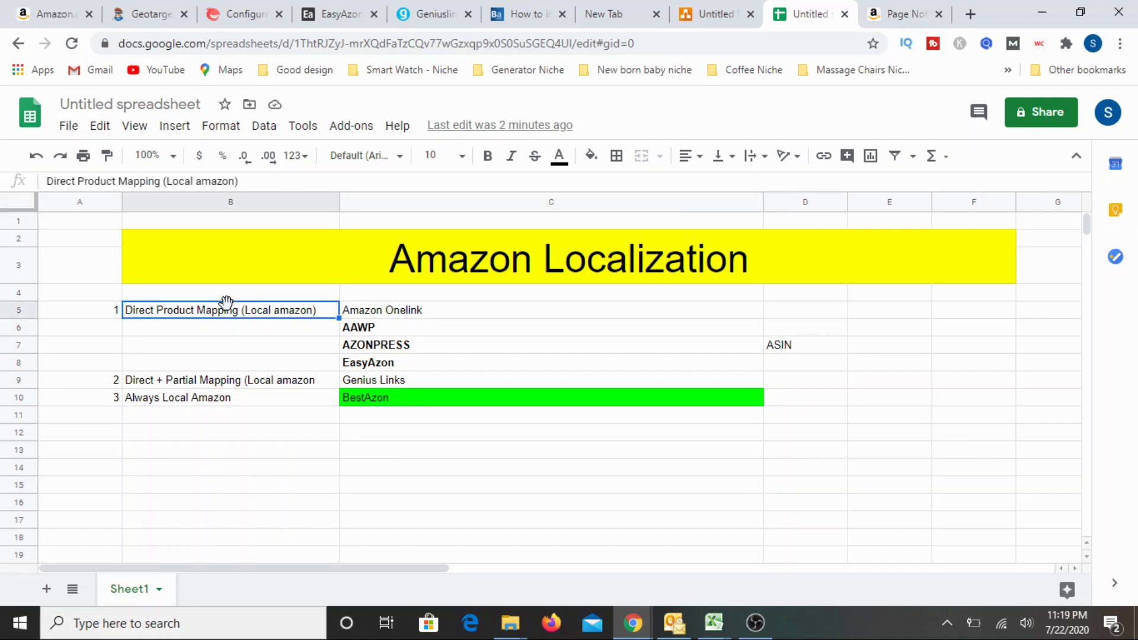
{"action": "left_click", "coordinate": [888, 14]}
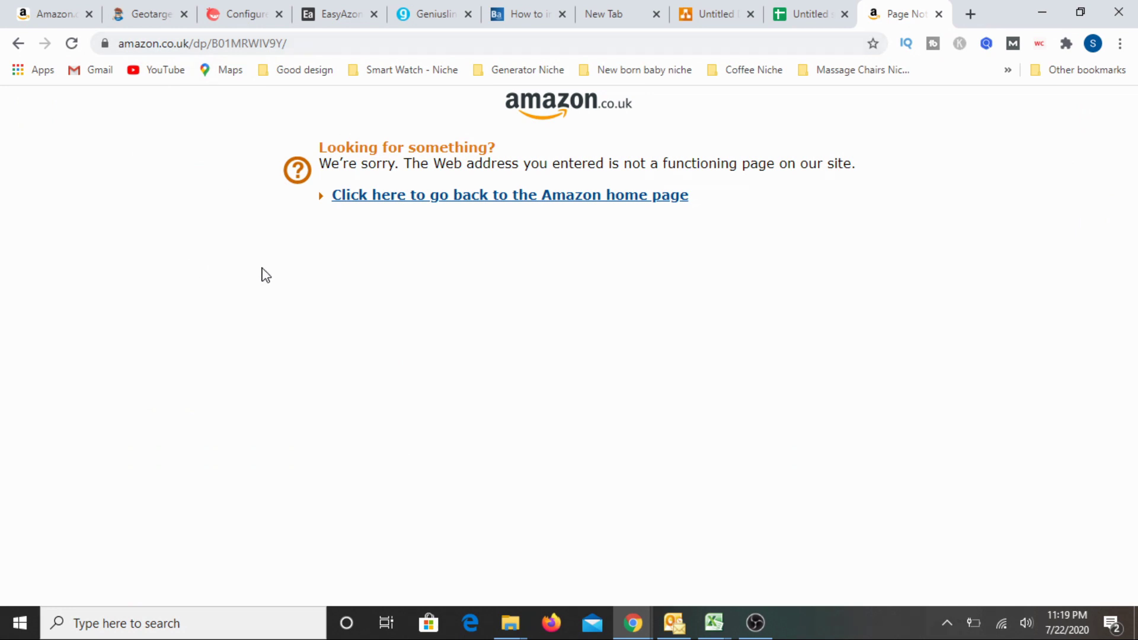
{"action": "left_click", "coordinate": [791, 18]}
{"action": "left_click", "coordinate": [571, 471]}
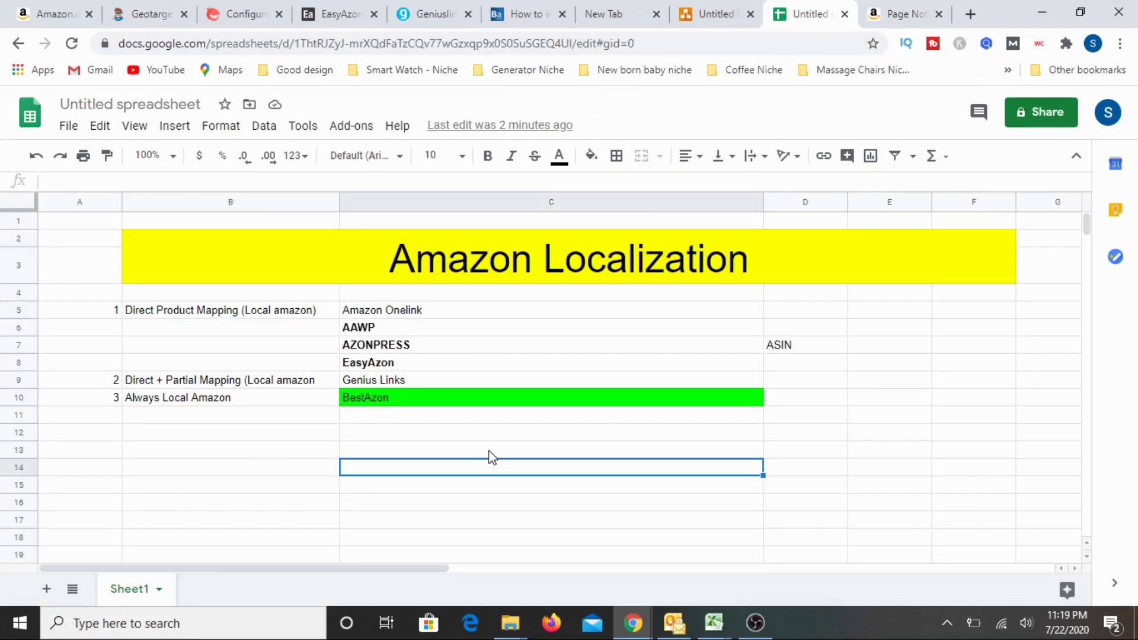
Step: Highlight the direct mapping tools from Amazon Onelink to EasyAzon, especially AAWP, AZONPRESS and EasyAzon, and compare them with the amazon.co.uk page
{"action": "left_click_drag", "start_coordinate": [407, 314], "coordinate": [407, 363]}
{"action": "left_click", "coordinate": [423, 454]}
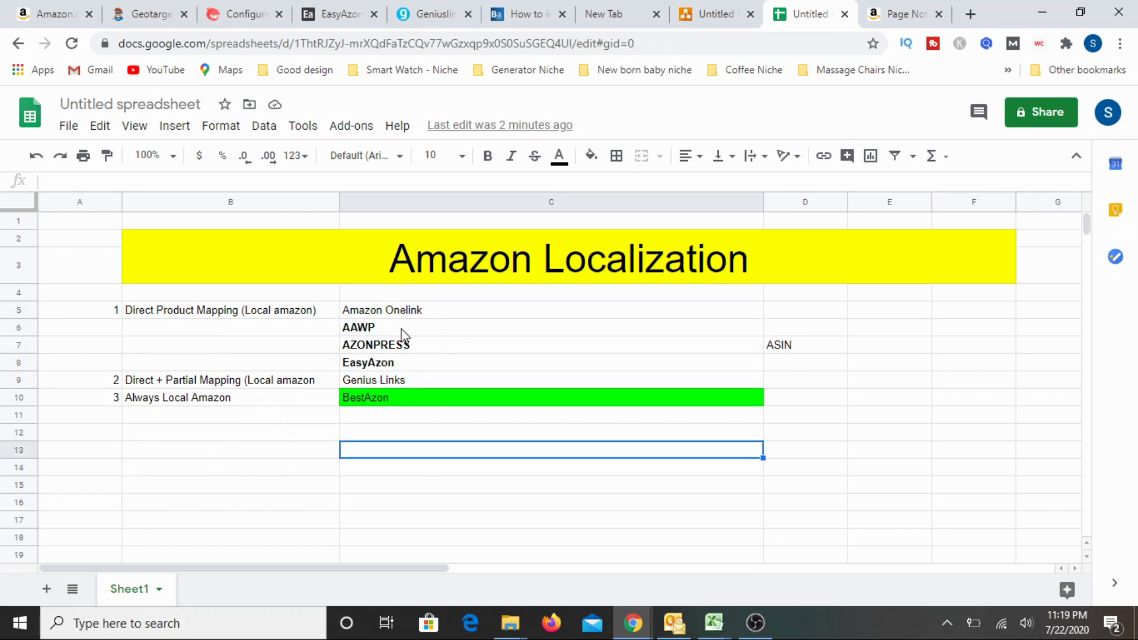
{"action": "left_click_drag", "start_coordinate": [400, 329], "coordinate": [407, 364]}
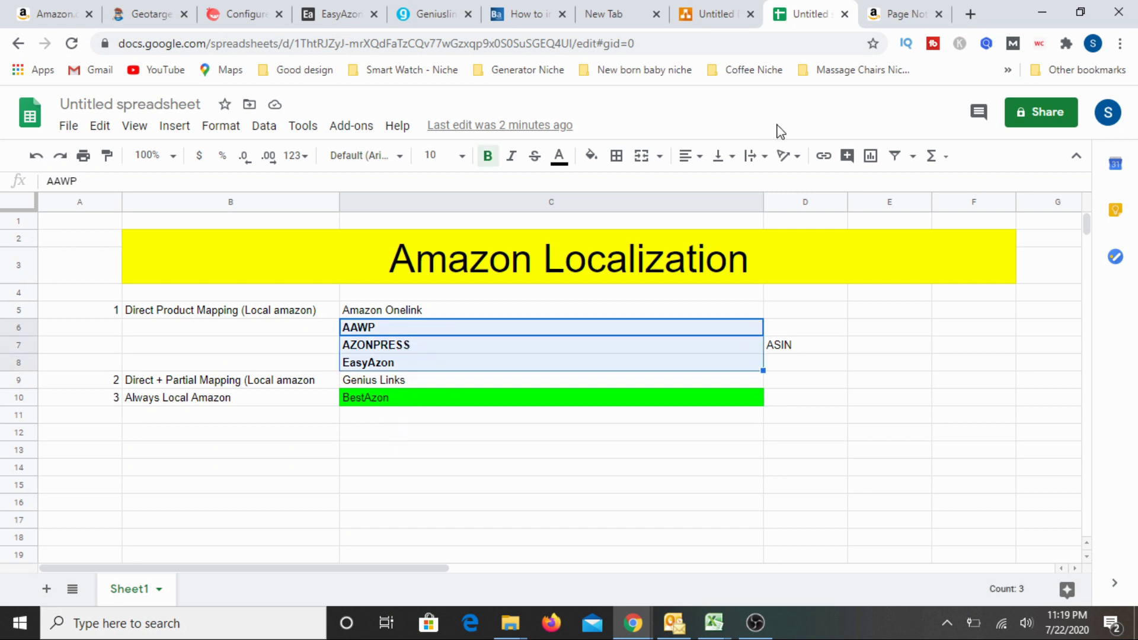
{"action": "left_click", "coordinate": [867, 16]}
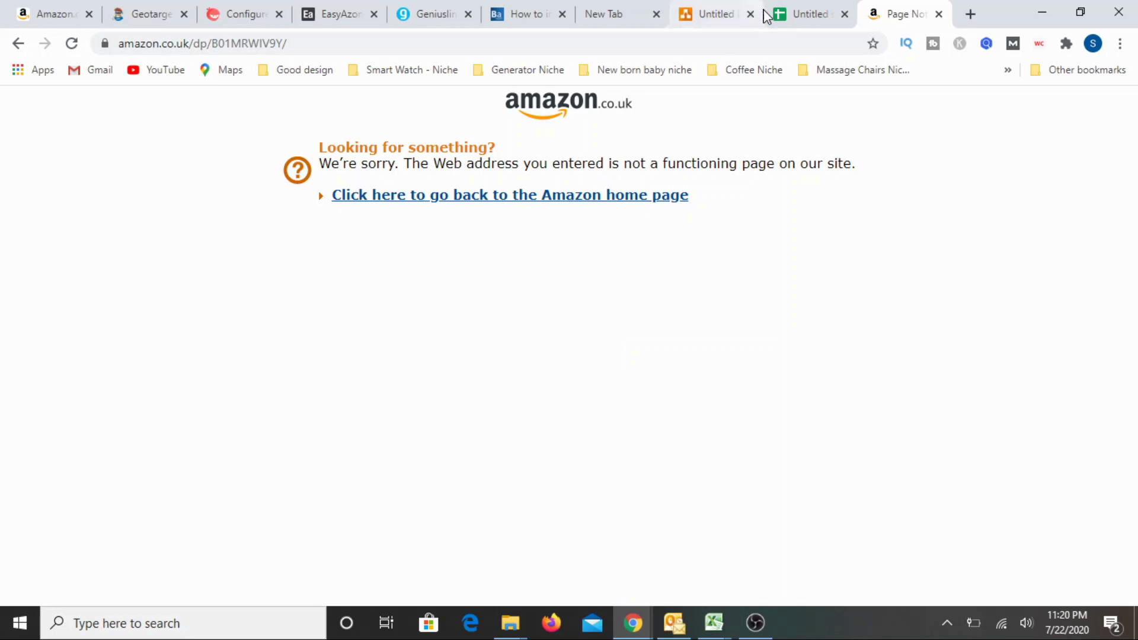
{"action": "left_click", "coordinate": [809, 14]}
{"action": "left_click_drag", "start_coordinate": [419, 466], "coordinate": [419, 450]}
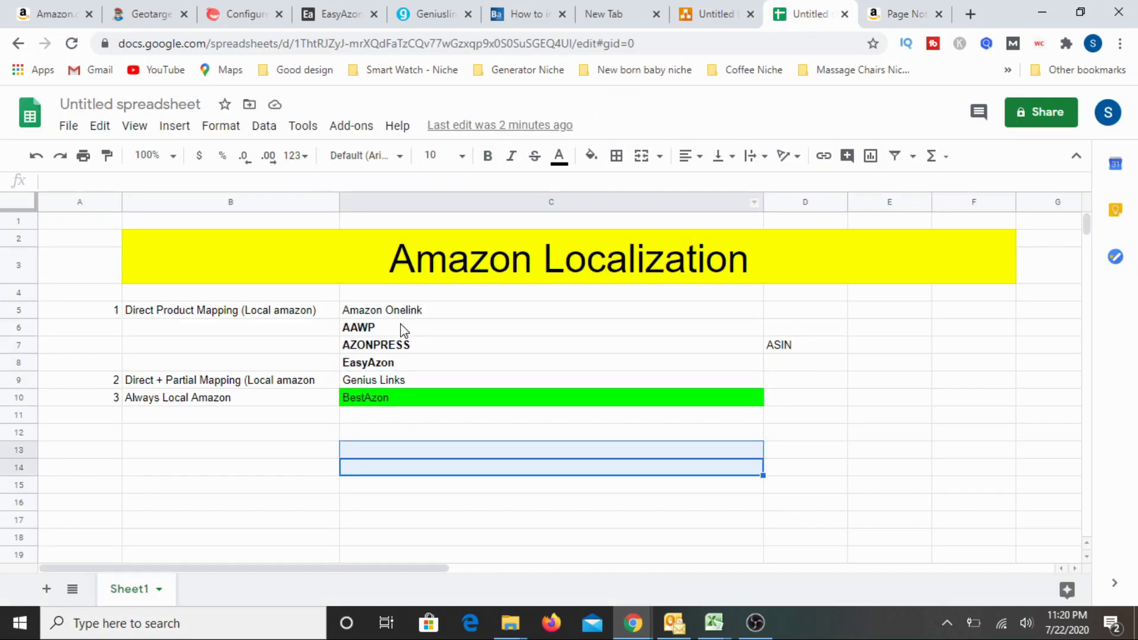
{"action": "left_click_drag", "start_coordinate": [405, 329], "coordinate": [404, 362]}
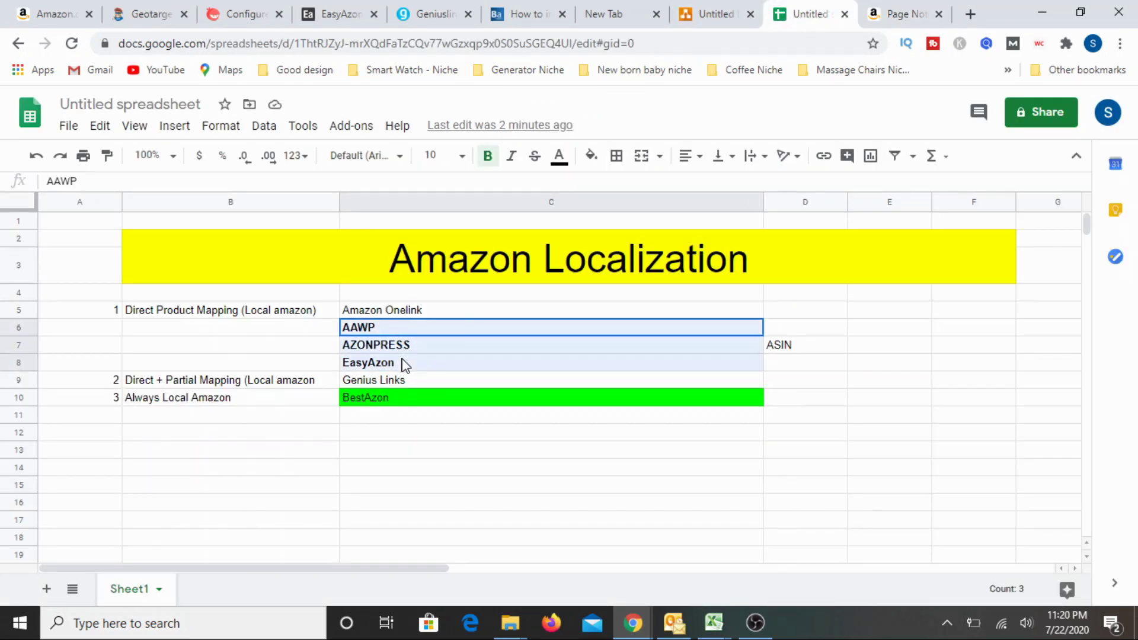
{"action": "left_click", "coordinate": [570, 485]}
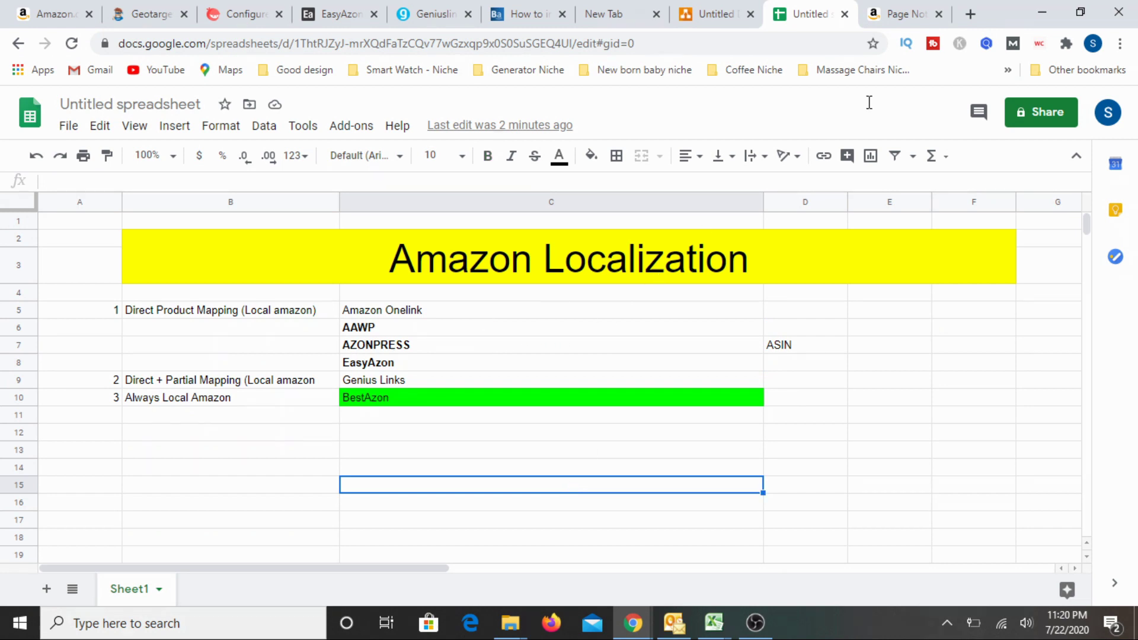
Step: Check the amazon.co.uk page, point out Genius Links in the spreadsheet, and go back to the page
{"action": "left_click", "coordinate": [896, 13]}
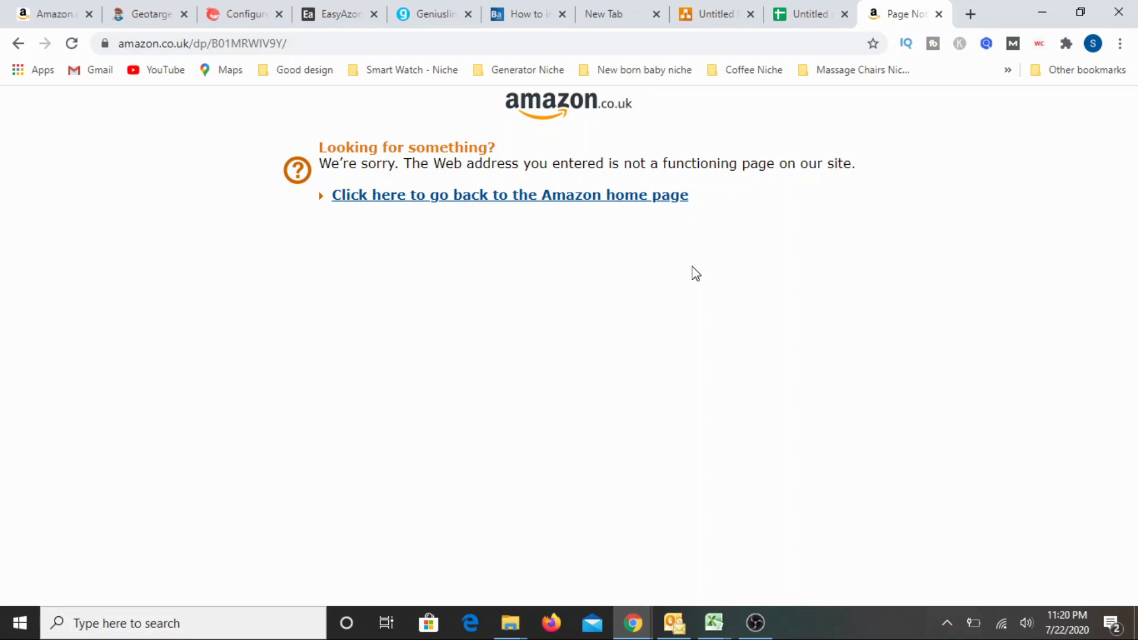
{"action": "left_click", "coordinate": [800, 10]}
{"action": "left_click", "coordinate": [284, 452]}
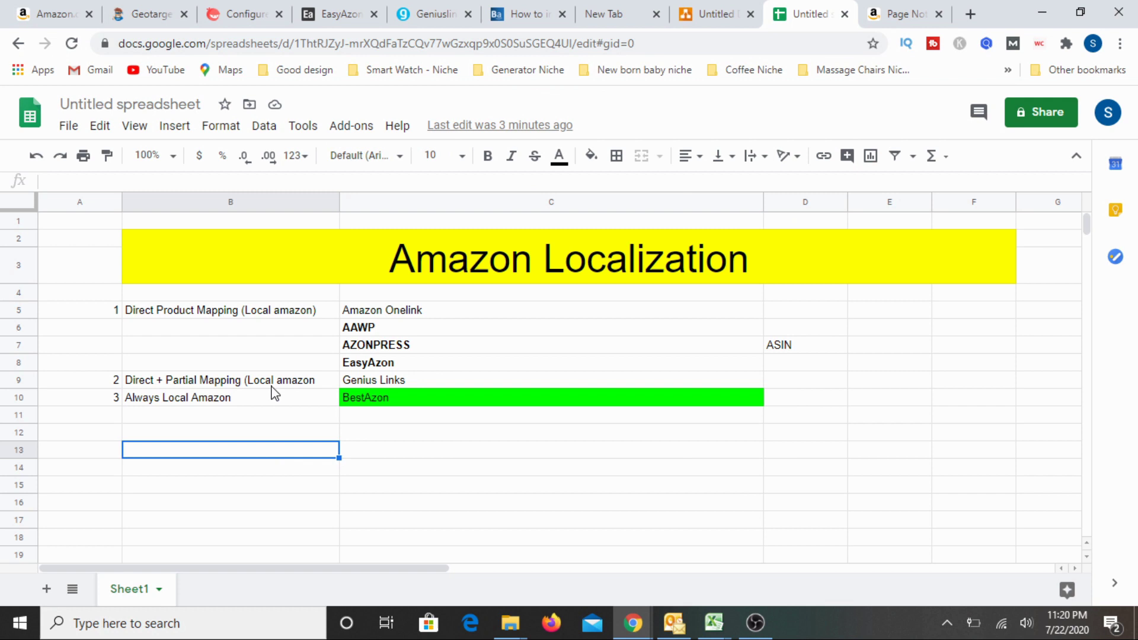
{"action": "left_click", "coordinate": [369, 383]}
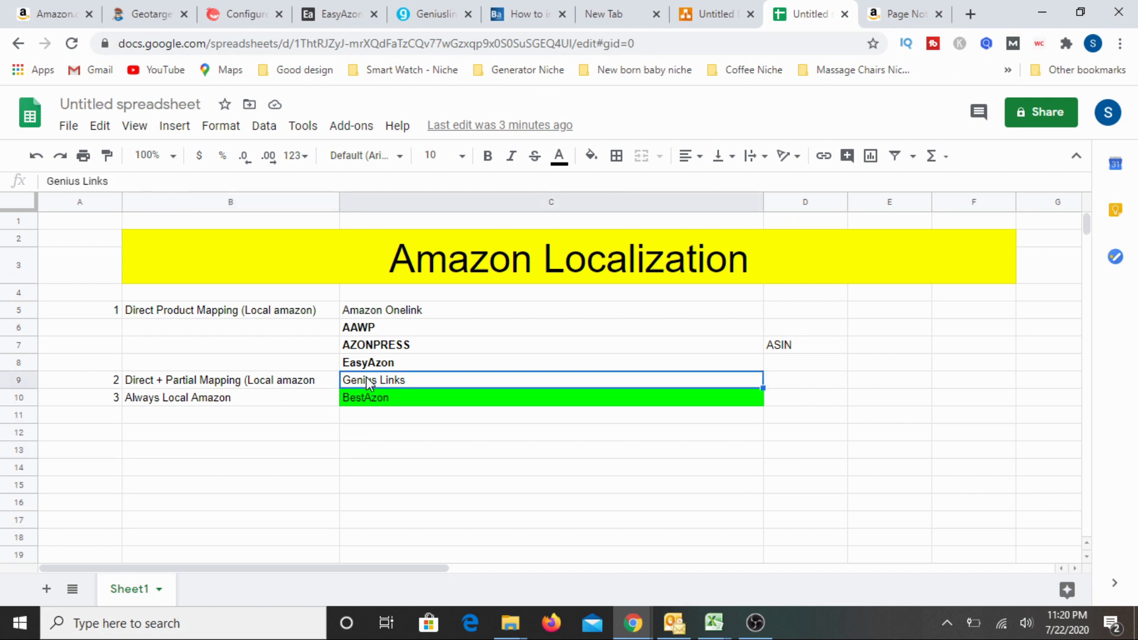
{"action": "left_click", "coordinate": [893, 18]}
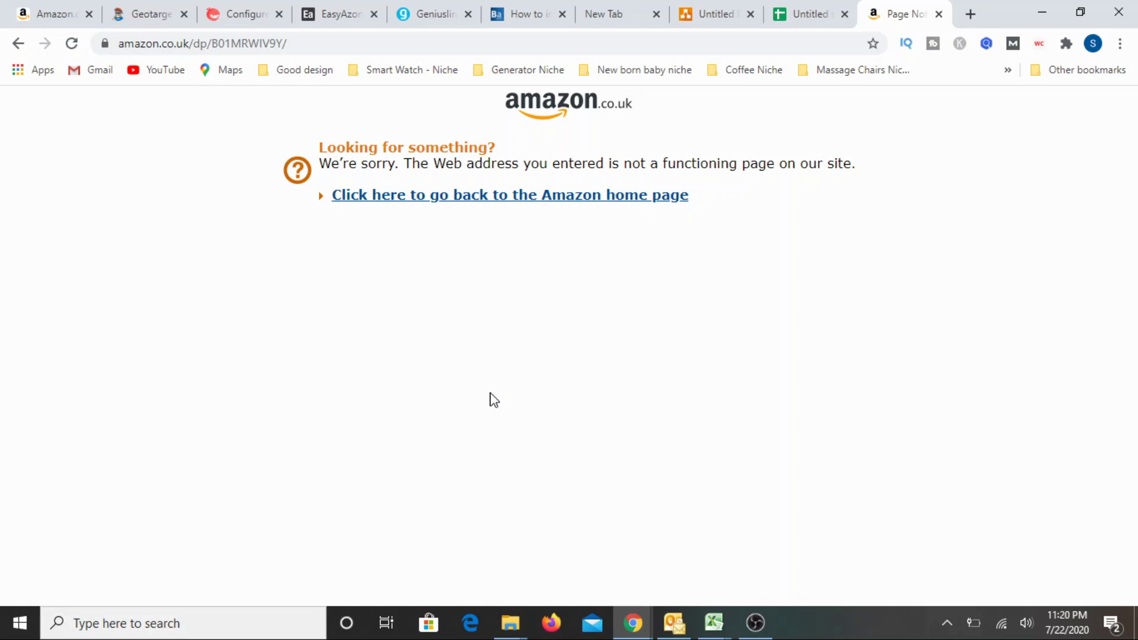
Step: Highlight the direct mapping tools from Amazon Onelink to EasyAzon, point out Always Local Amazon, and compare with the amazon.co.uk page
{"action": "left_click", "coordinate": [803, 14]}
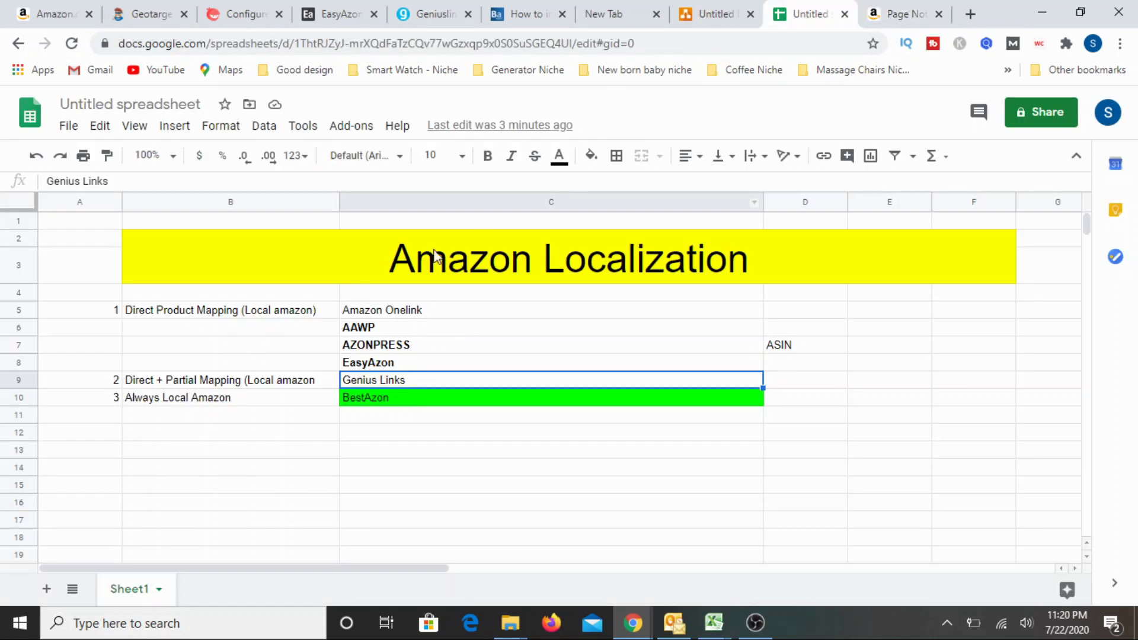
{"action": "left_click_drag", "start_coordinate": [355, 310], "coordinate": [359, 362]}
{"action": "left_click", "coordinate": [428, 451]}
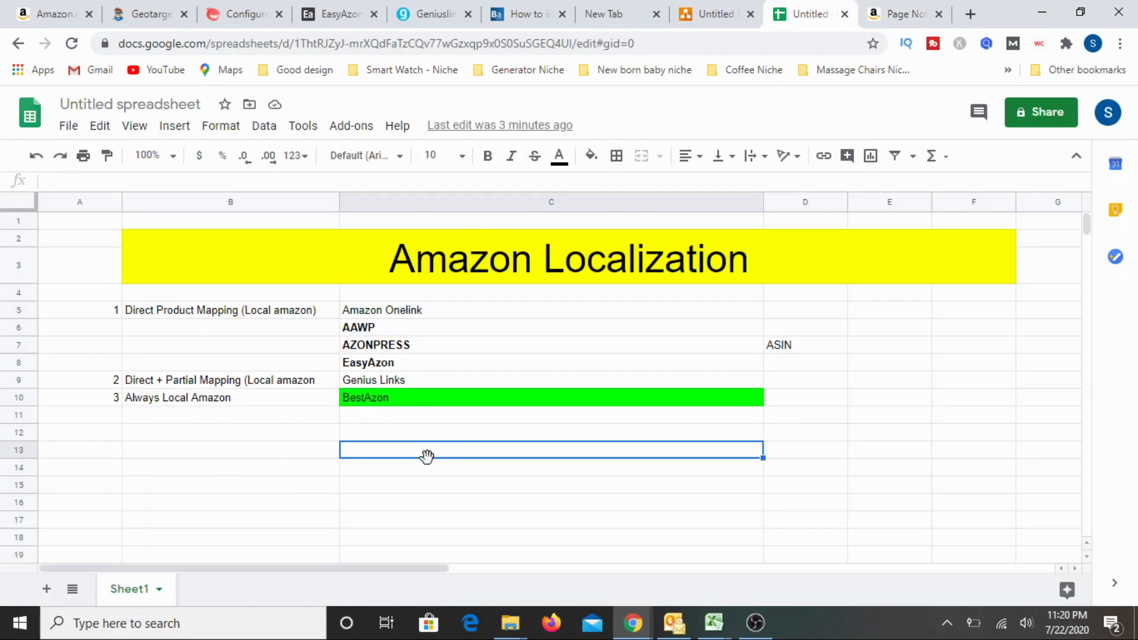
{"action": "left_click", "coordinate": [229, 485]}
{"action": "left_click", "coordinate": [255, 406]}
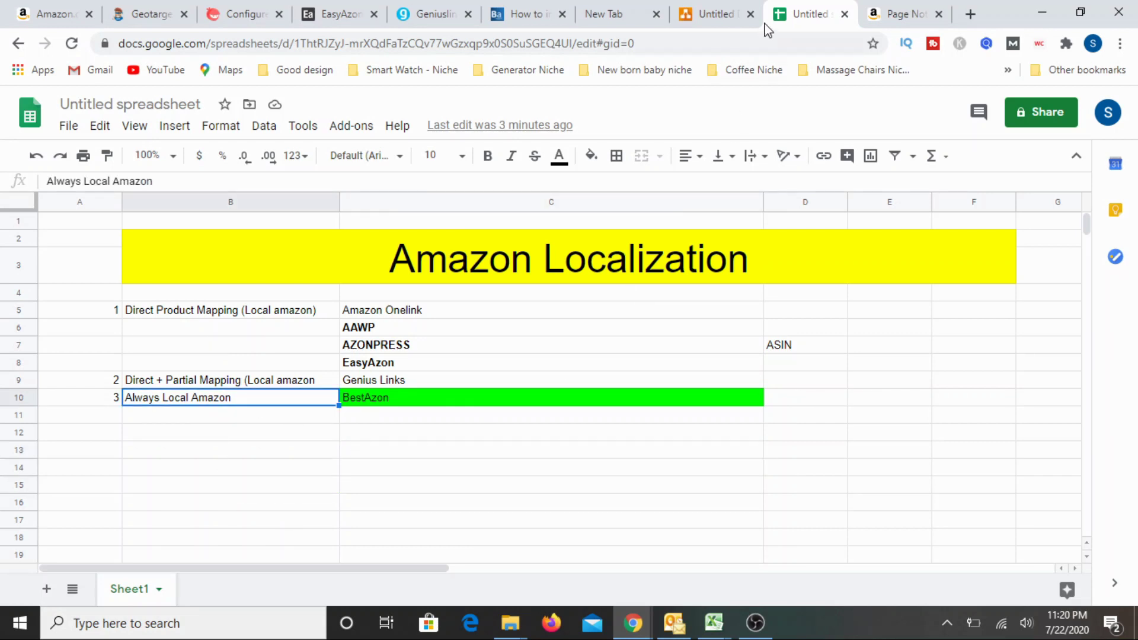
{"action": "left_click", "coordinate": [893, 11]}
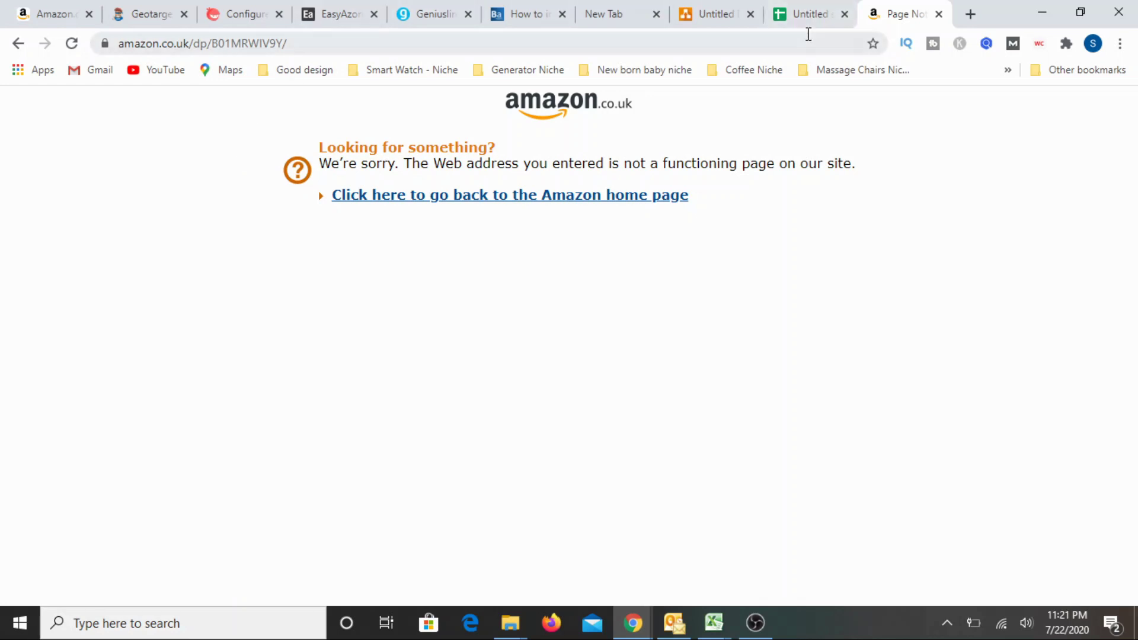
{"action": "left_click", "coordinate": [808, 11]}
{"action": "left_click", "coordinate": [465, 505]}
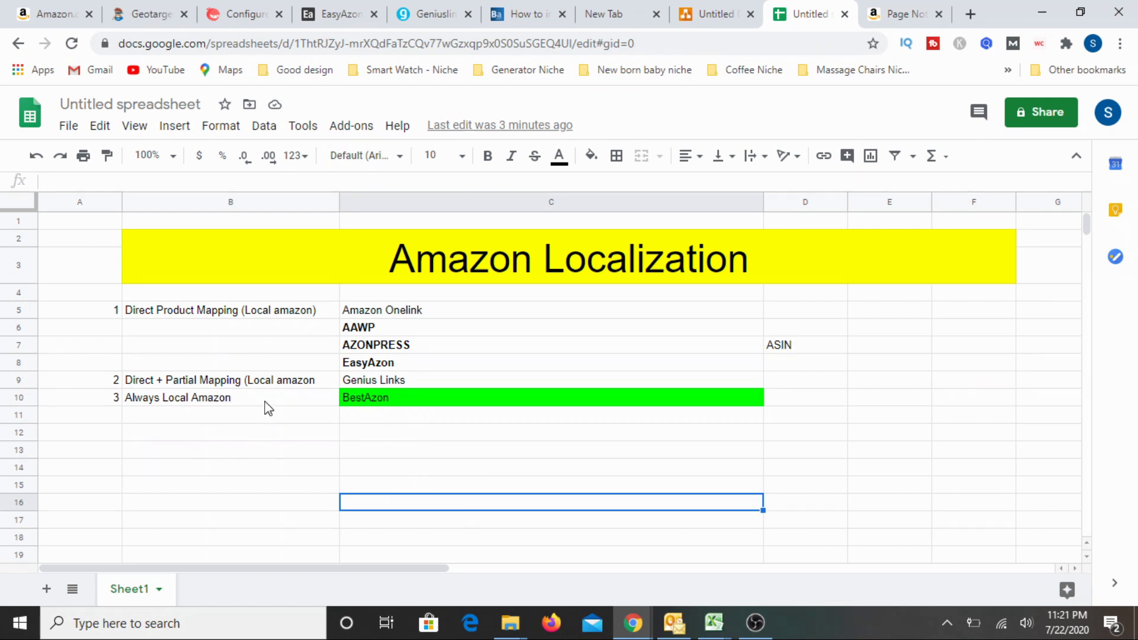
Step: Open the BestAzon WordPress installation article, close its enlarged screenshot, and review the article from its beginning
{"action": "left_click", "coordinate": [526, 15]}
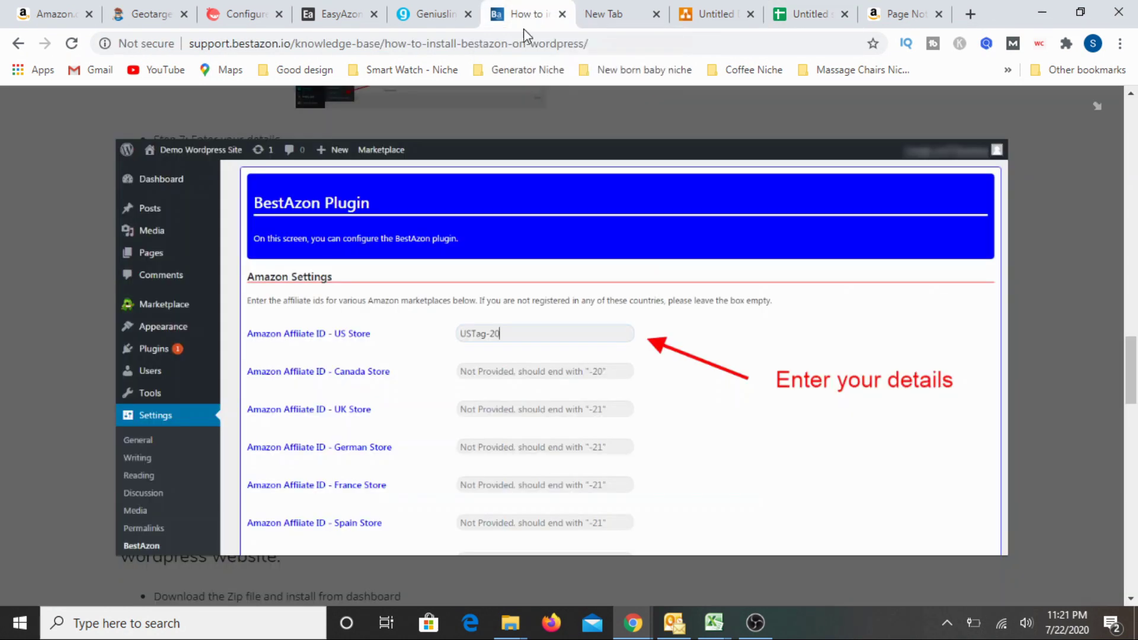
{"action": "left_click", "coordinate": [1022, 327]}
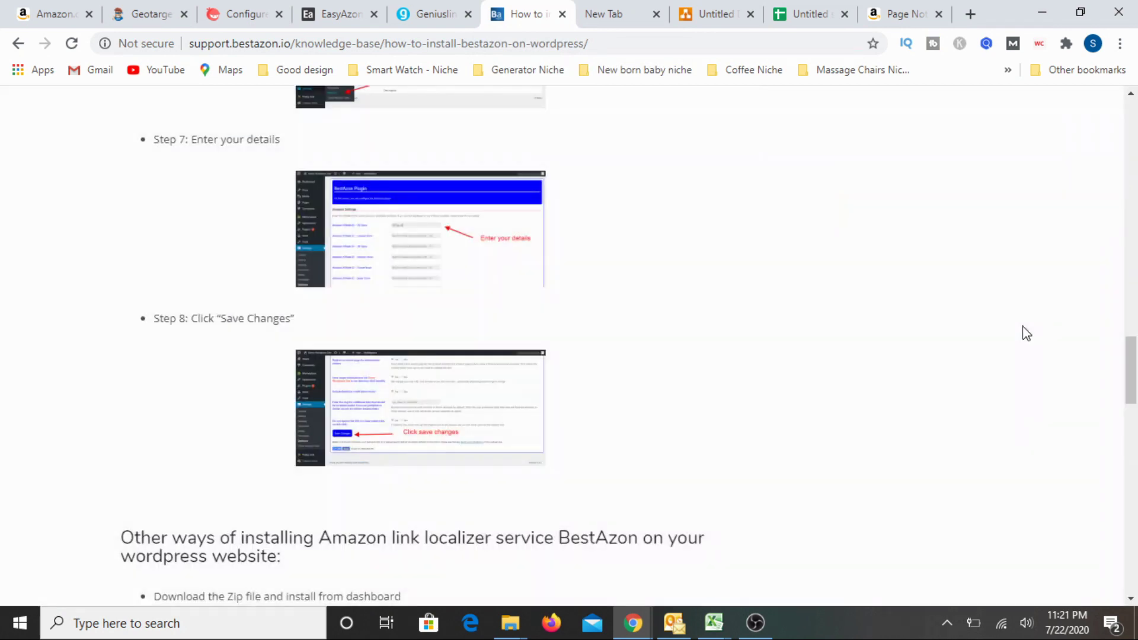
{"action": "scroll", "coordinate": [1027, 334], "scroll_direction": "up", "scroll_amount": 20}
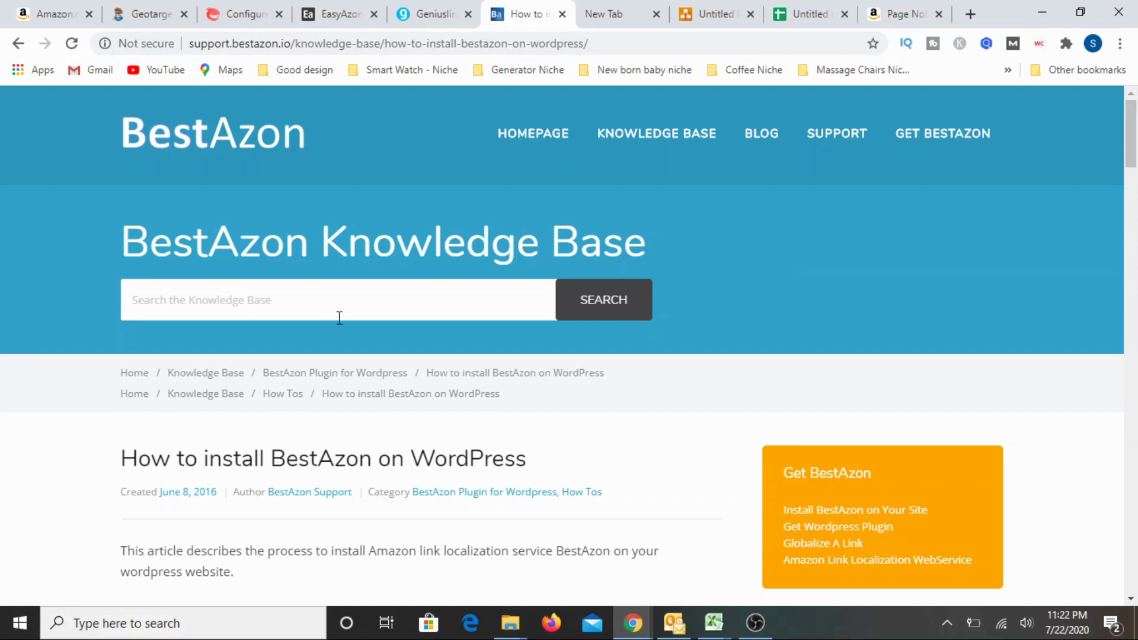
{"action": "scroll", "coordinate": [346, 321], "scroll_direction": "down", "scroll_amount": 1}
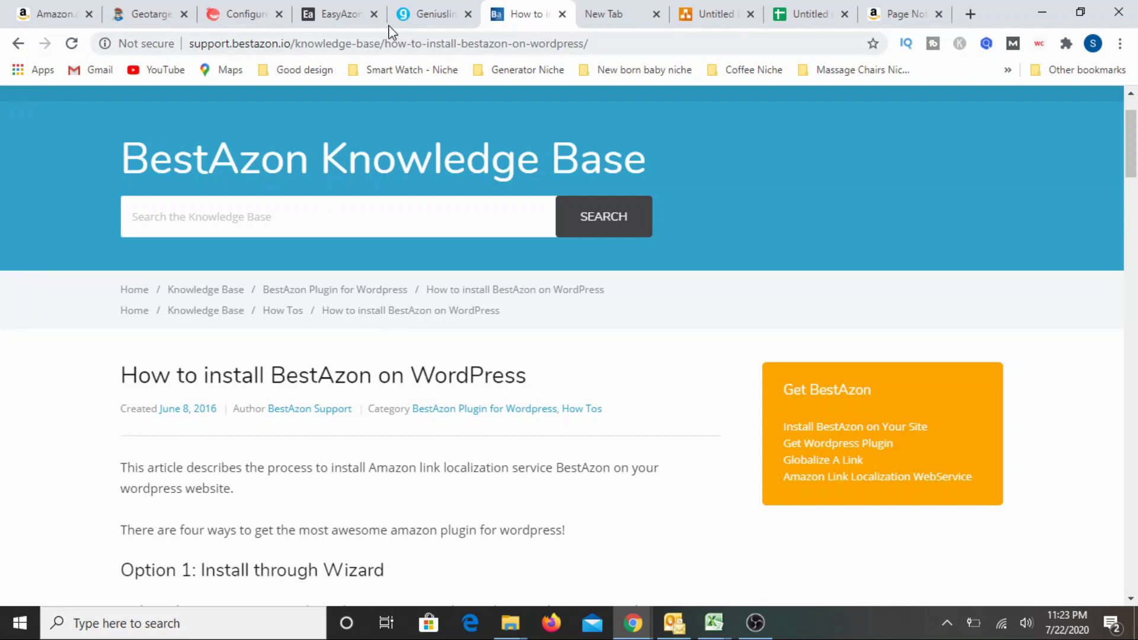
Step: Check the Geniuslink features page, point out BestAzon and Genius Links in the spreadsheet, and go back to the features page
{"action": "left_click", "coordinate": [403, 17]}
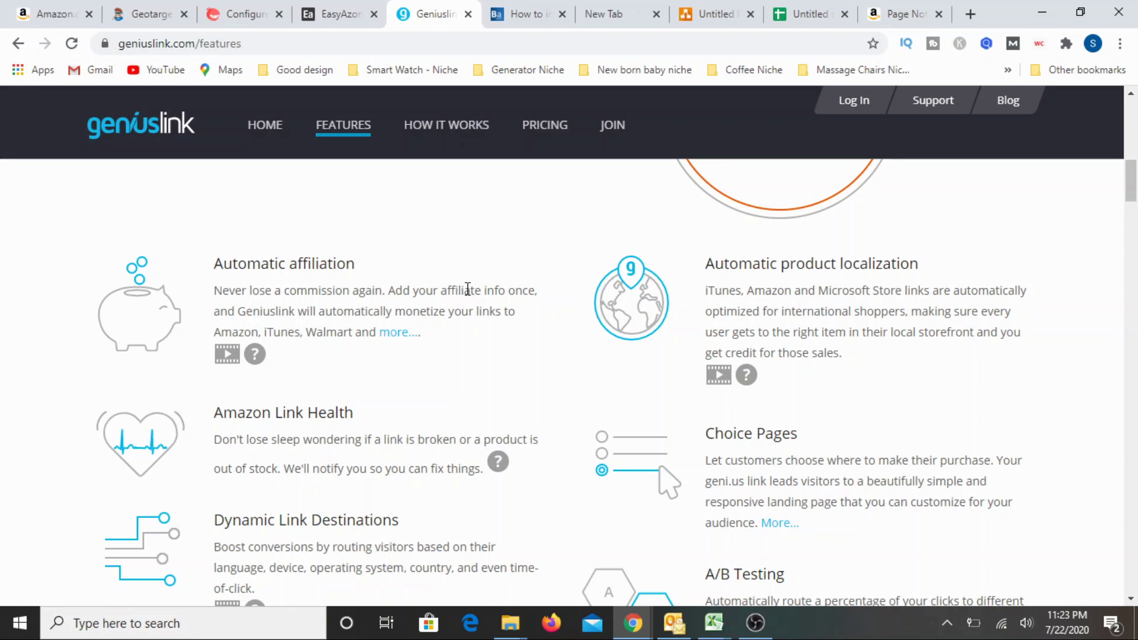
{"action": "left_click", "coordinate": [806, 13]}
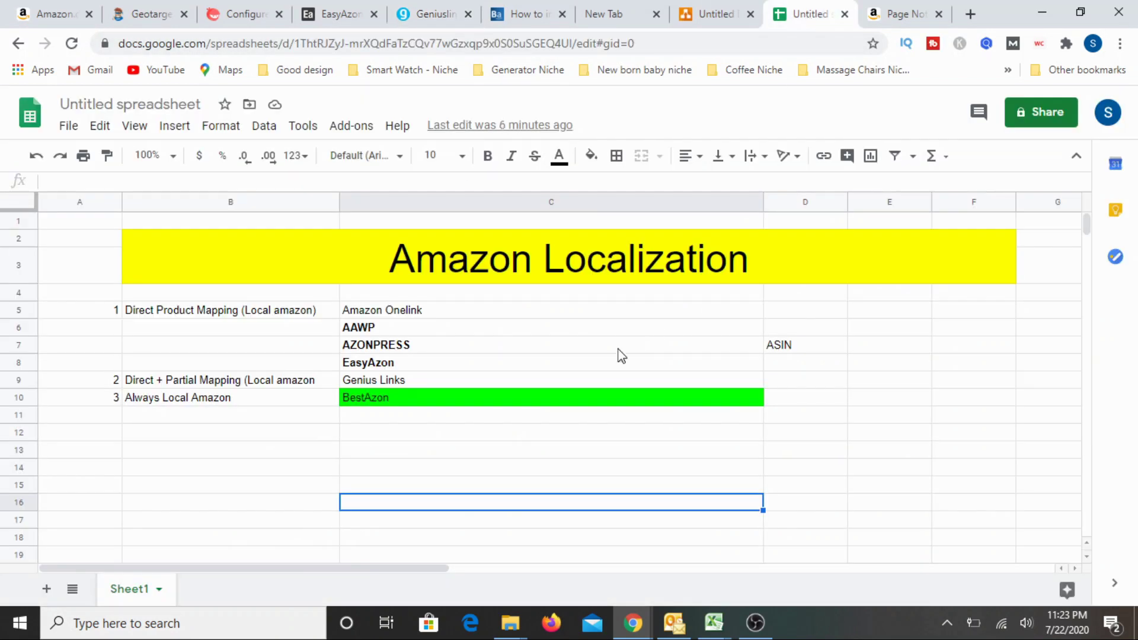
{"action": "left_click", "coordinate": [400, 415]}
{"action": "left_click", "coordinate": [396, 399]}
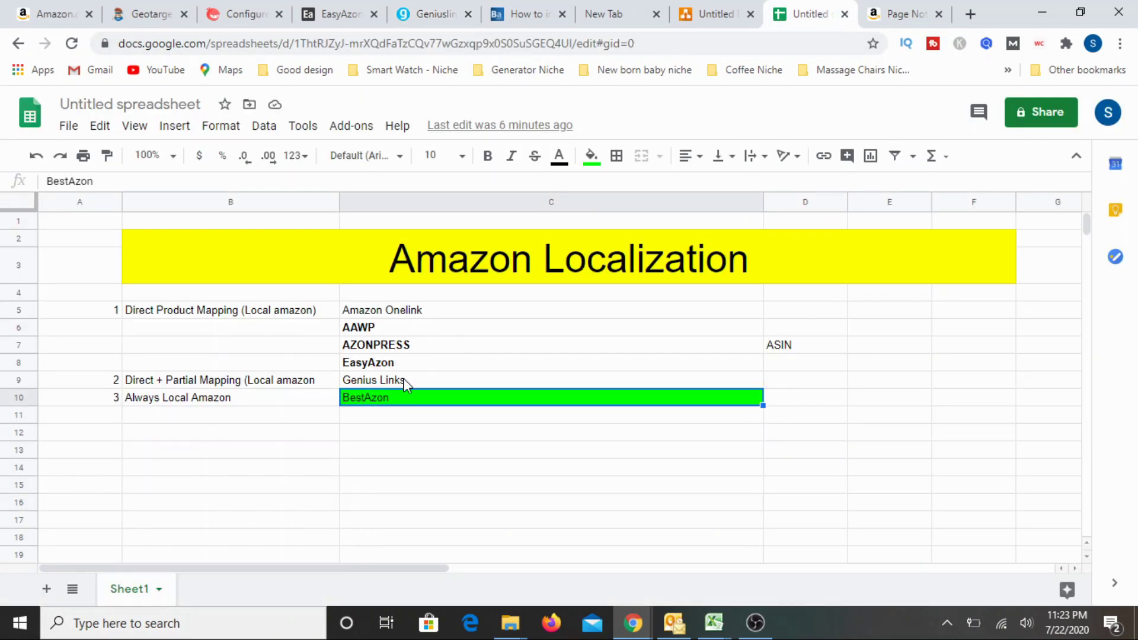
{"action": "left_click", "coordinate": [405, 381]}
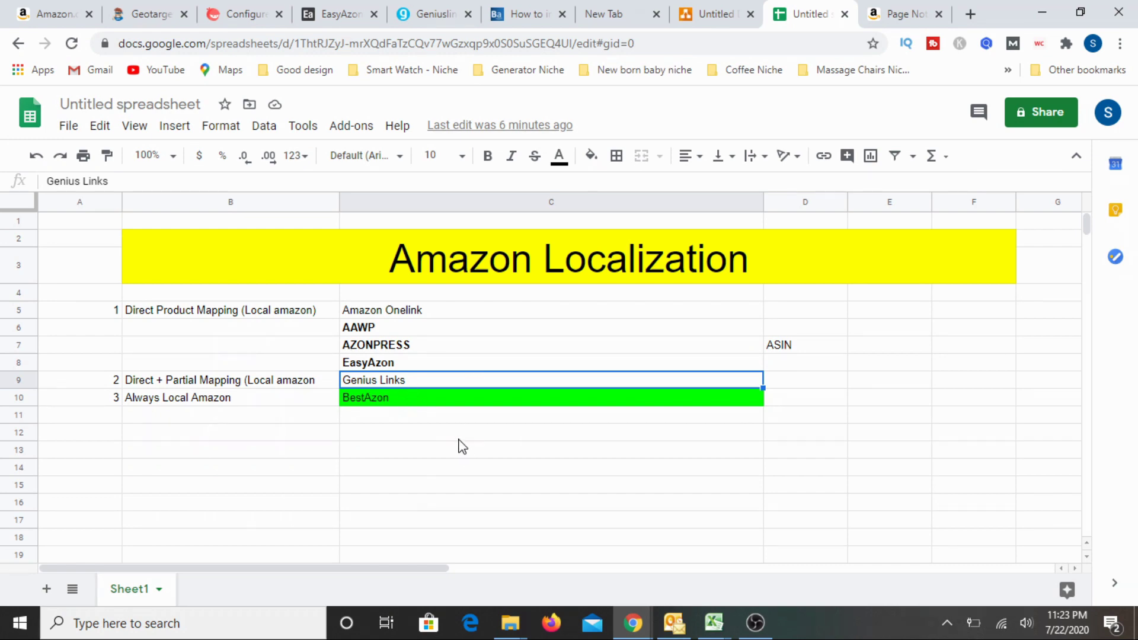
{"action": "left_click", "coordinate": [448, 21]}
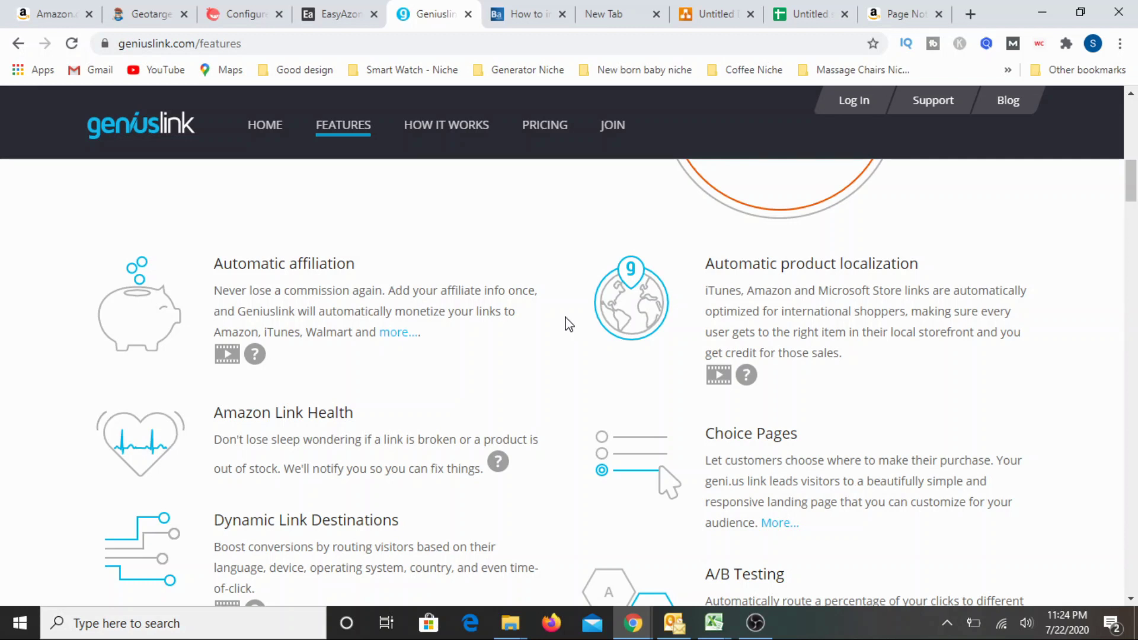
Step: Point out BestAzon and Genius Links in the spreadsheet, then bring up the amazon.co.uk product page
{"action": "left_click", "coordinate": [807, 13]}
{"action": "left_click", "coordinate": [337, 432]}
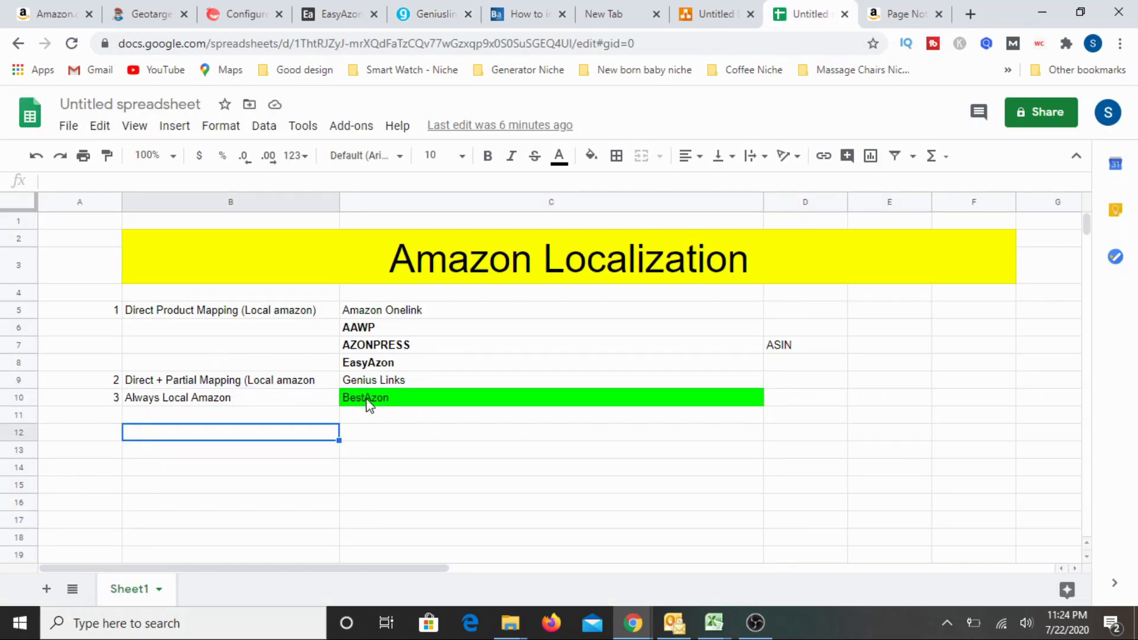
{"action": "left_click", "coordinate": [369, 401]}
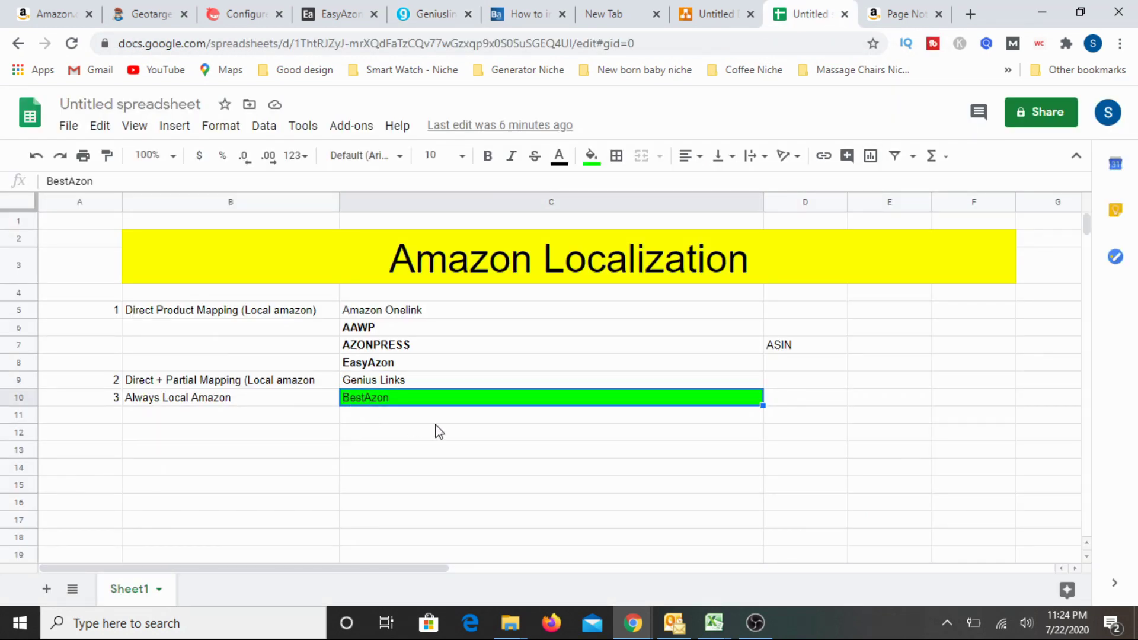
{"action": "left_click", "coordinate": [430, 382]}
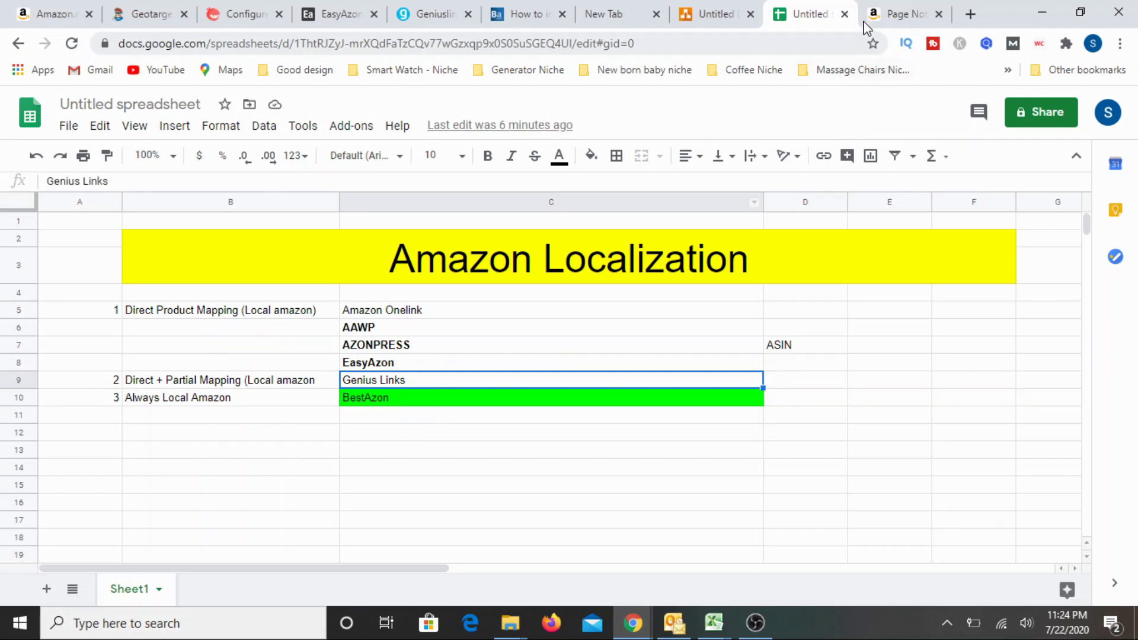
{"action": "left_click", "coordinate": [895, 15]}
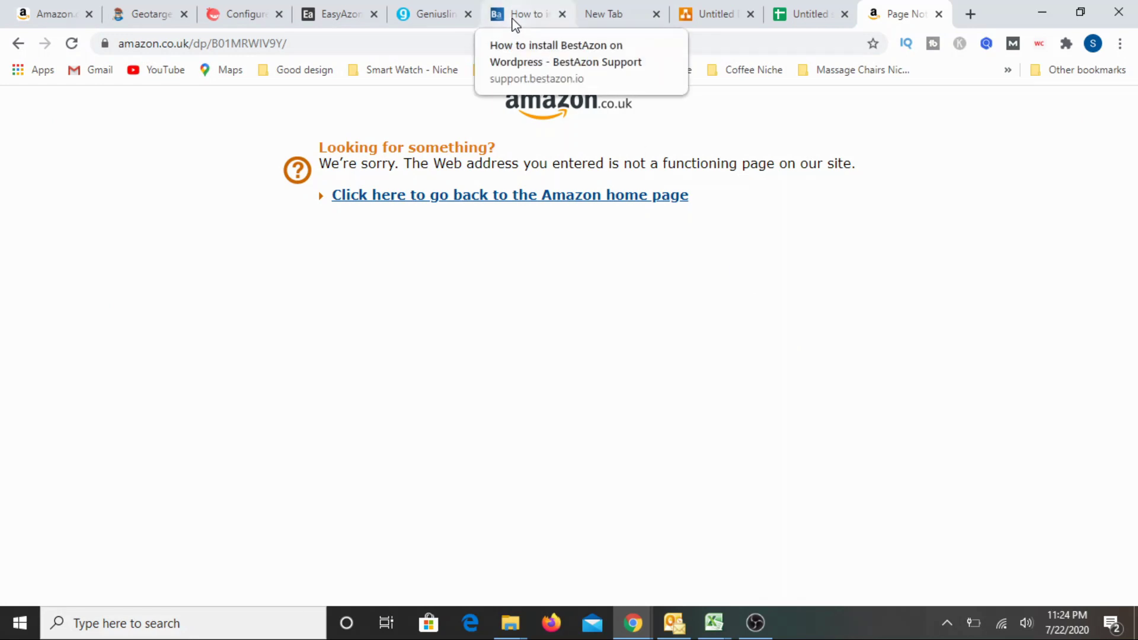
Step: Compare the spreadsheet's tool list with the amazon.co.uk page once more and return to the spreadsheet
{"action": "left_click", "coordinate": [793, 17]}
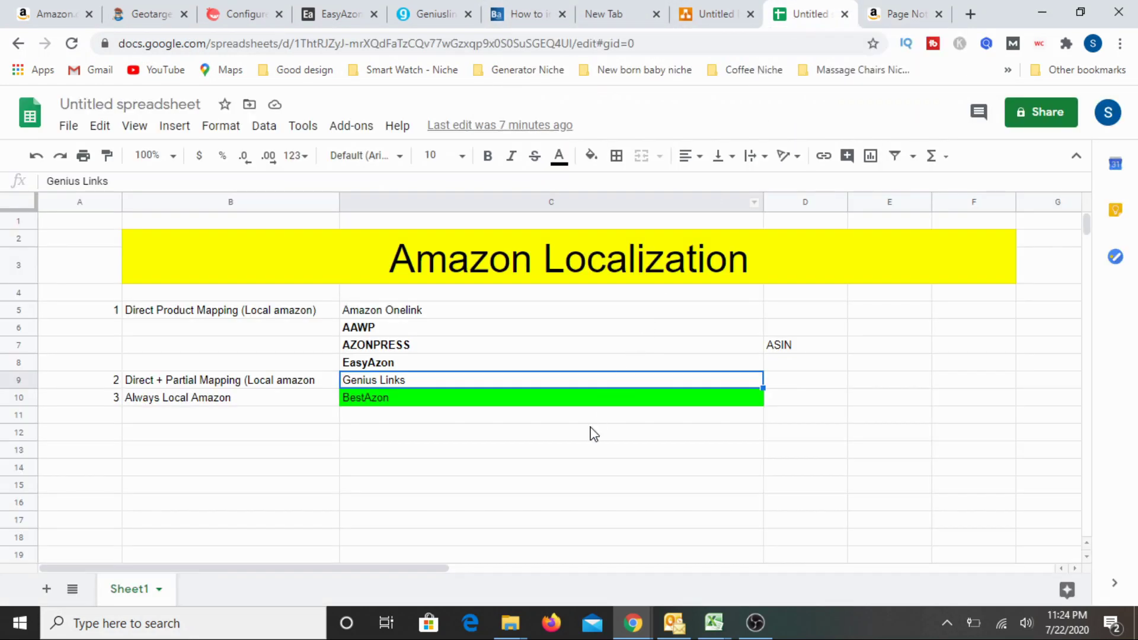
{"action": "left_click", "coordinate": [673, 419]}
{"action": "left_click", "coordinate": [904, 15]}
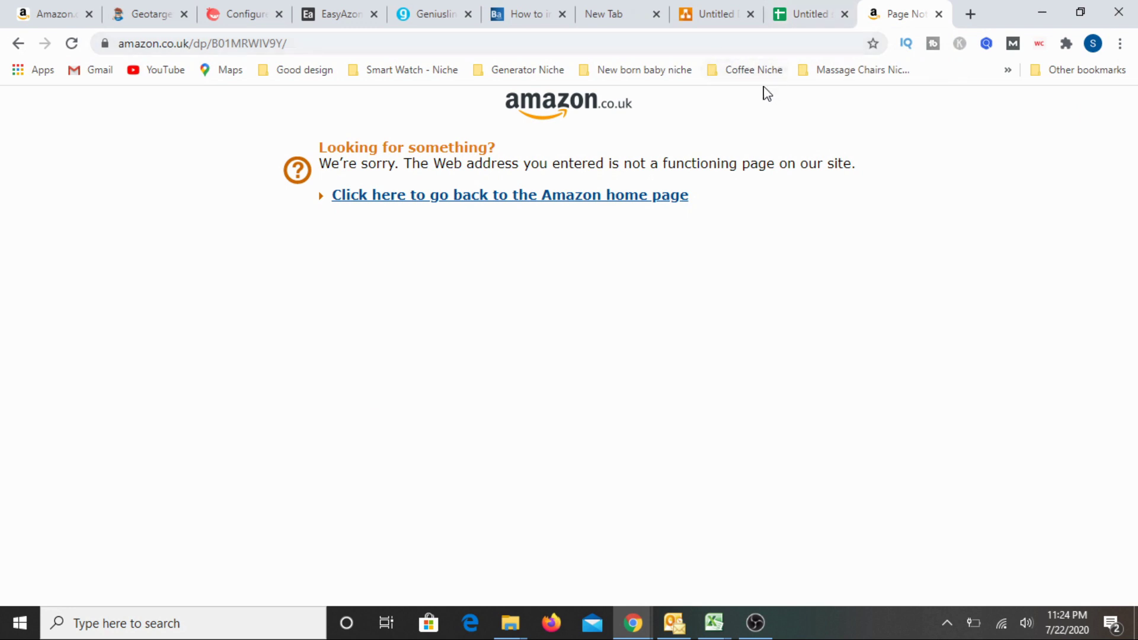
{"action": "key", "text": "ctrl+shift+Tab"}
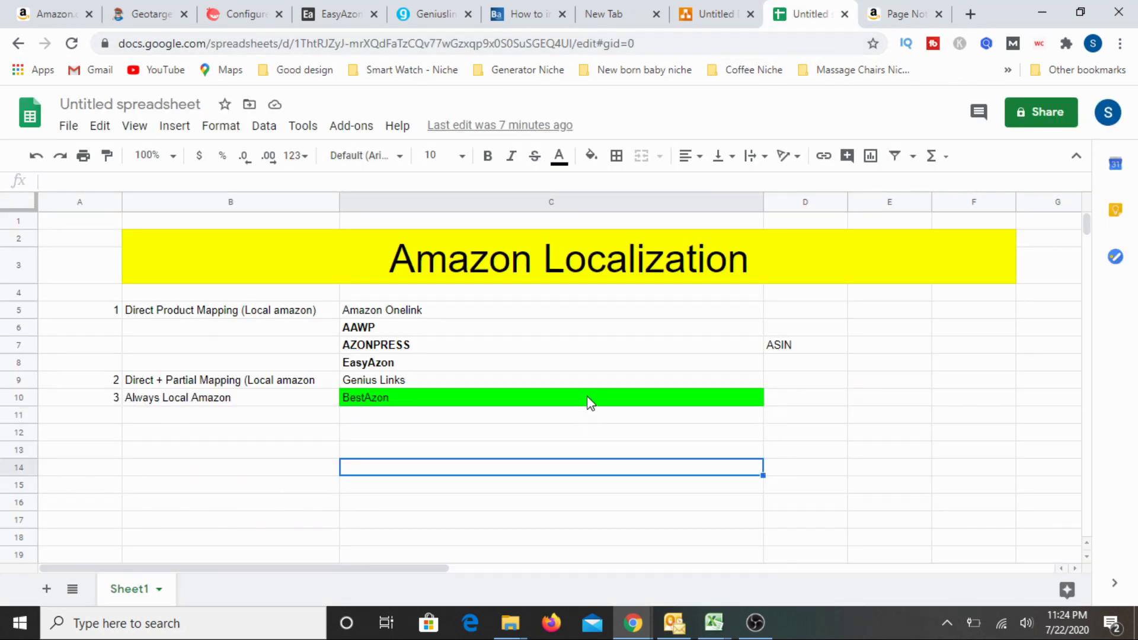
Step: Point out the BestAzon cell, followed by the Genius Links cell, in the tool list
{"action": "left_click", "coordinate": [588, 397]}
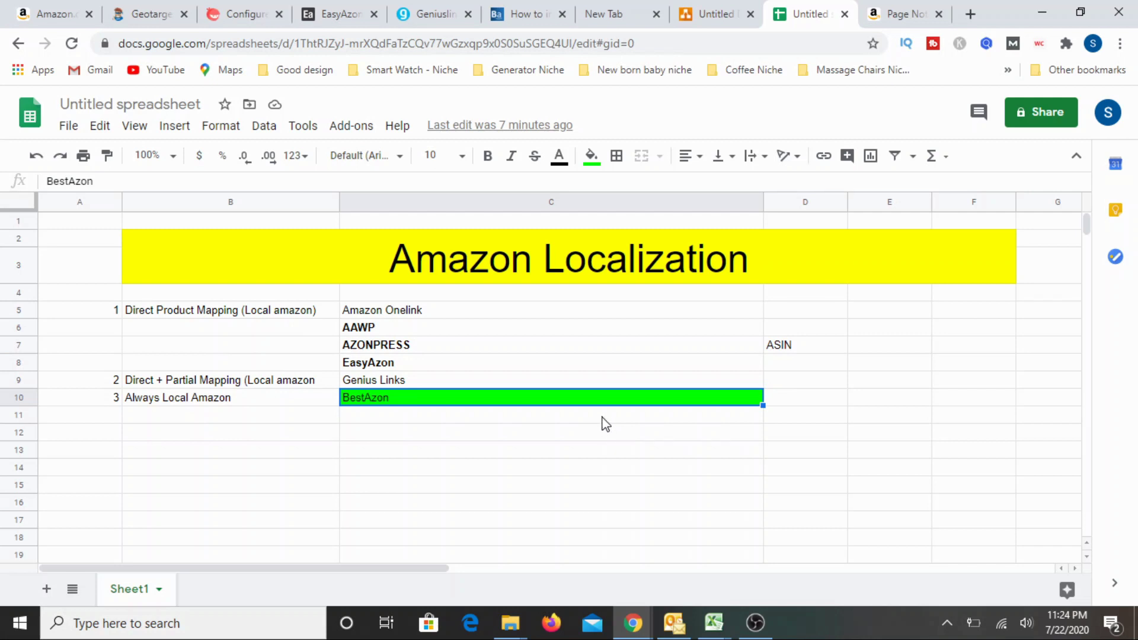
{"action": "left_click", "coordinate": [515, 381]}
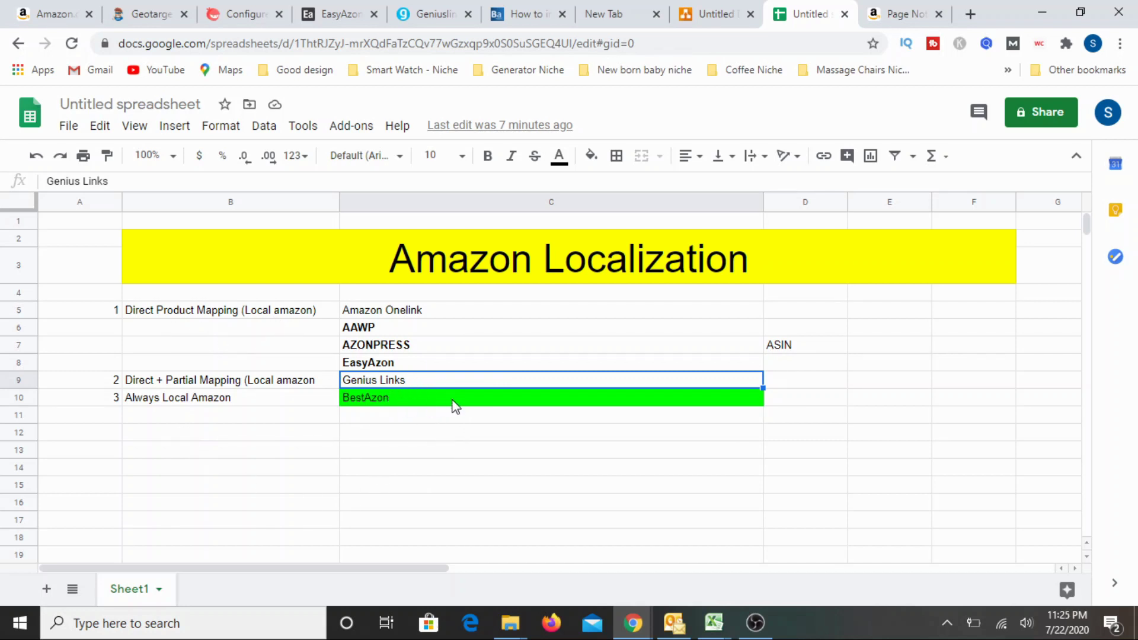
{"action": "left_click", "coordinate": [407, 455]}
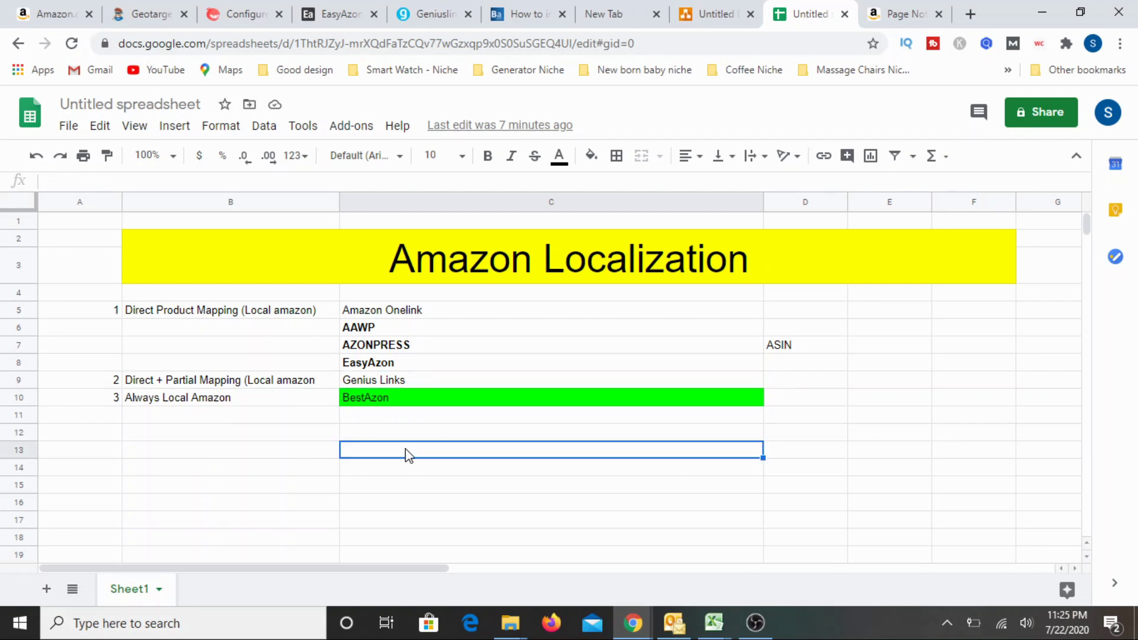
{"action": "left_click", "coordinate": [403, 383]}
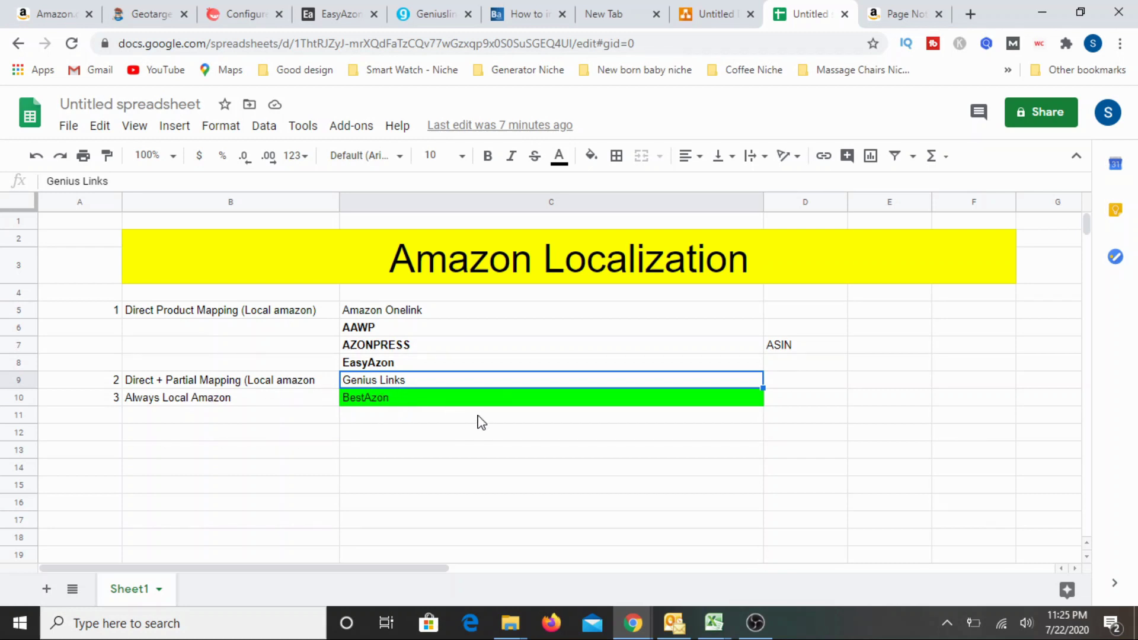
Step: Compare Amazon Onelink with Genius Links by pointing them out alternately, and finish on the BestAzon cell
{"action": "left_click", "coordinate": [431, 314]}
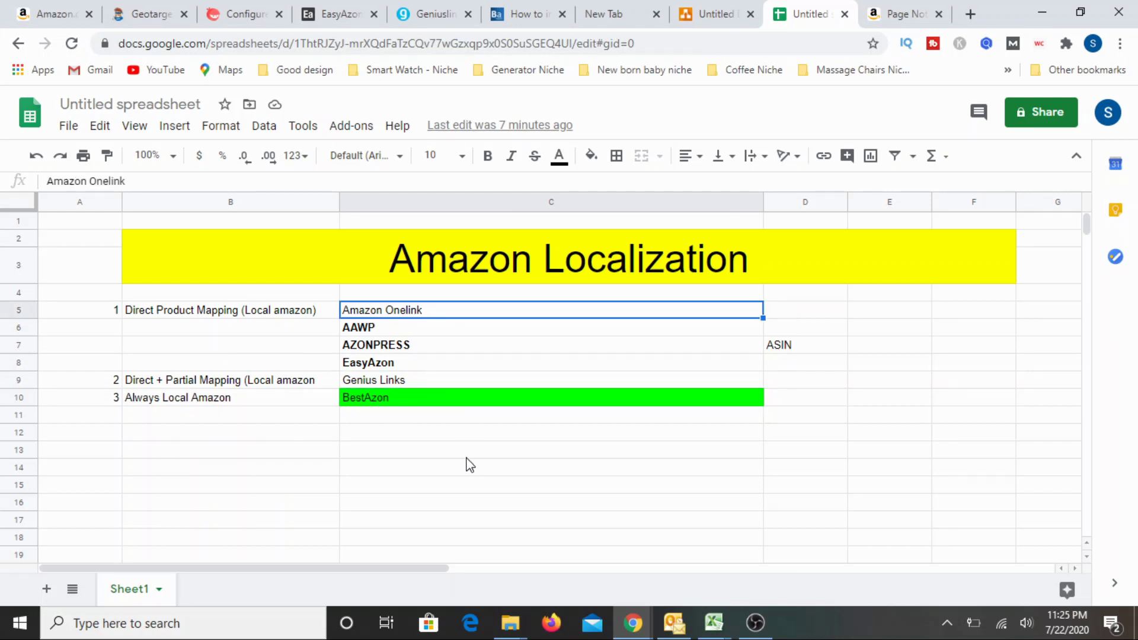
{"action": "left_click", "coordinate": [420, 382]}
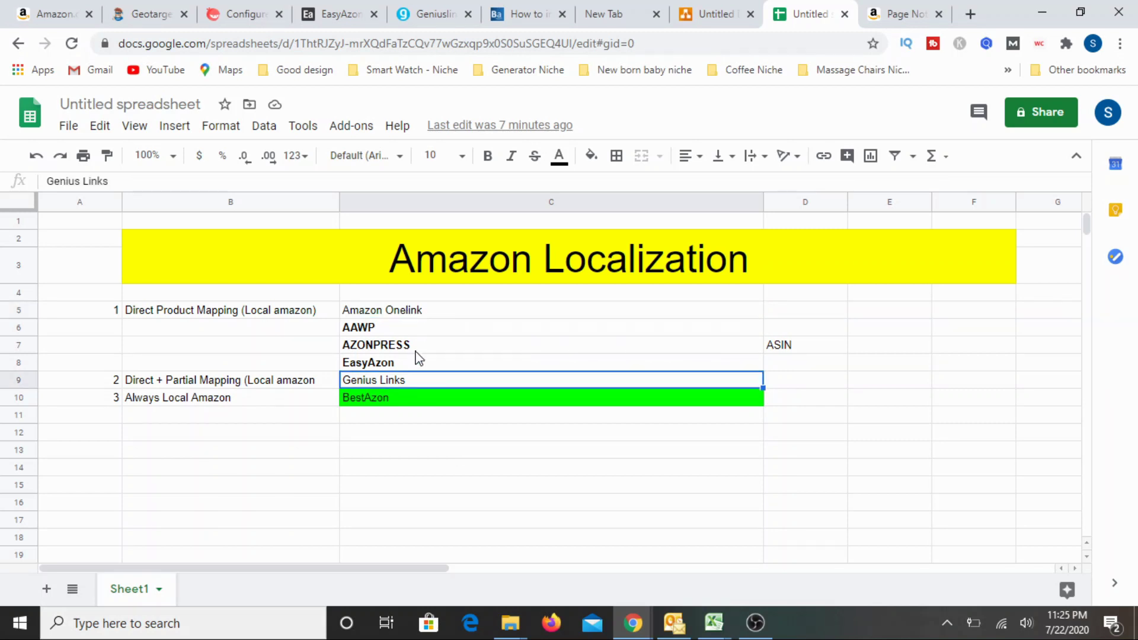
{"action": "left_click", "coordinate": [418, 317]}
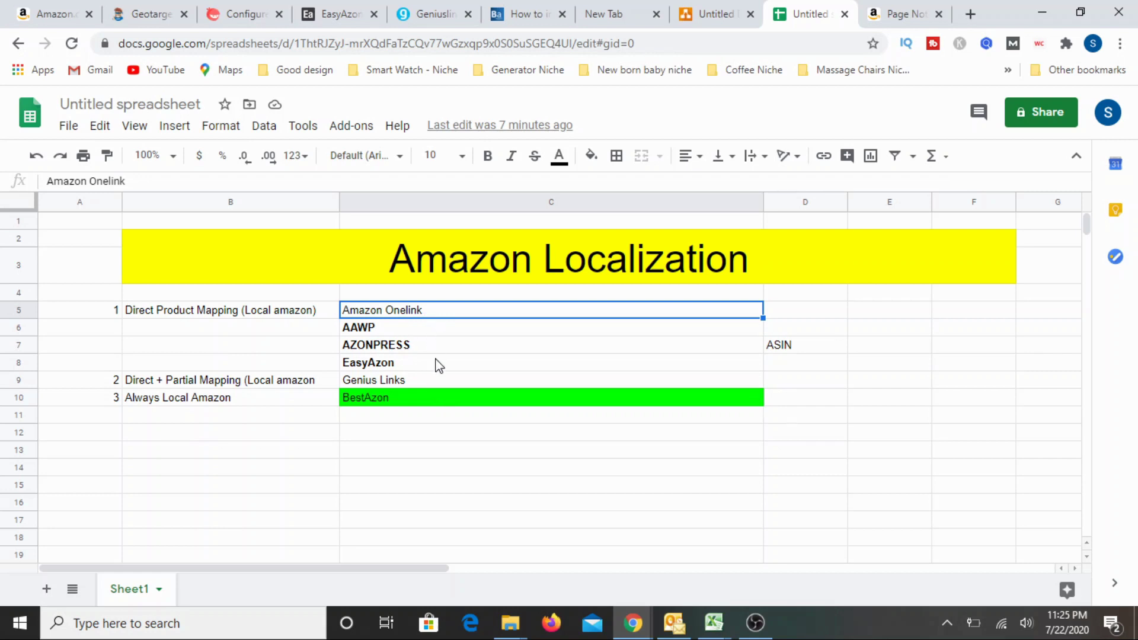
{"action": "left_click", "coordinate": [427, 382]}
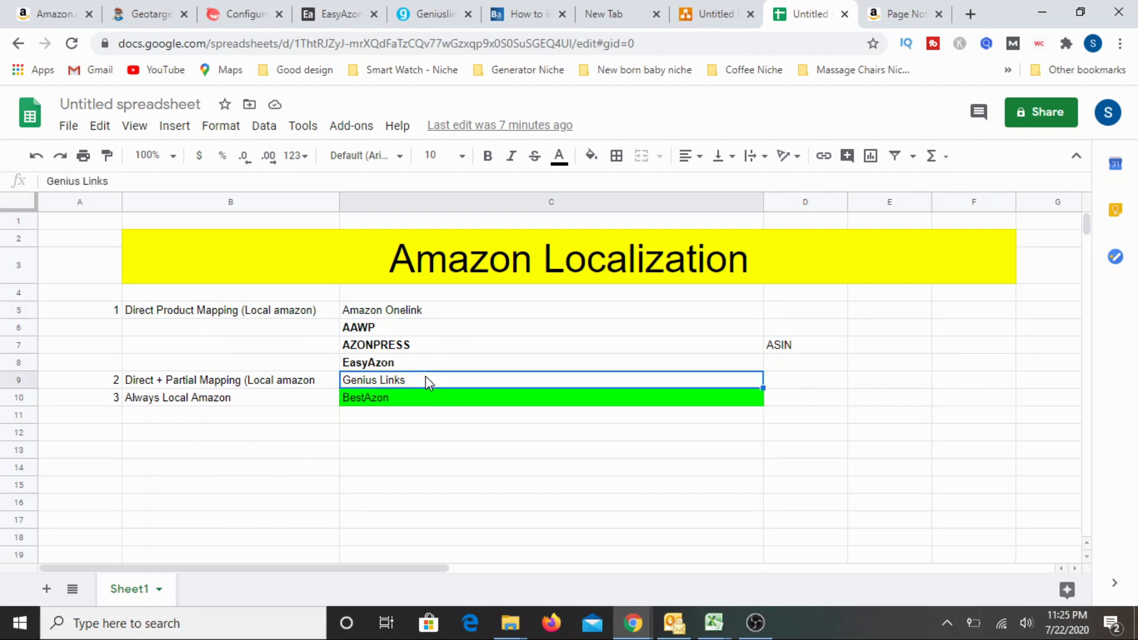
{"action": "left_click", "coordinate": [425, 314]}
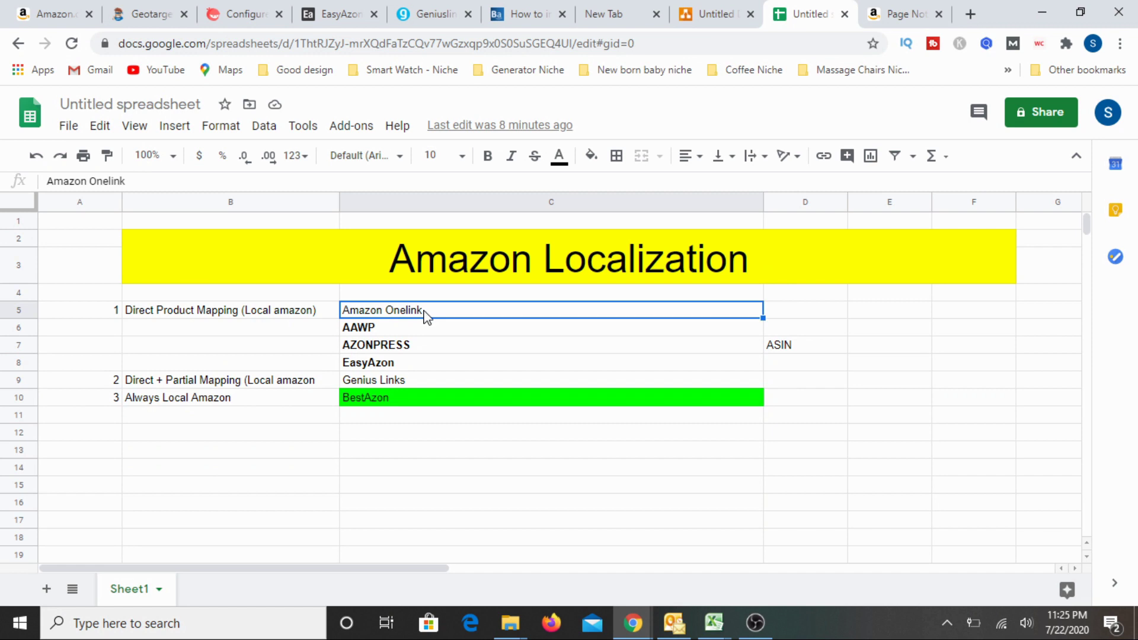
{"action": "left_click", "coordinate": [445, 380]}
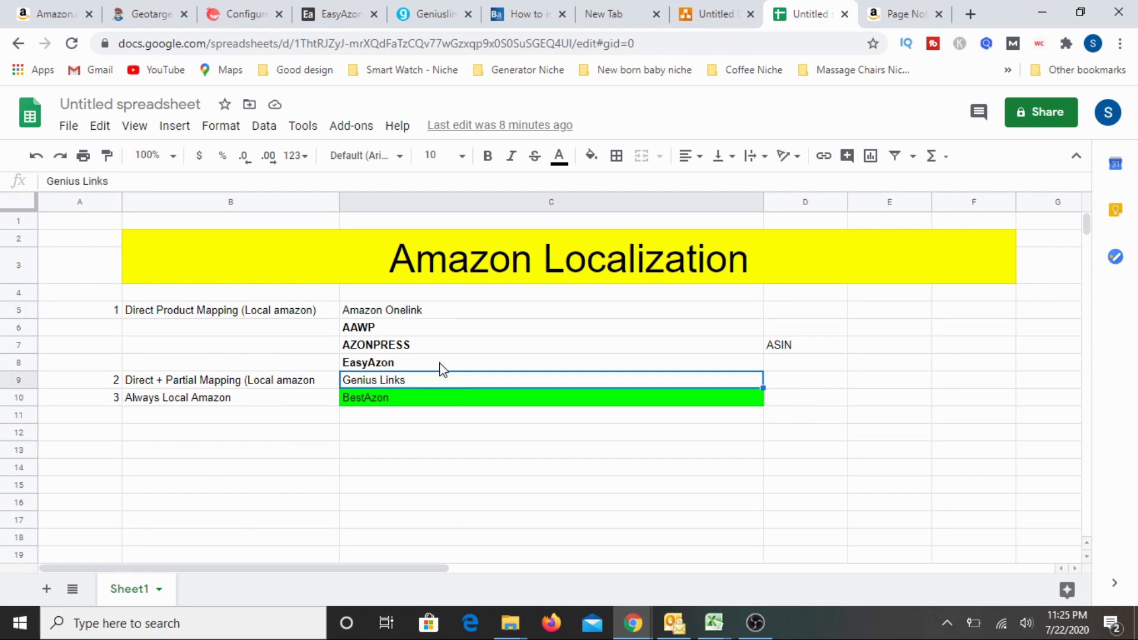
{"action": "left_click", "coordinate": [429, 317]}
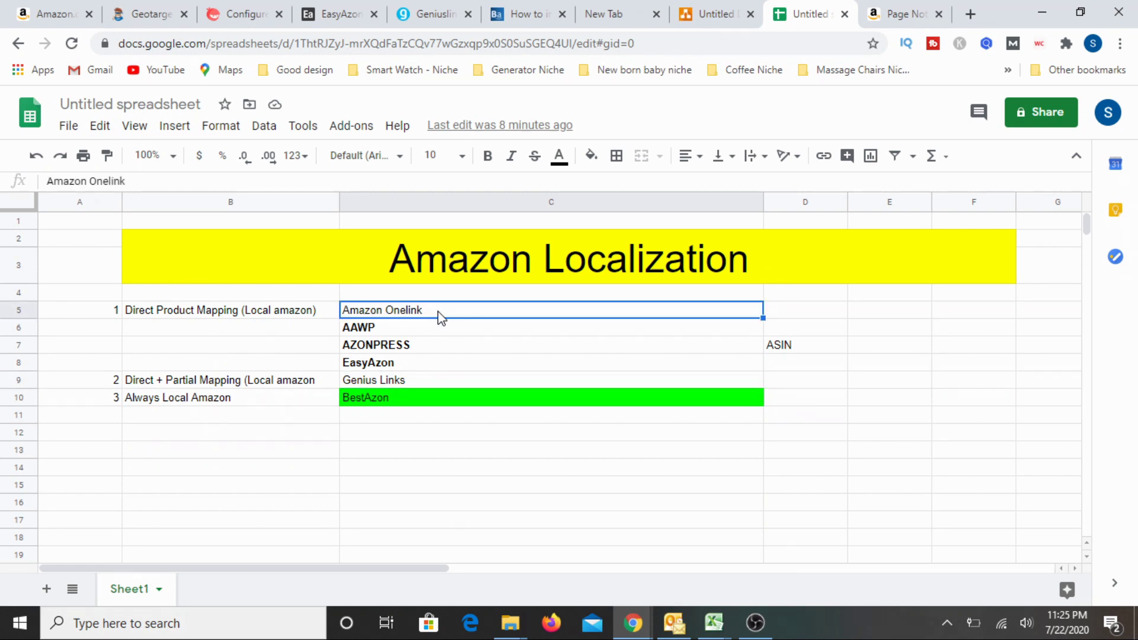
{"action": "left_click", "coordinate": [414, 381]}
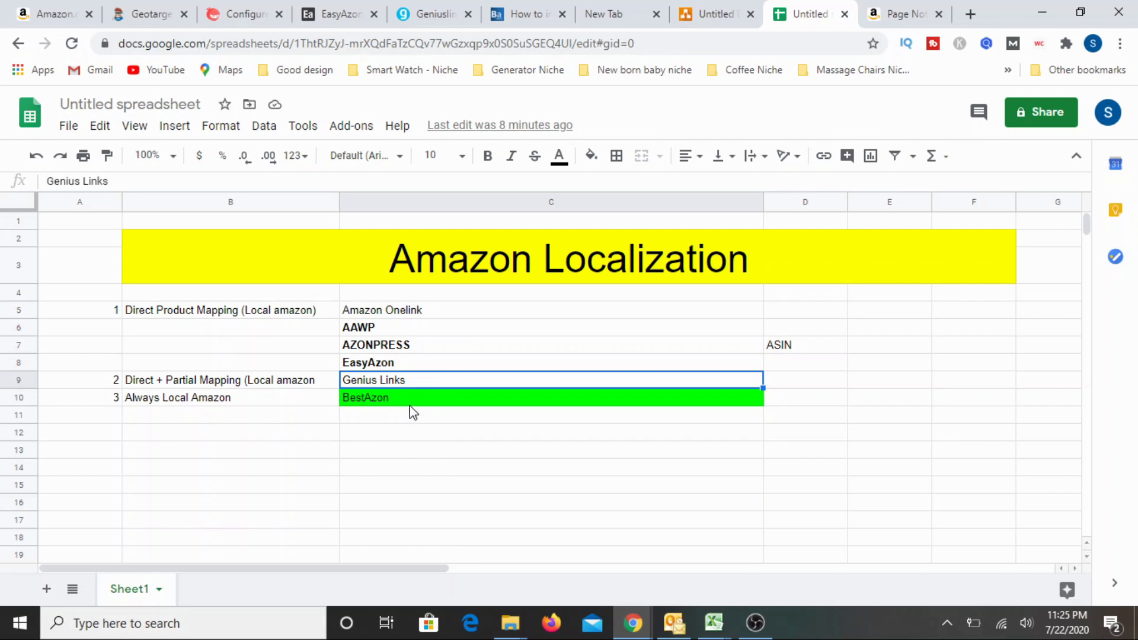
{"action": "left_click", "coordinate": [386, 403]}
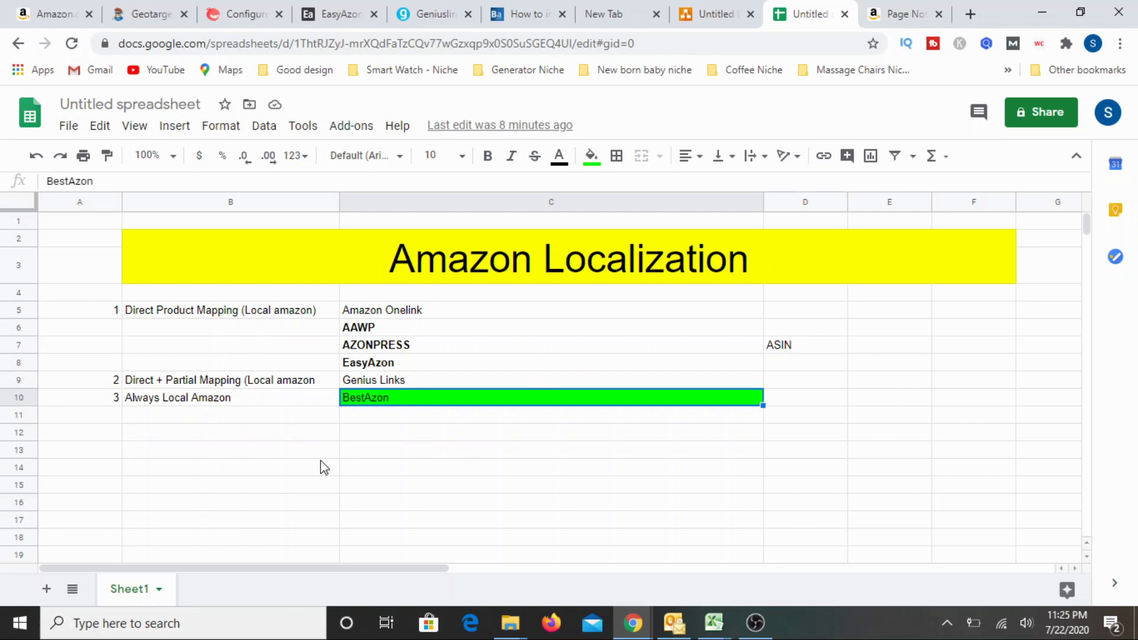
{"action": "left_click", "coordinate": [404, 453]}
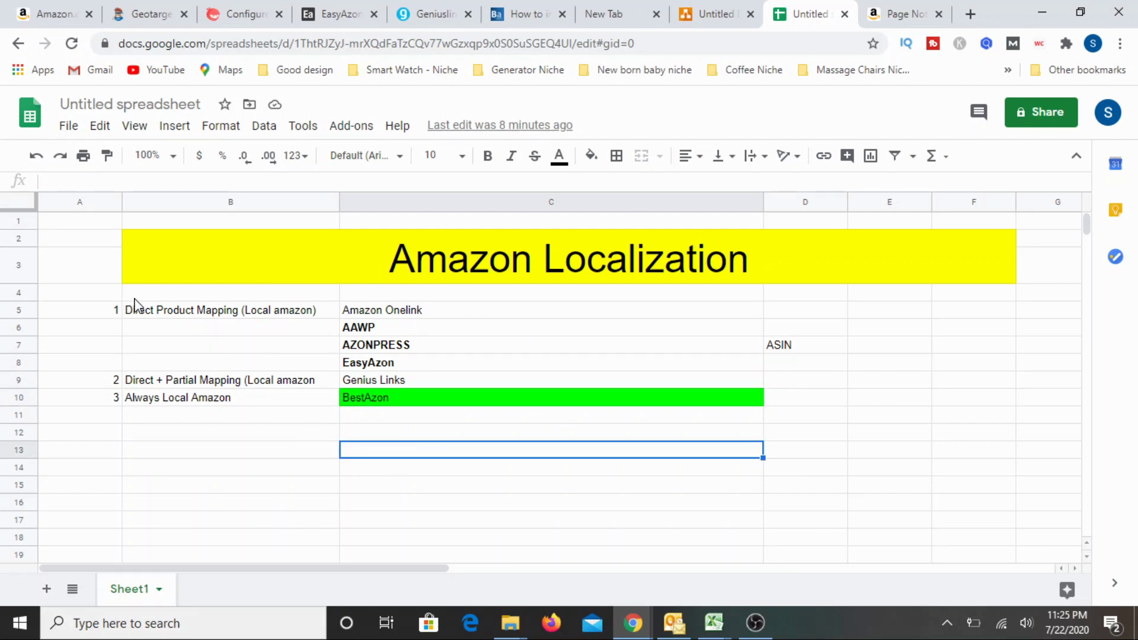
Step: Highlight the whole block of localization methods and tools below the title, B4:F12, and clear the highlight
{"action": "left_click_drag", "start_coordinate": [159, 299], "coordinate": [996, 438]}
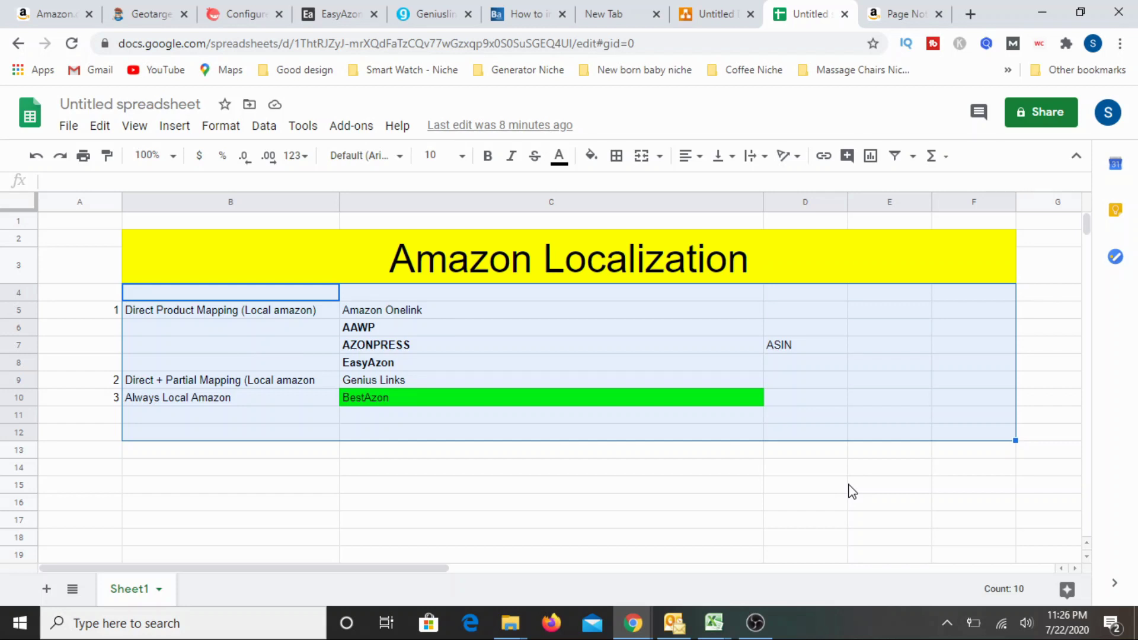
{"action": "left_click", "coordinate": [762, 521]}
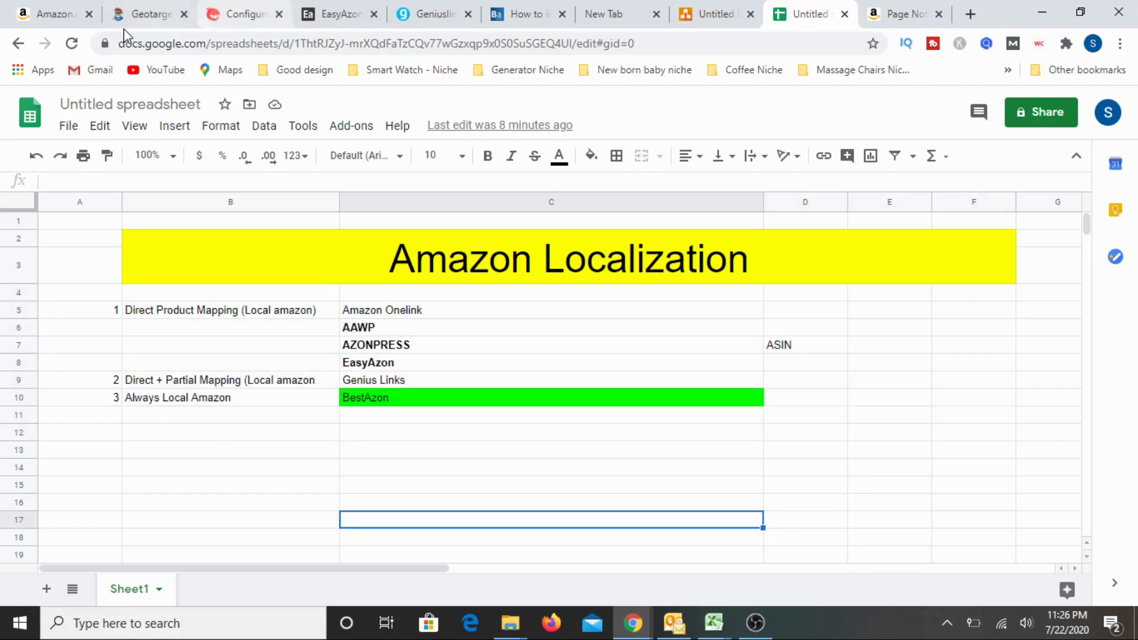
Step: Show the AAWP geotargeting page and the AzonPress geo-targeting documentation, and return to the Amazon Localization spreadsheet
{"action": "left_click", "coordinate": [59, 14]}
{"action": "left_click", "coordinate": [140, 18]}
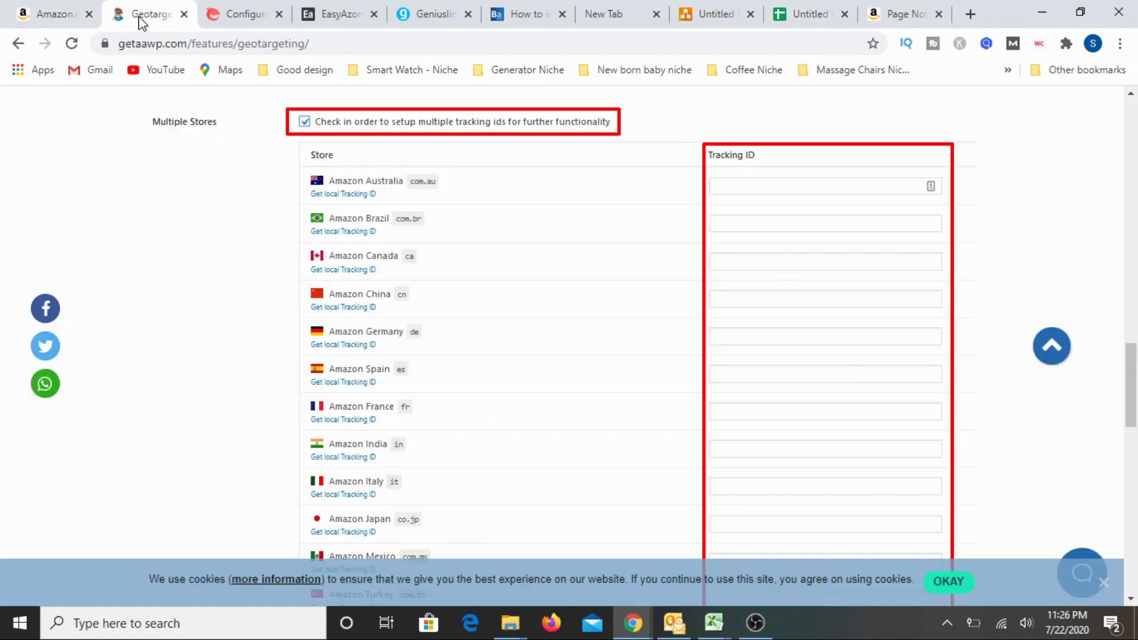
{"action": "scroll", "coordinate": [536, 299], "scroll_direction": "up", "scroll_amount": 10}
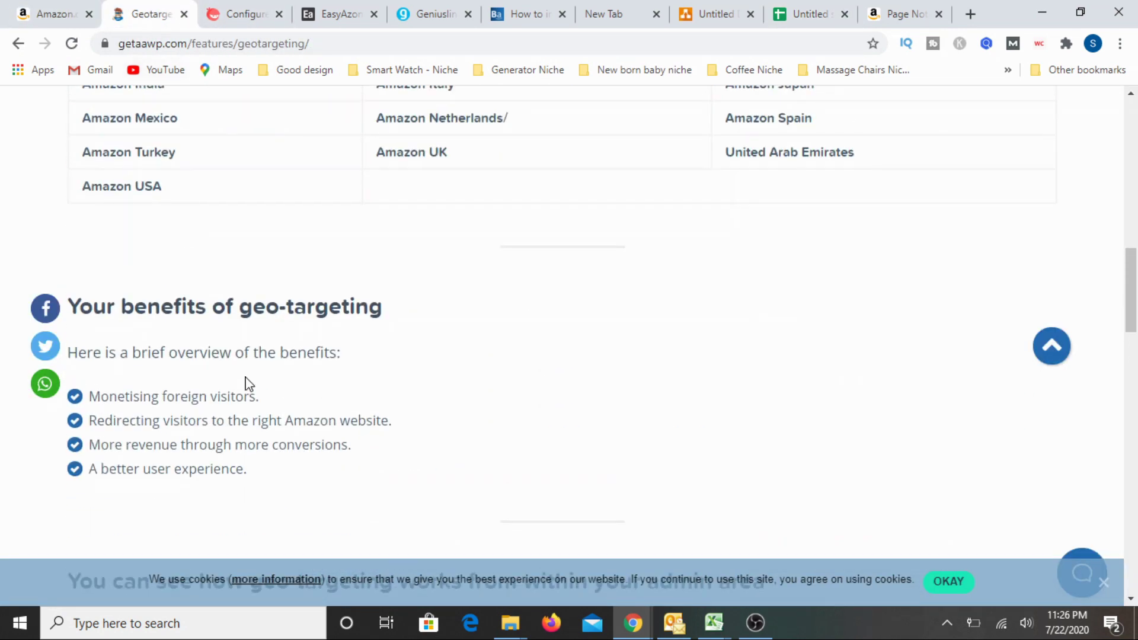
{"action": "scroll", "coordinate": [248, 384], "scroll_direction": "up", "scroll_amount": 5}
{"action": "left_click", "coordinate": [235, 17]}
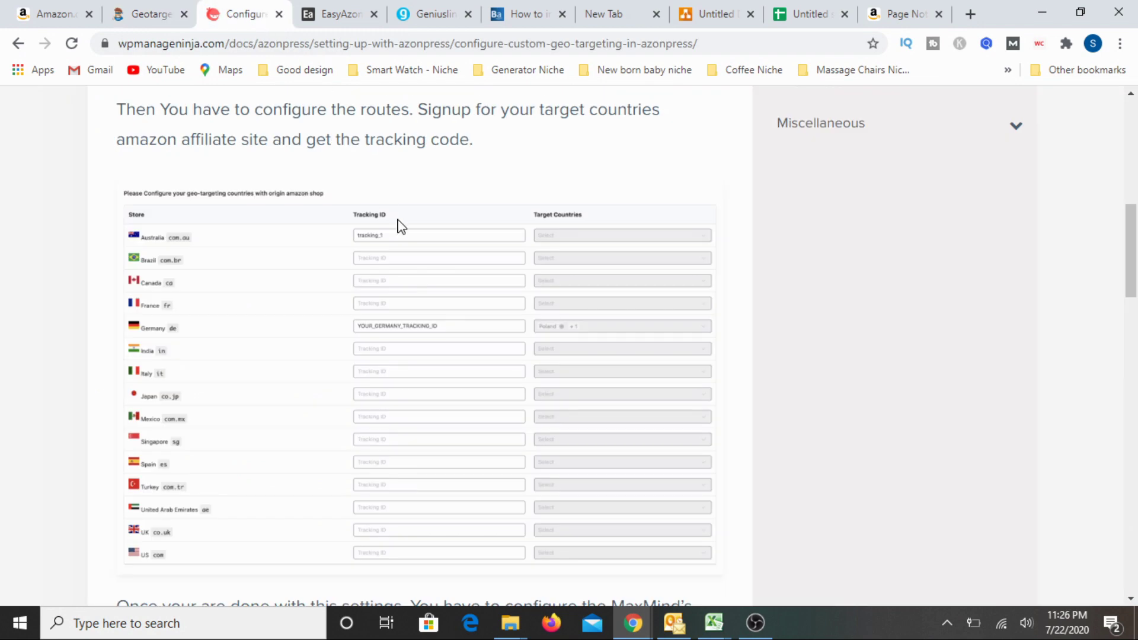
{"action": "left_click", "coordinate": [793, 18]}
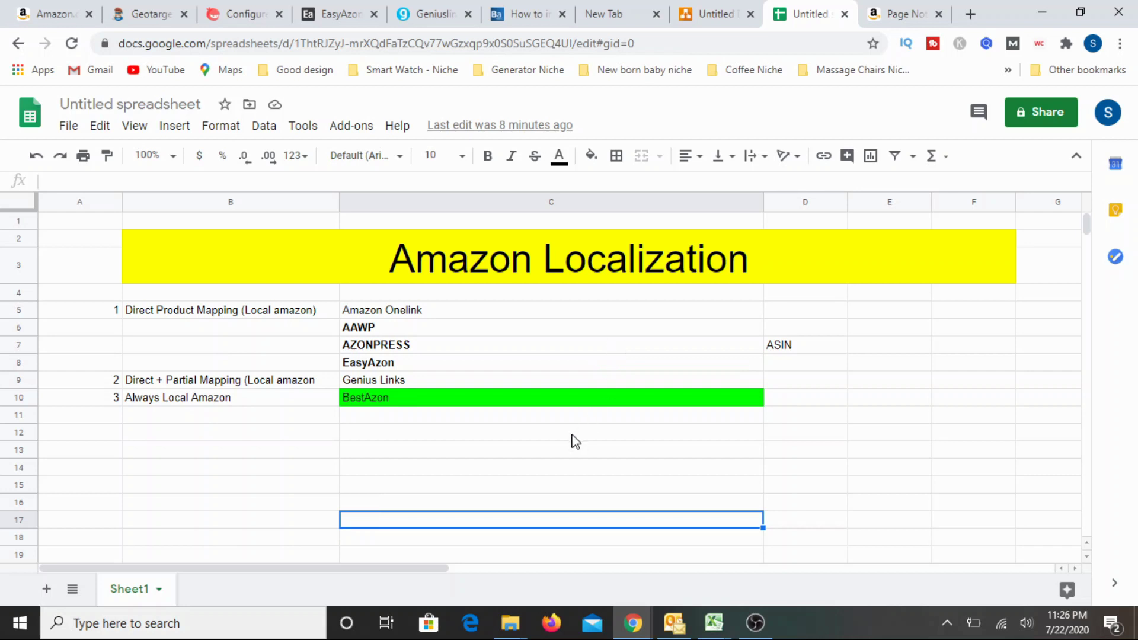
Step: Point out the Genius Links cell in the tool list and move the selection back to an empty cell
{"action": "left_click", "coordinate": [501, 469]}
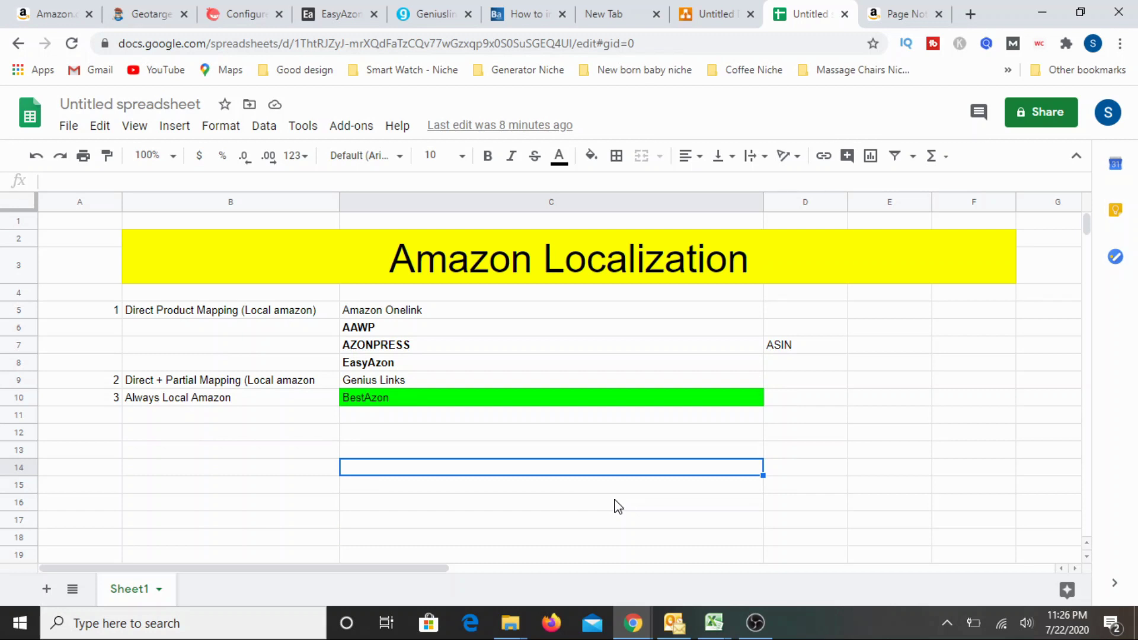
{"action": "left_click", "coordinate": [282, 471]}
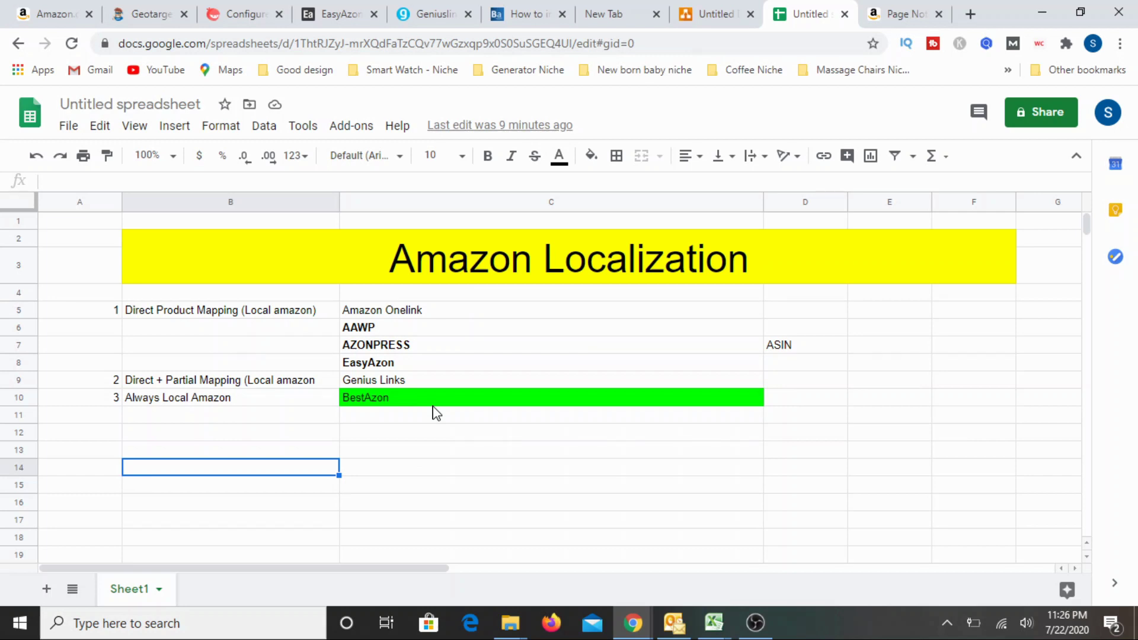
{"action": "left_click", "coordinate": [407, 383]}
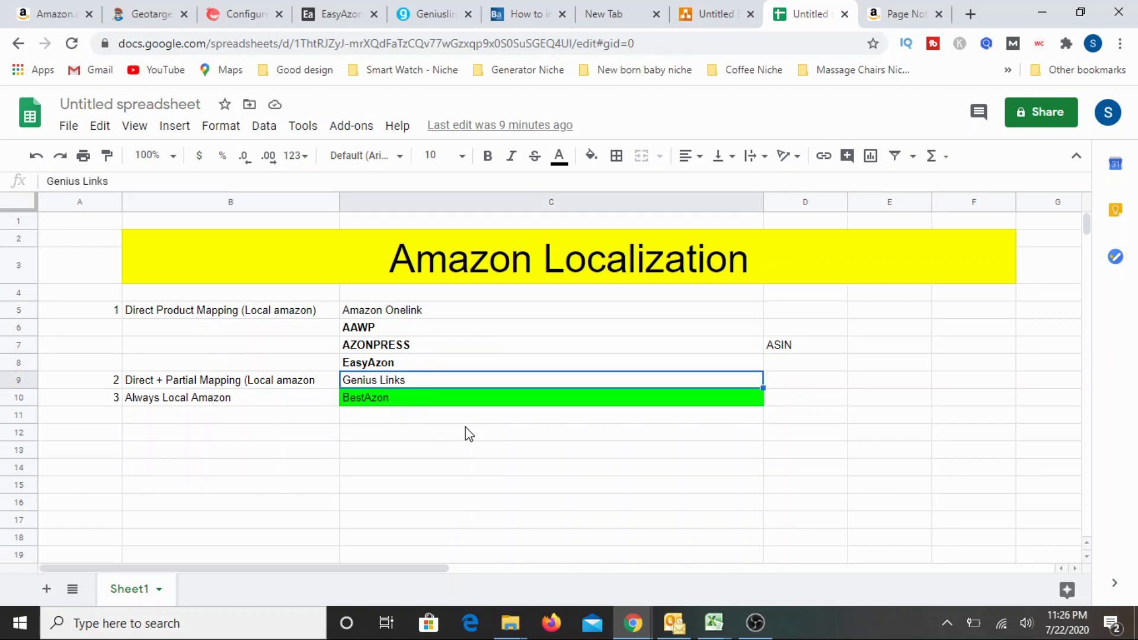
{"action": "left_click", "coordinate": [501, 490]}
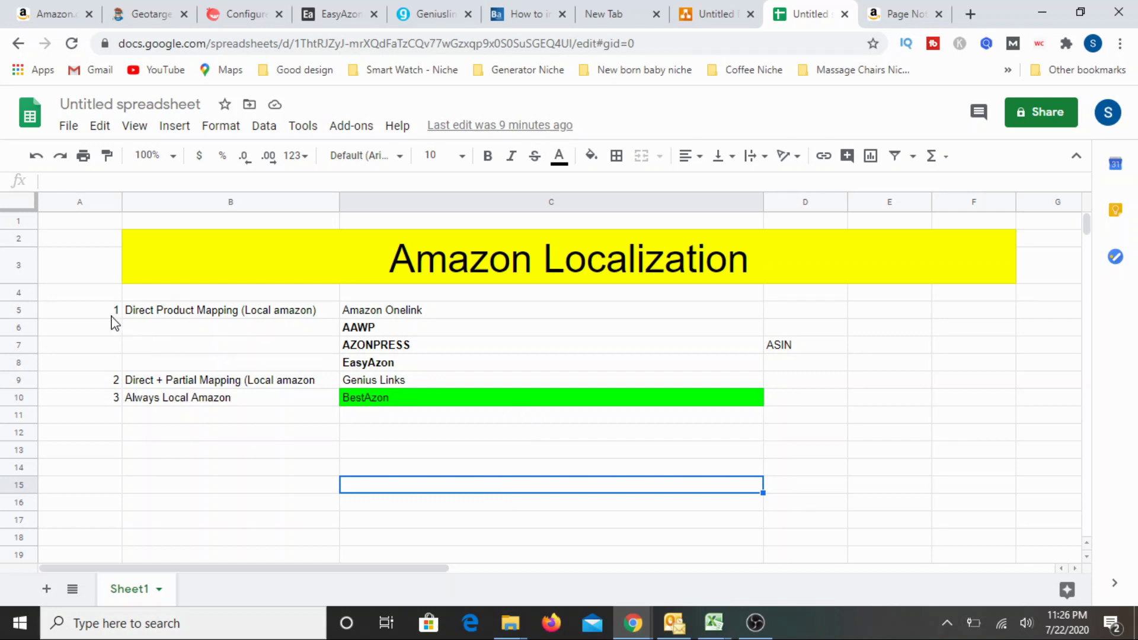
Step: Highlight the method and tool rows in B5:F10, and single out the Amazon Onelink cell
{"action": "left_click_drag", "start_coordinate": [181, 317], "coordinate": [950, 412]}
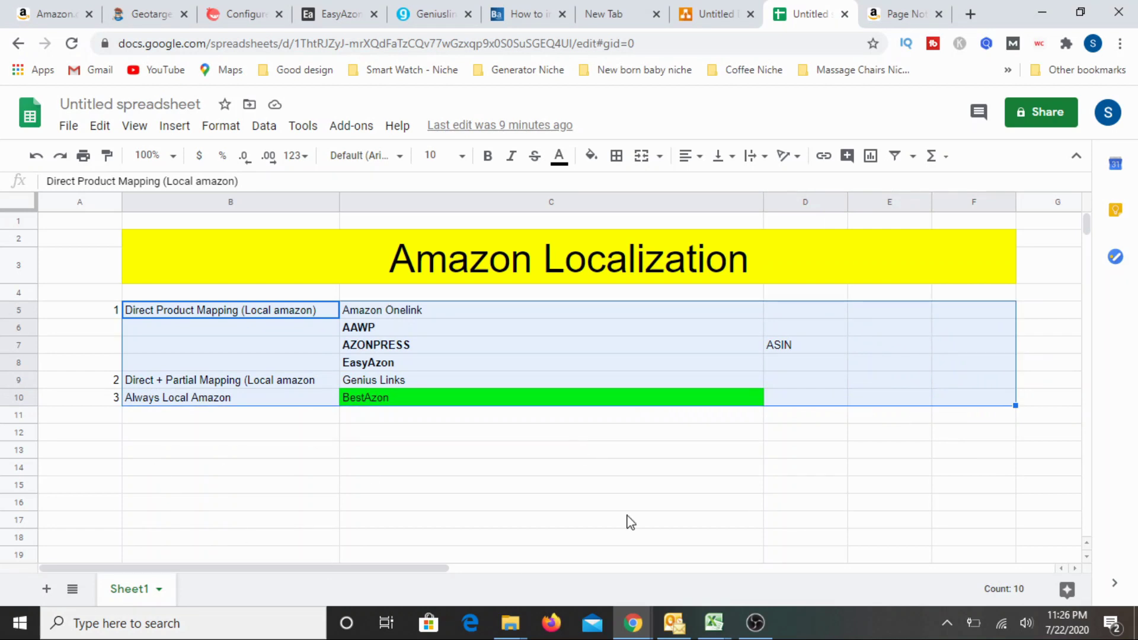
{"action": "left_click", "coordinate": [456, 455]}
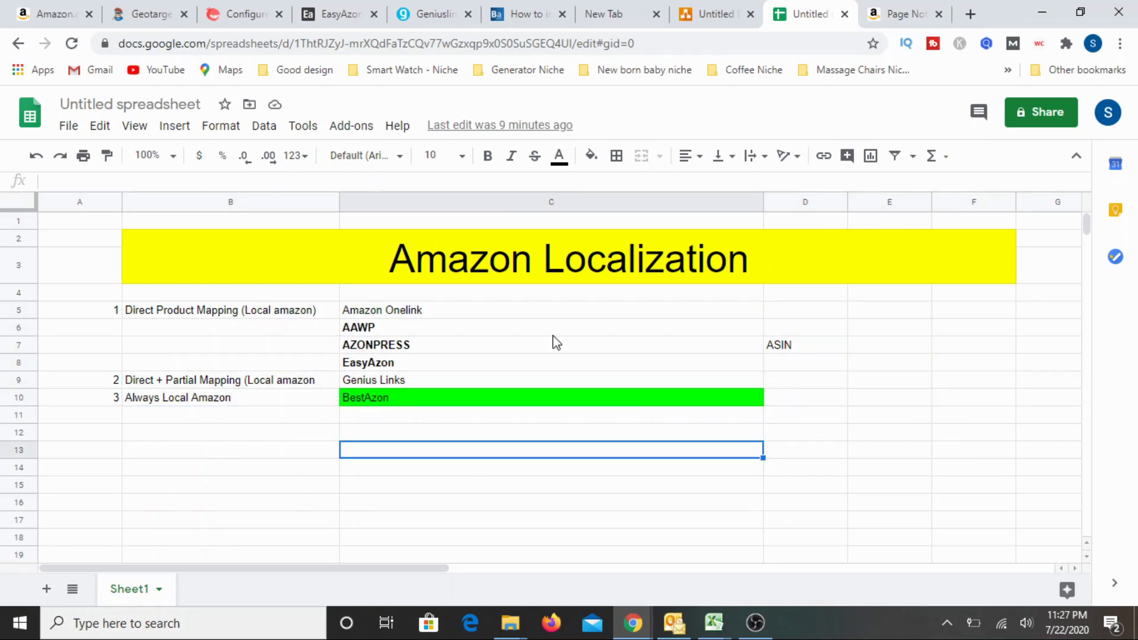
{"action": "left_click", "coordinate": [581, 503]}
{"action": "left_click", "coordinate": [446, 309]}
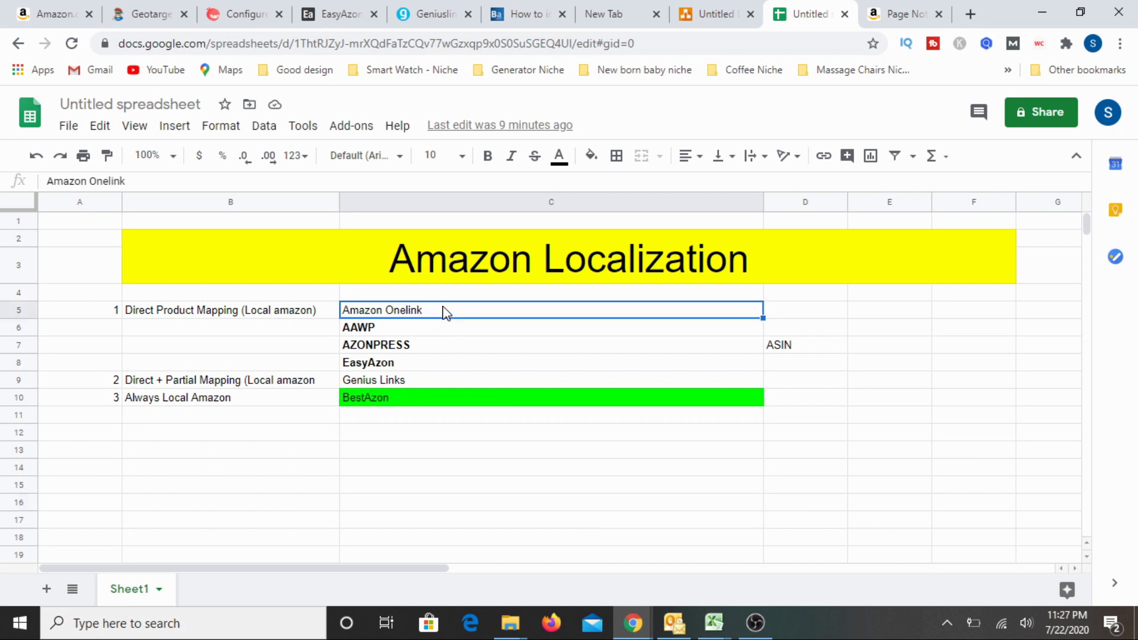
{"action": "left_click", "coordinate": [455, 468]}
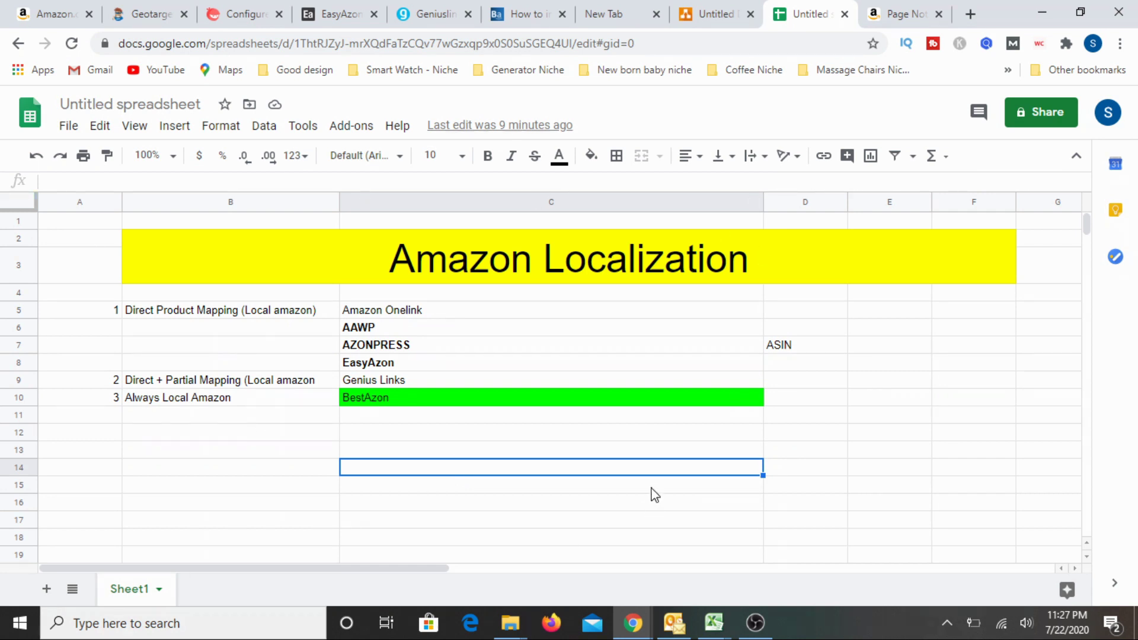
Step: Point out the Direct Product Mapping method, followed by the Always Local Amazon method
{"action": "left_click_drag", "start_coordinate": [261, 315], "coordinate": [270, 399]}
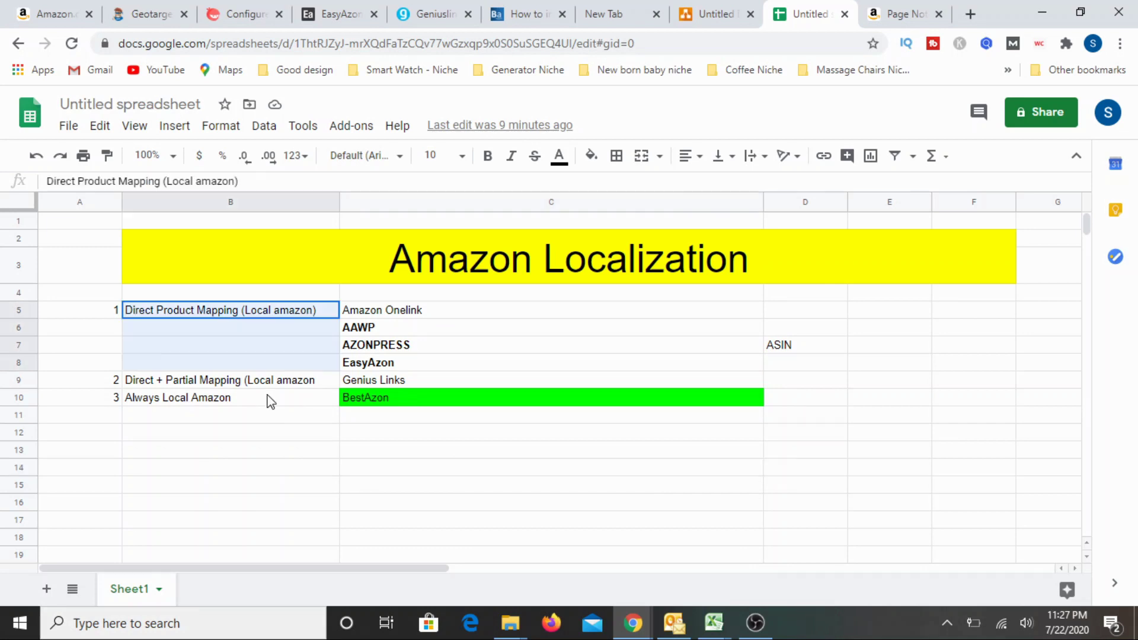
{"action": "left_click", "coordinate": [238, 473]}
{"action": "left_click", "coordinate": [210, 399]}
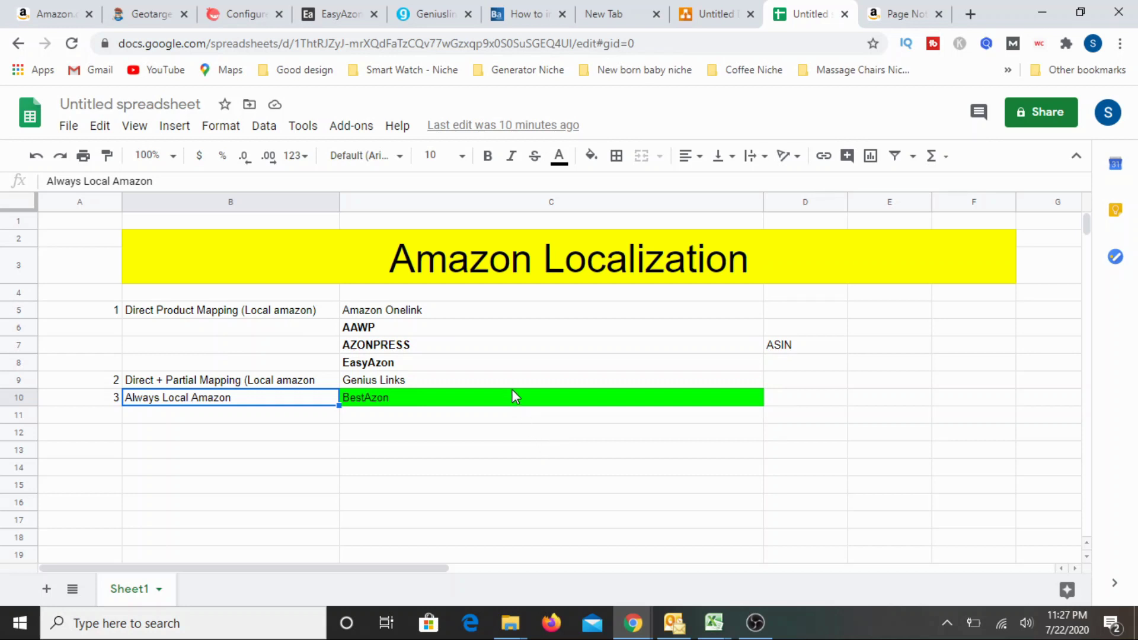
Step: Point out the Genius Links cell repeatedly and finish on an empty cell below the table
{"action": "left_click", "coordinate": [502, 375]}
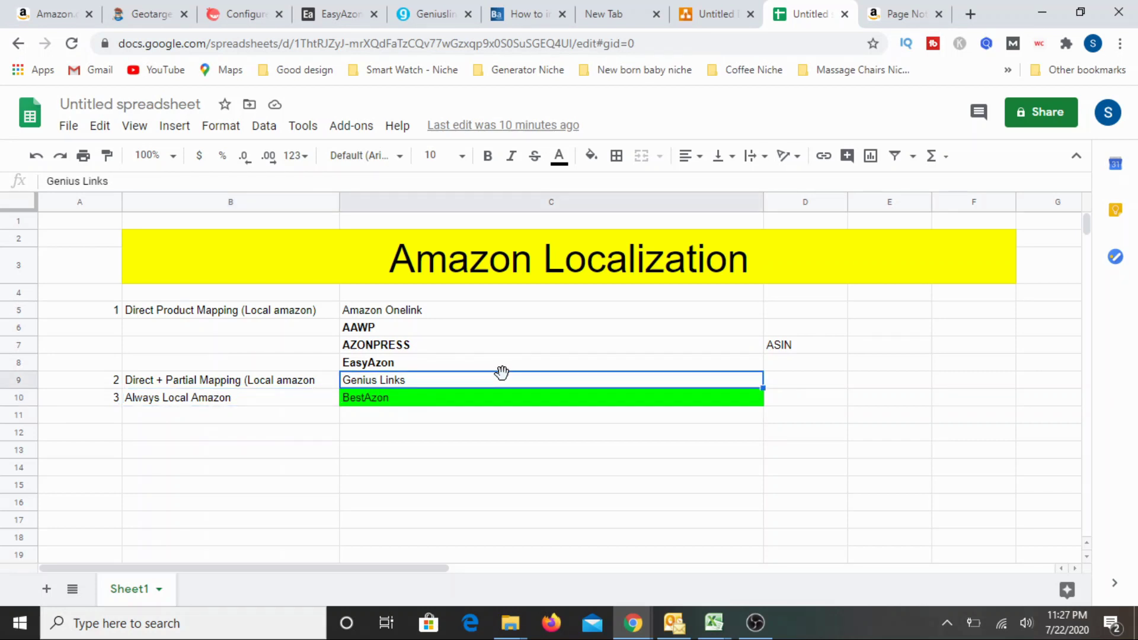
{"action": "left_click", "coordinate": [433, 414]}
{"action": "left_click", "coordinate": [425, 380]}
{"action": "left_click", "coordinate": [430, 437]}
{"action": "left_click", "coordinate": [425, 382]}
{"action": "left_click", "coordinate": [430, 473]}
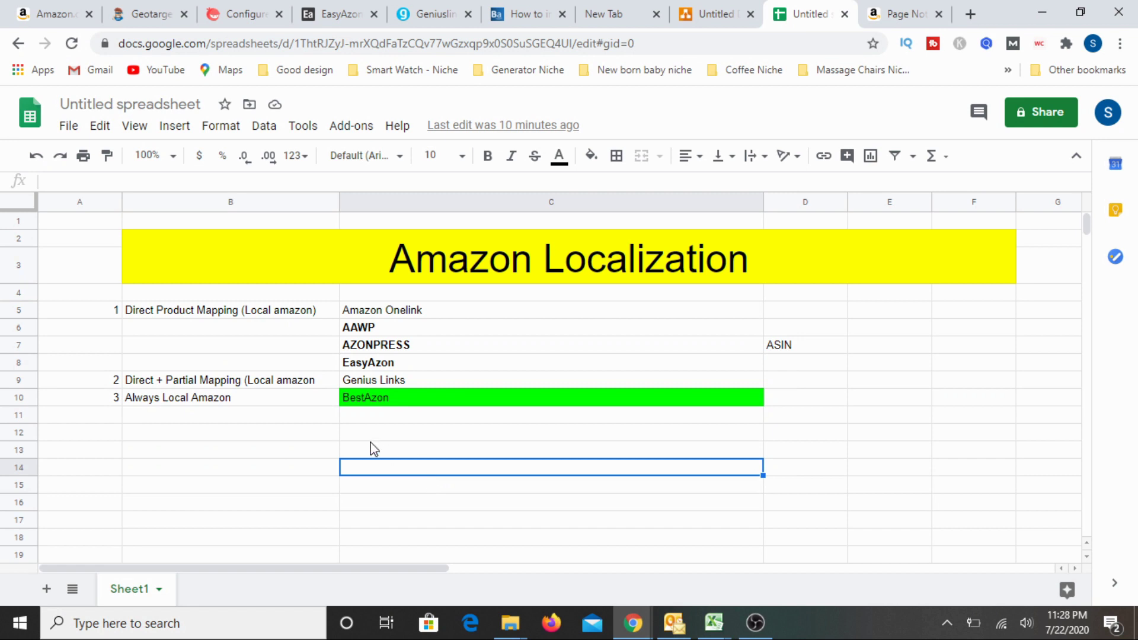
{"action": "left_click", "coordinate": [320, 436]}
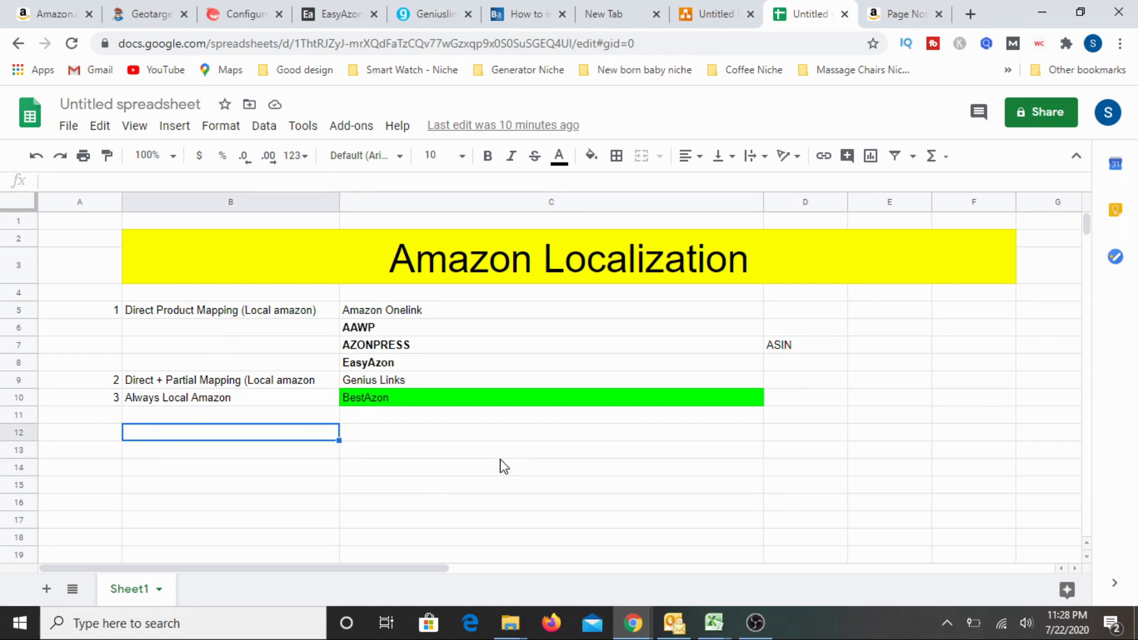